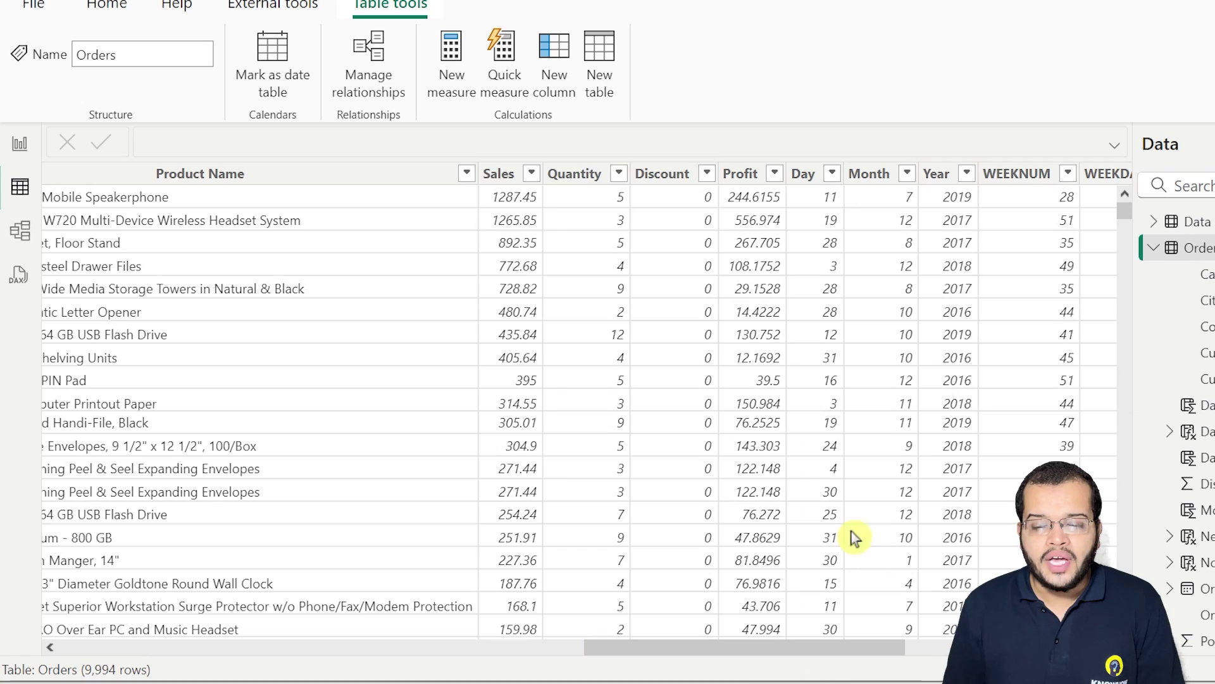
Create a measure in the Orders table defined as Total Sales = SUM(Orders[Sales])
left_click(512, 175)
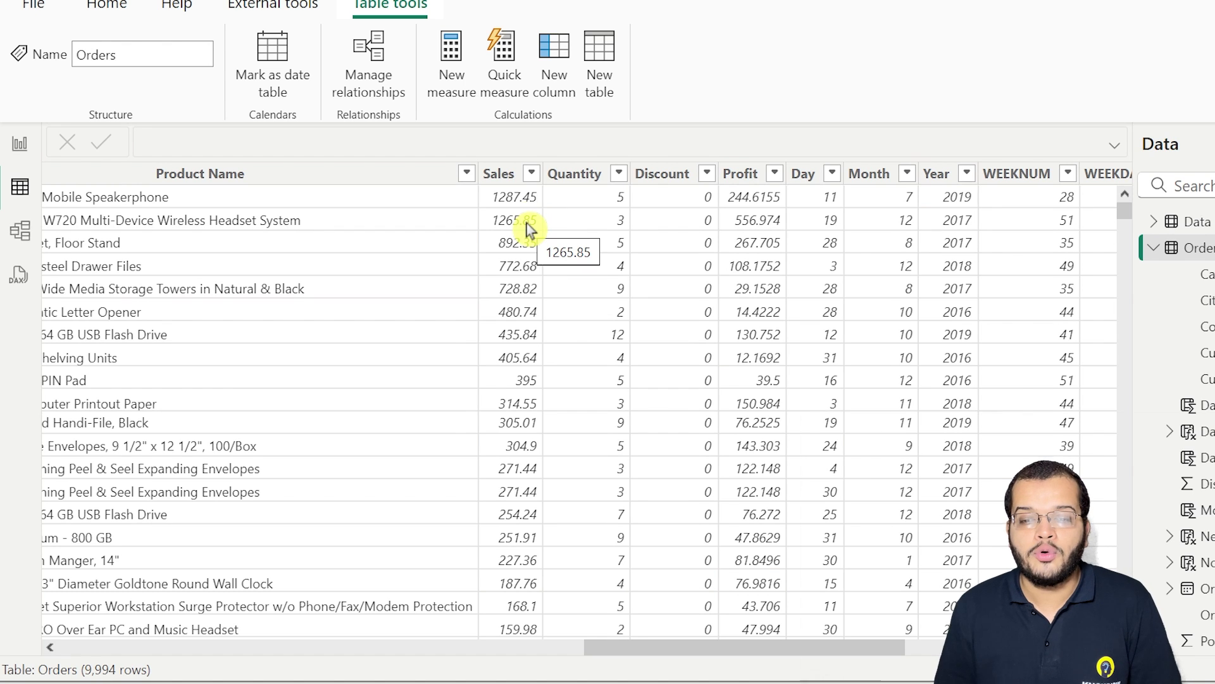
left_click(460, 90)
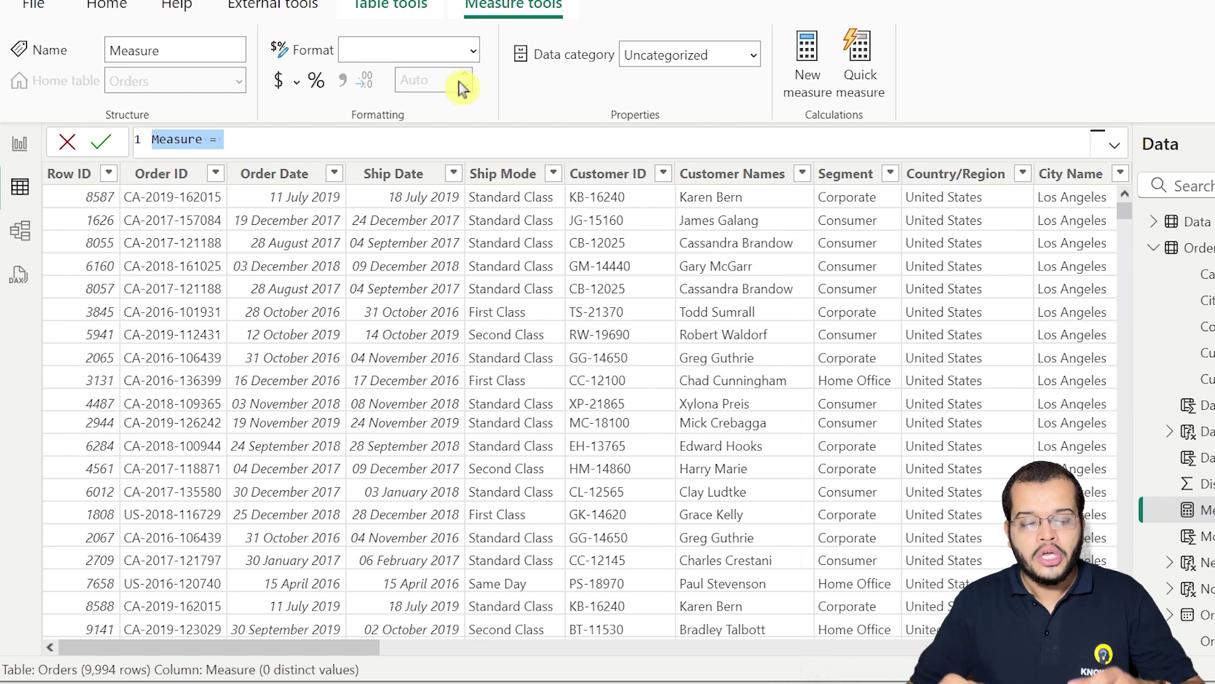
type("Sum")
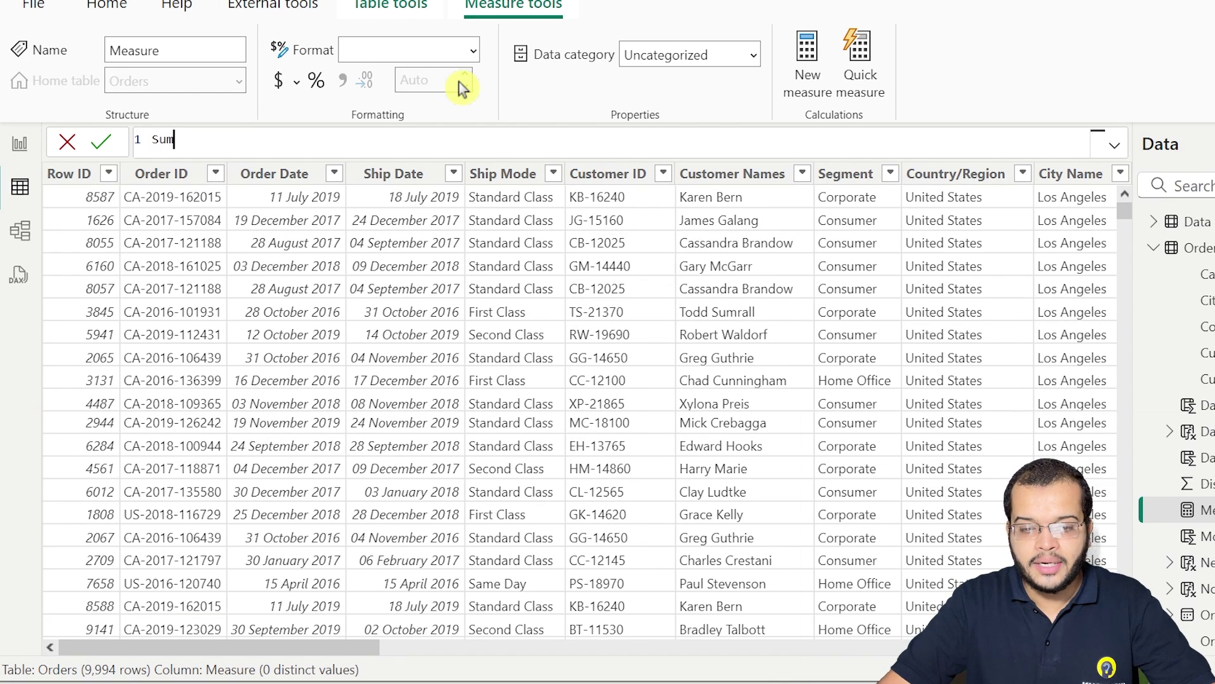
type("Total Sa")
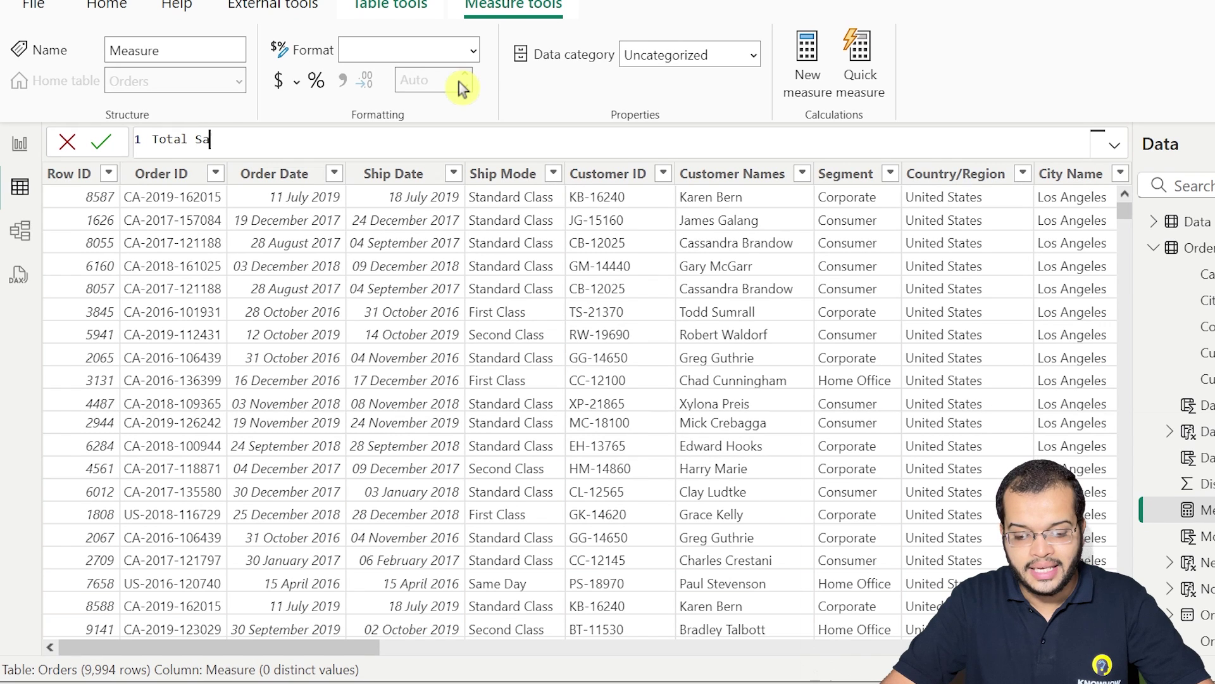
type("les = SUM(")
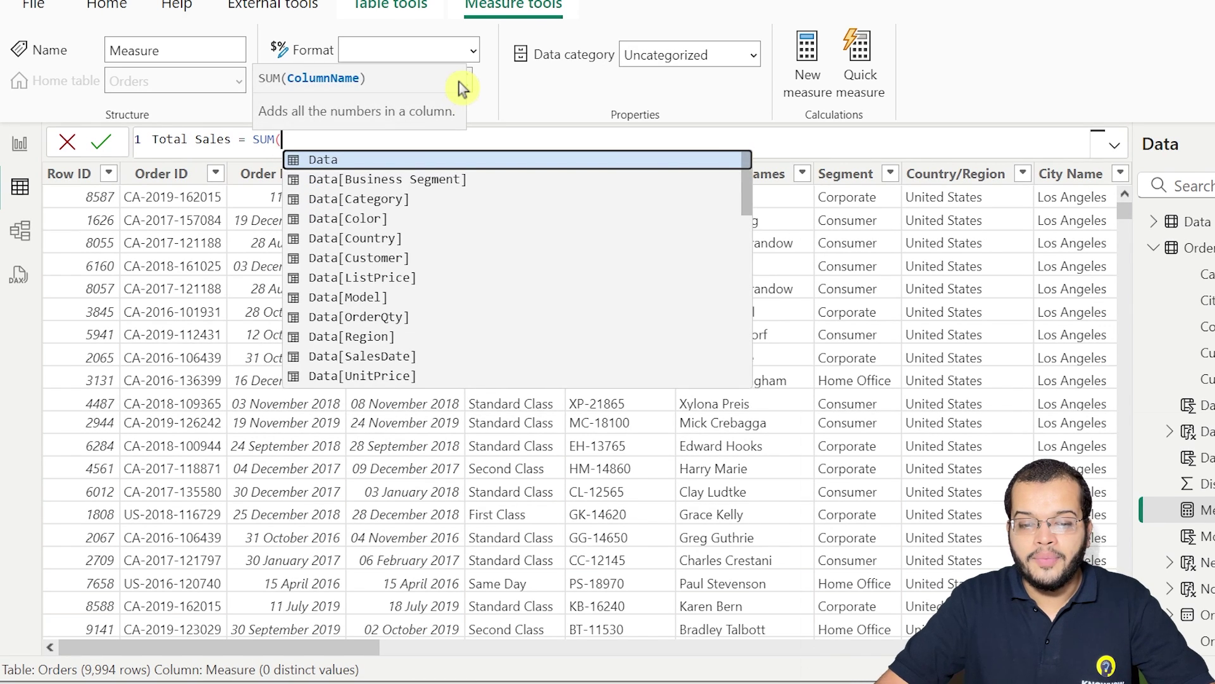
scroll(446, 209, "down", 4)
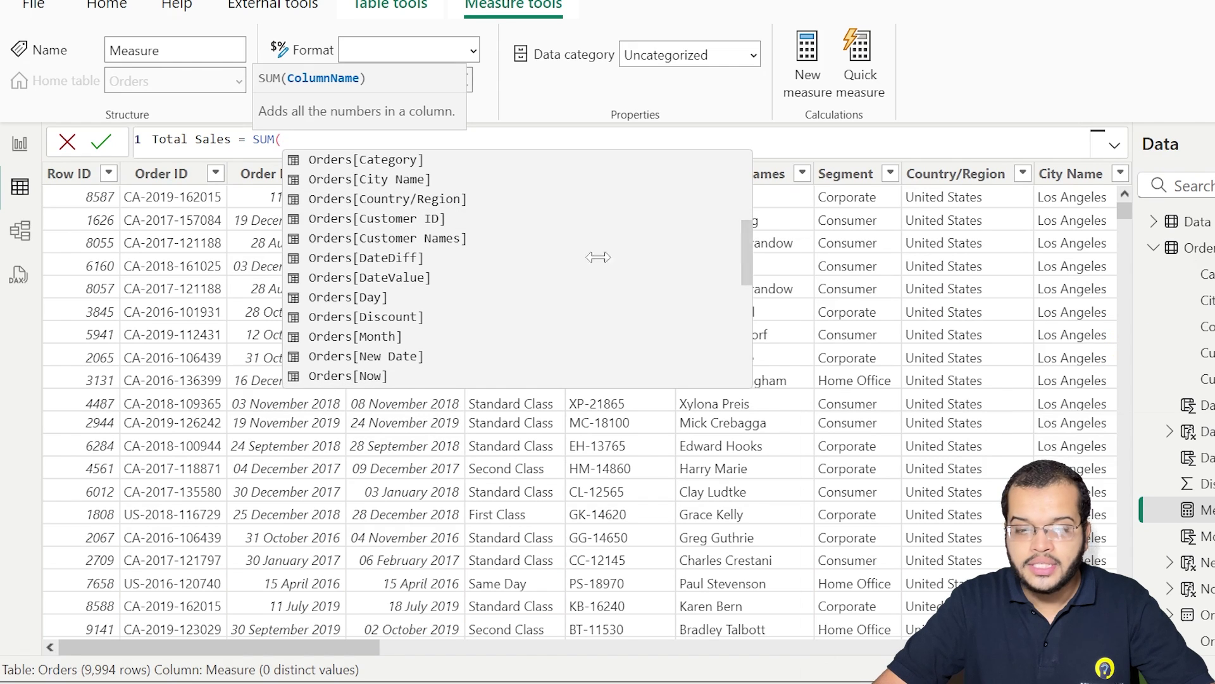
scroll(473, 239, "down", 5)
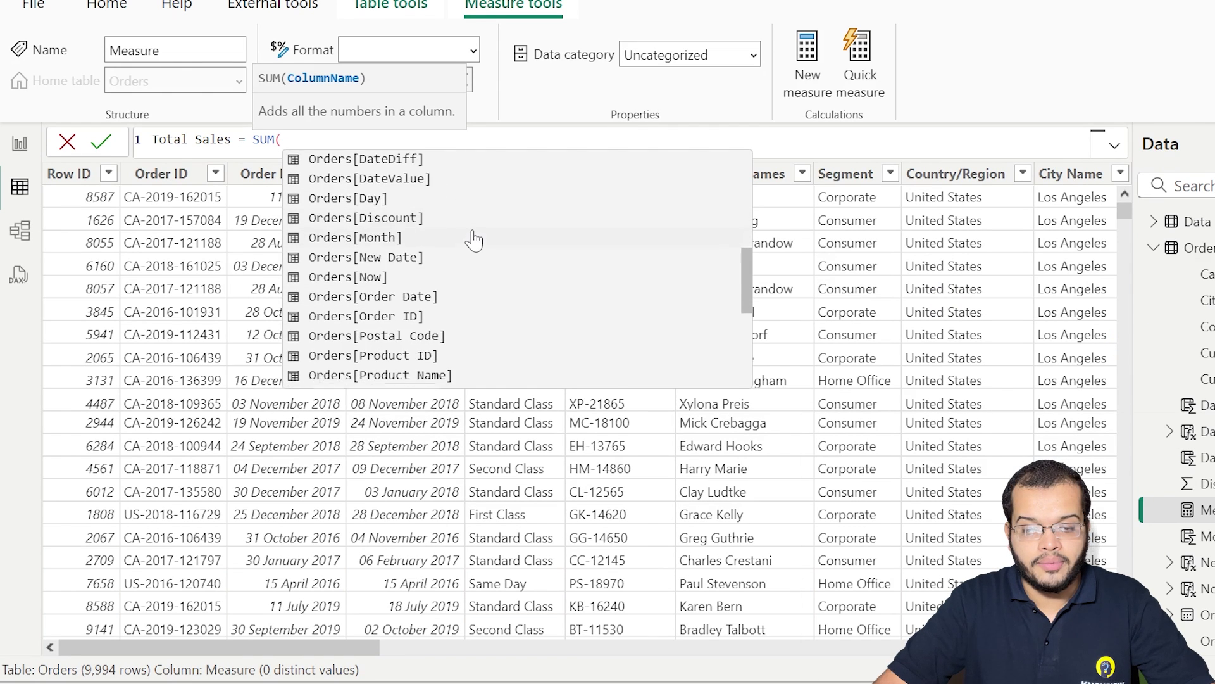
scroll(473, 240, "down", 1)
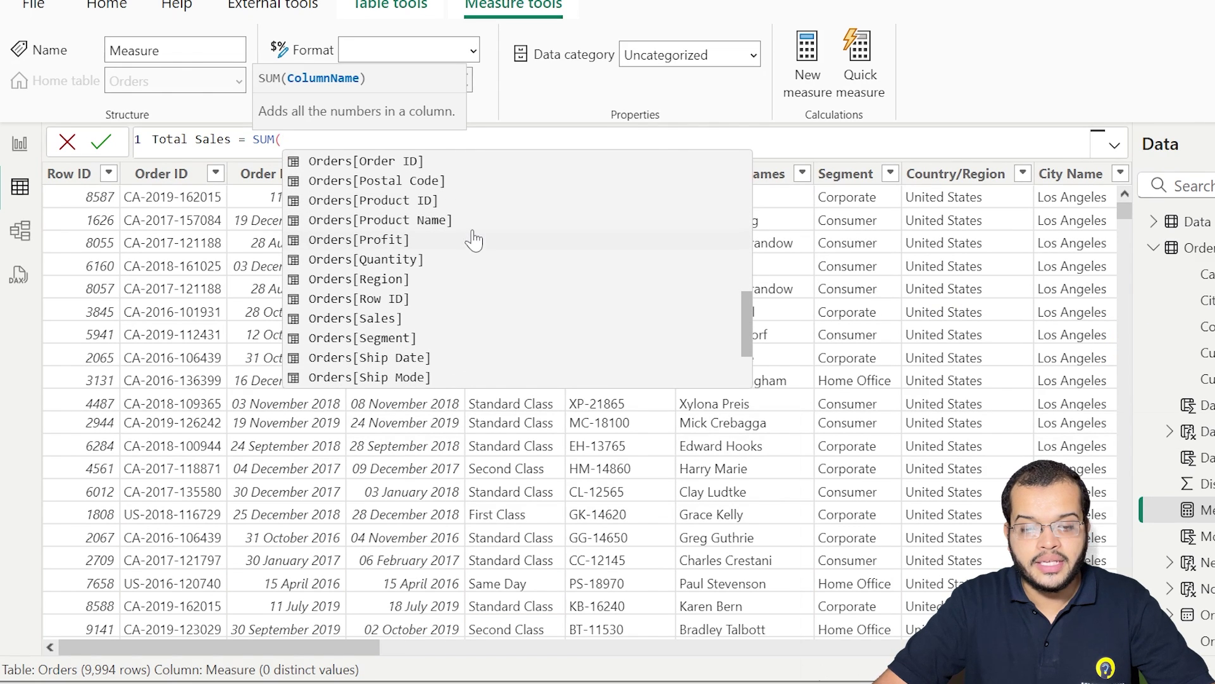
left_click(372, 318)
type(")")
key("Return")
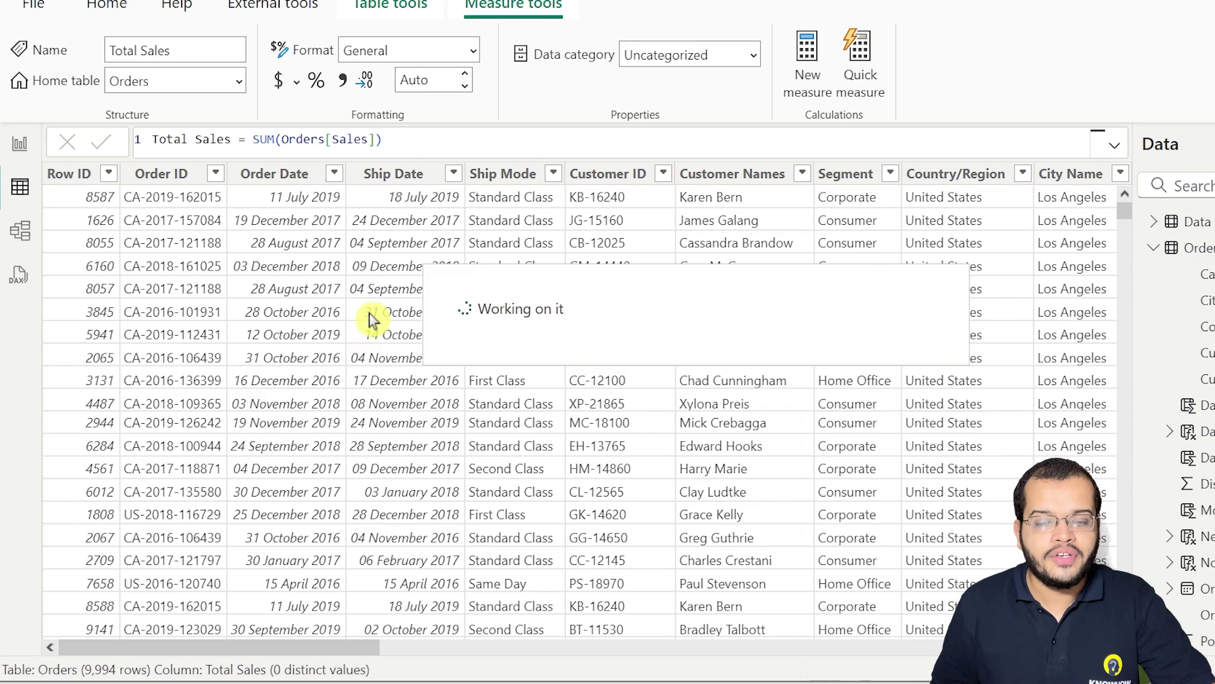
Add a card visual showing the Total Sales measure to the report page and move it slightly lower on the canvas
left_click(9, 143)
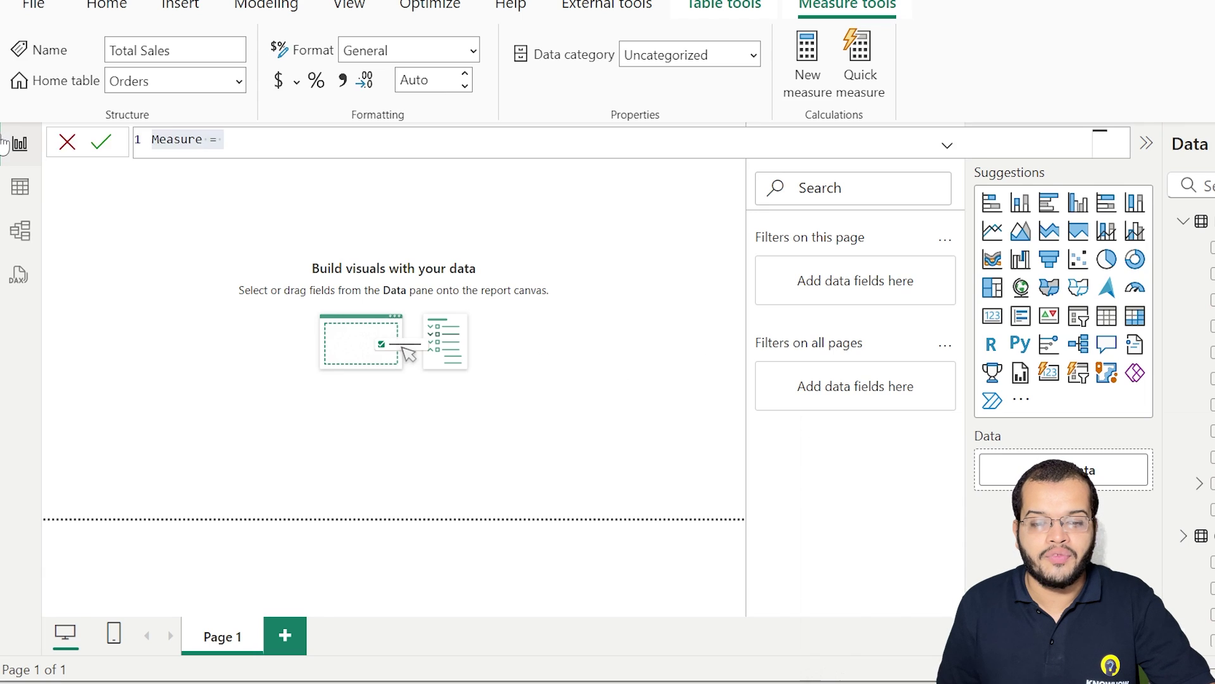
left_click(995, 320)
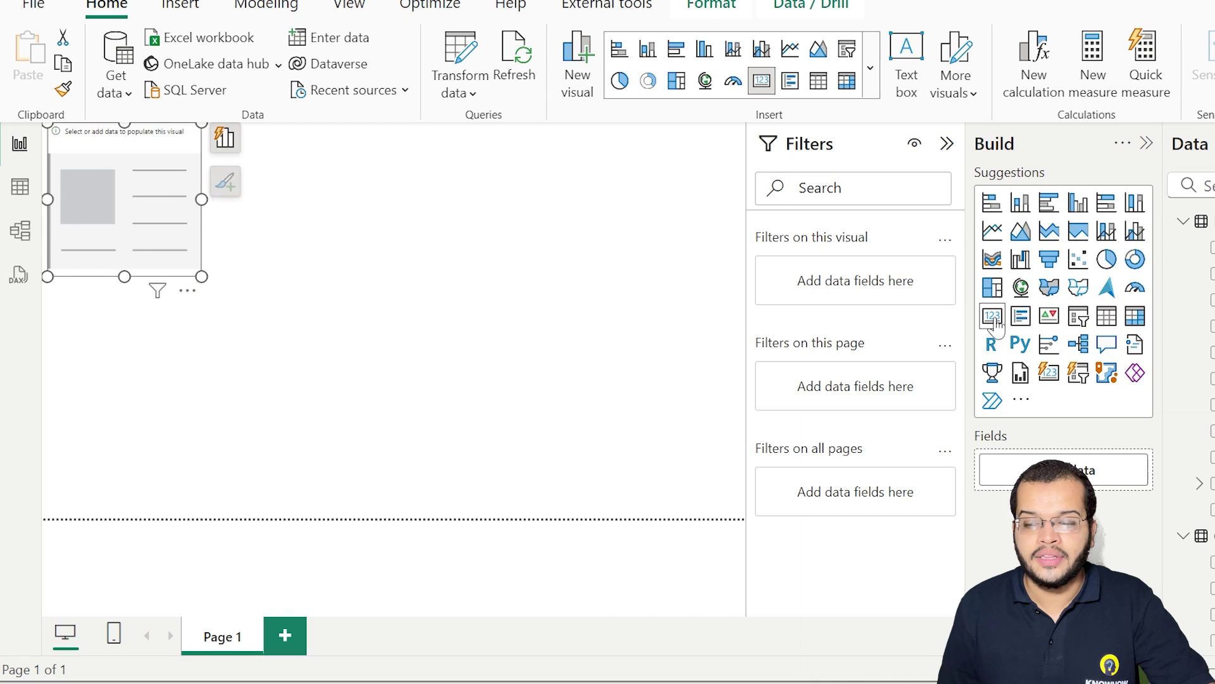
scroll(1104, 454, "down", 5)
scroll(1104, 454, "down", 2)
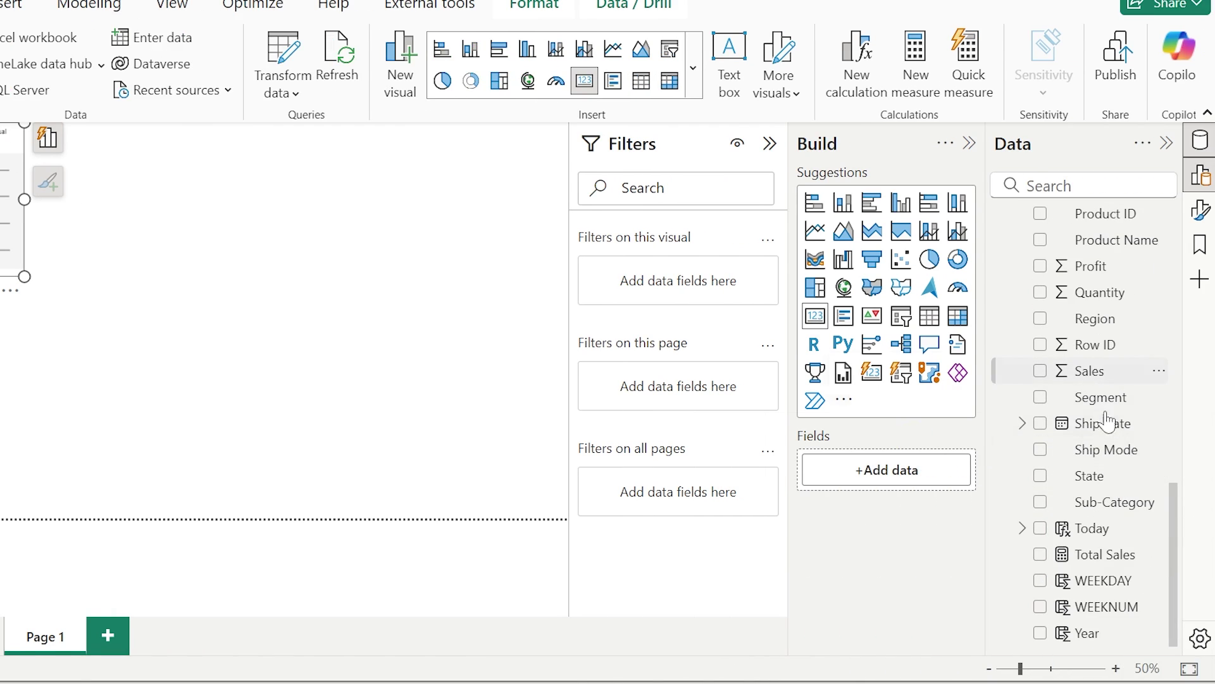
left_click_drag(1042, 513, 936, 480)
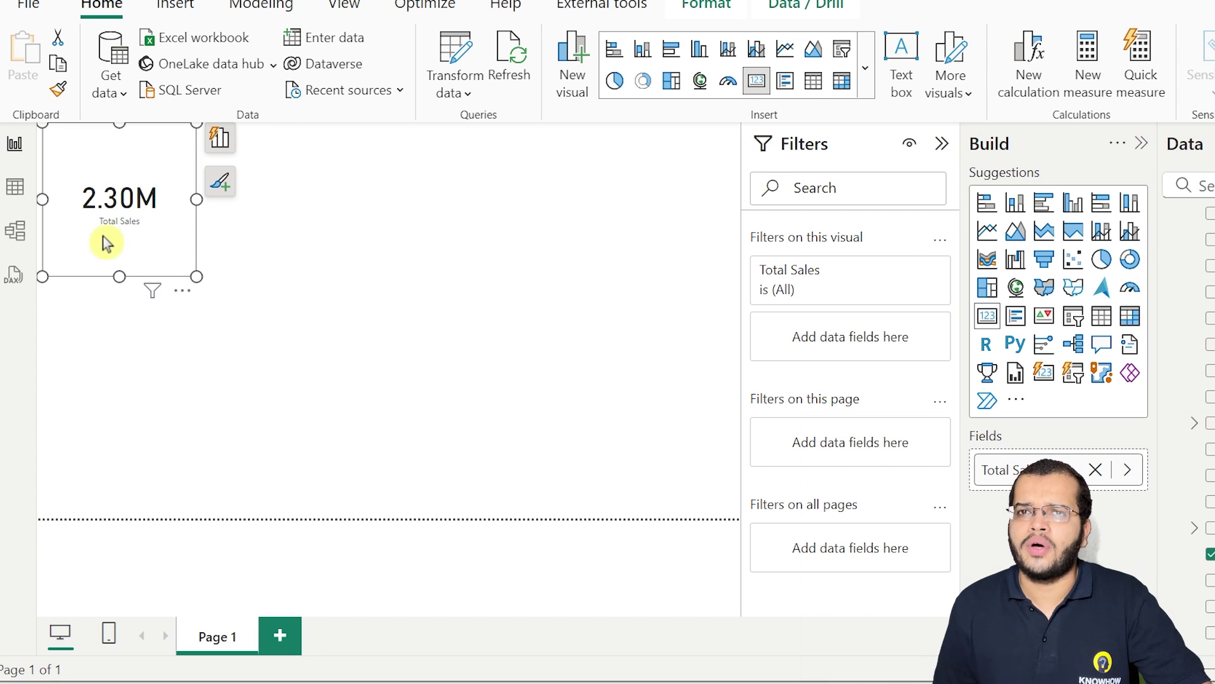
left_click_drag(106, 244, 116, 274)
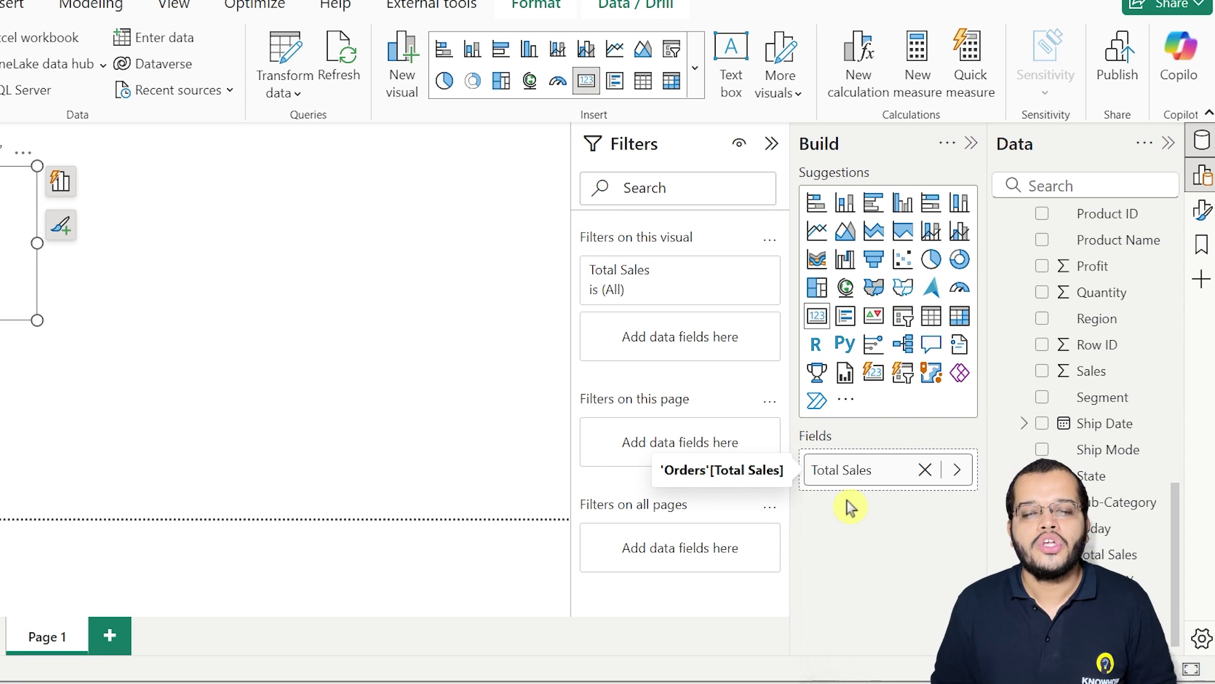
left_click(127, 342)
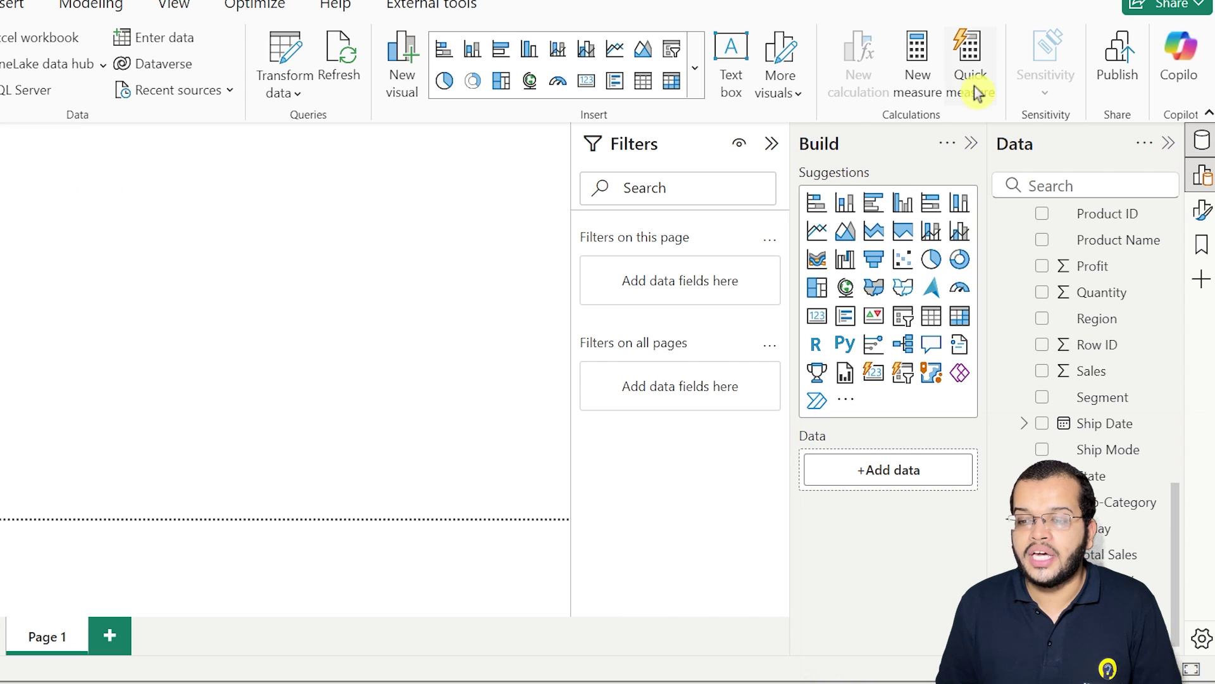
Create a measure defined as Average Sales = AVERAGE(Orders[Sales])
left_click(920, 95)
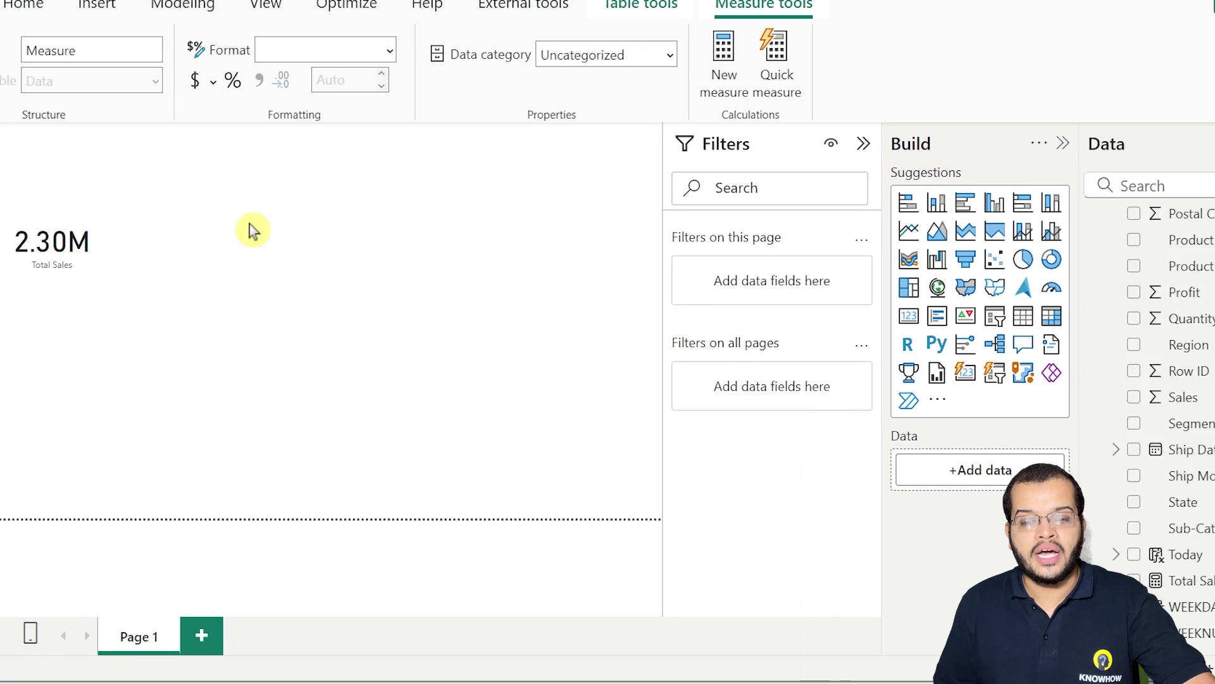
type("Aver")
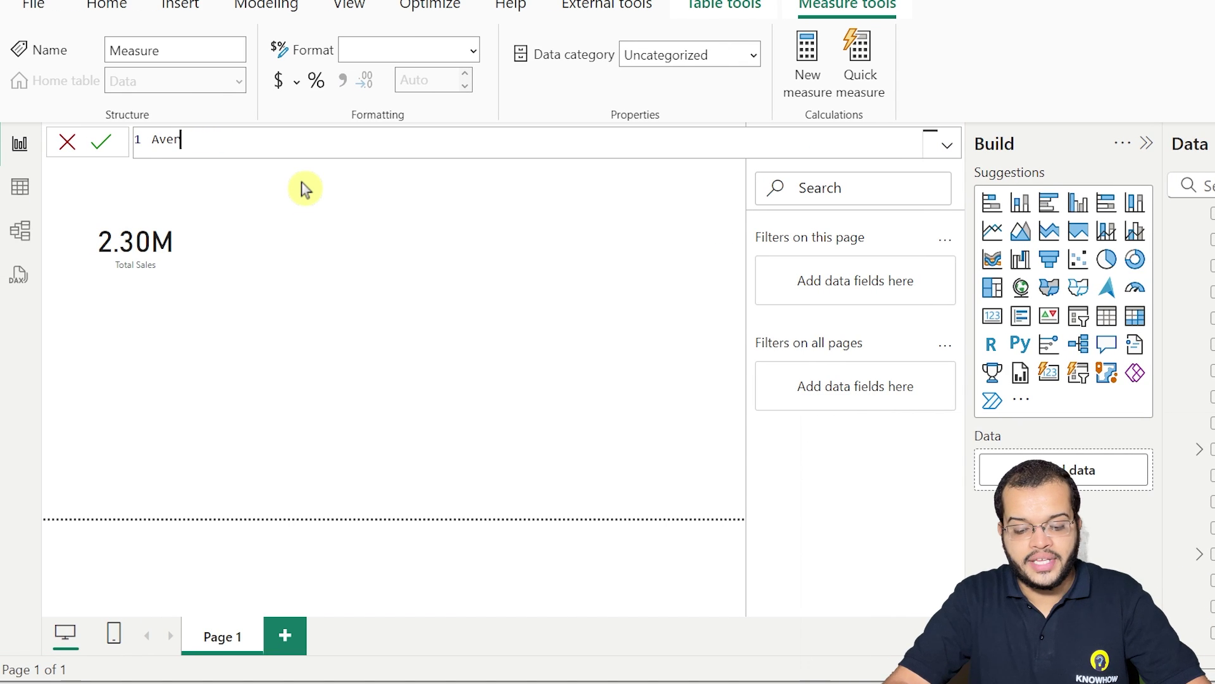
type("age Sales")
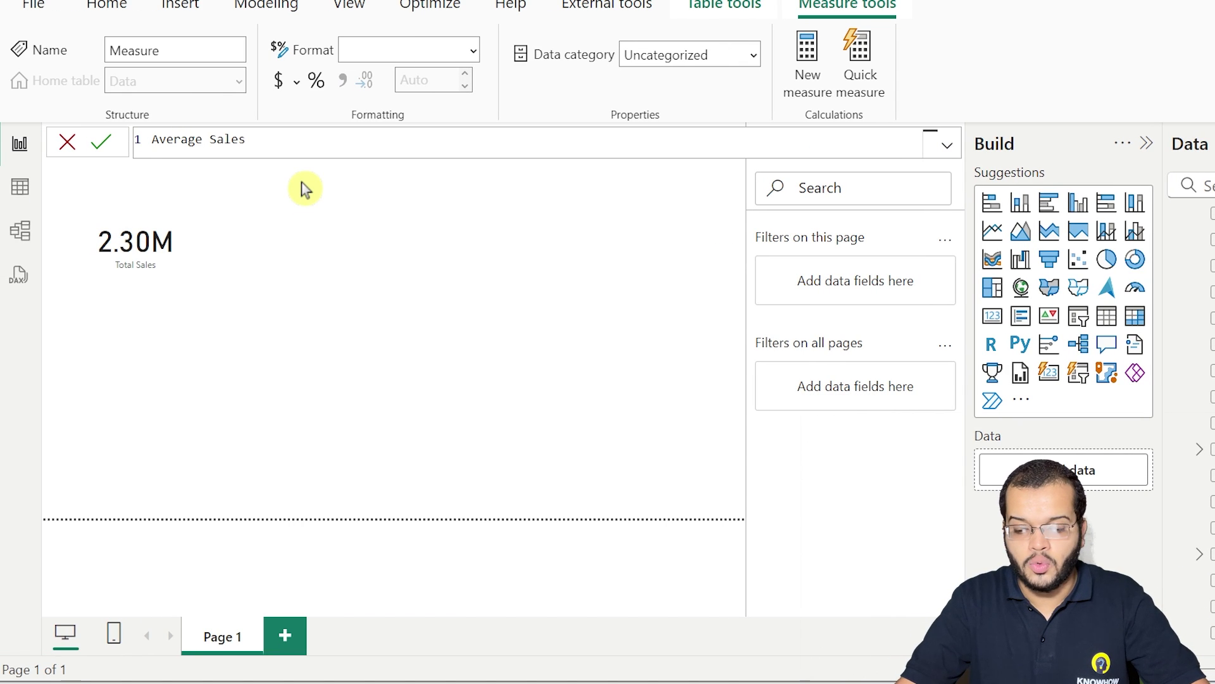
type(" = AVERAGE")
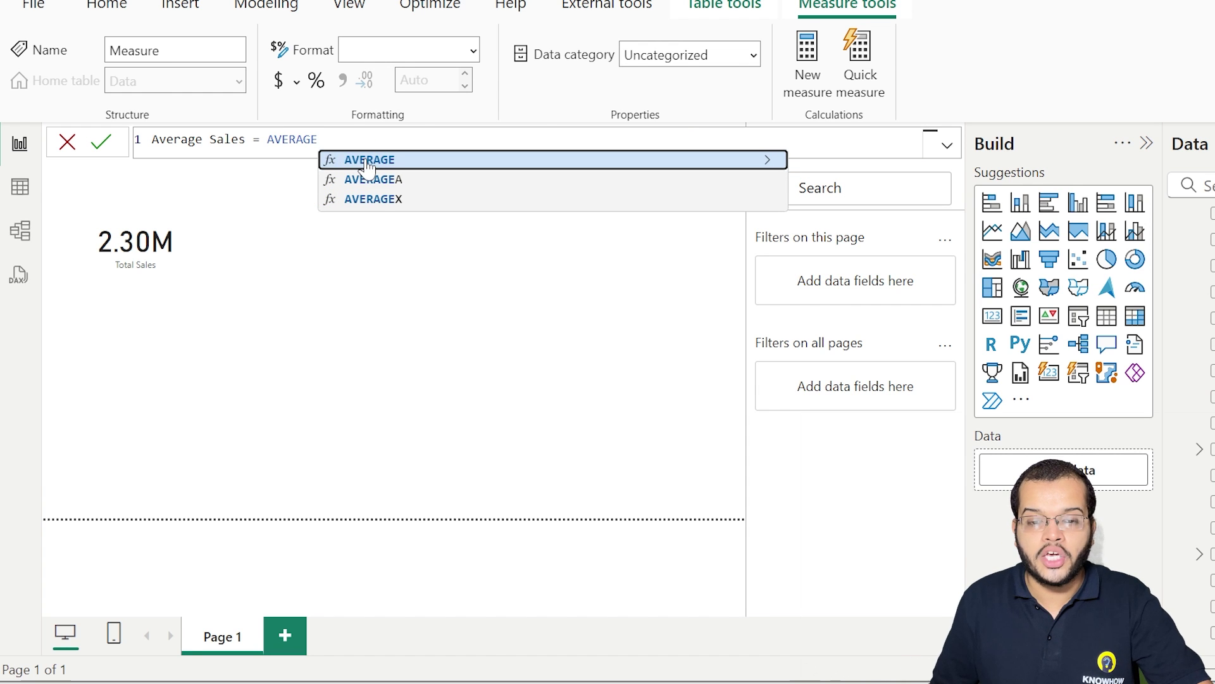
type("(SA")
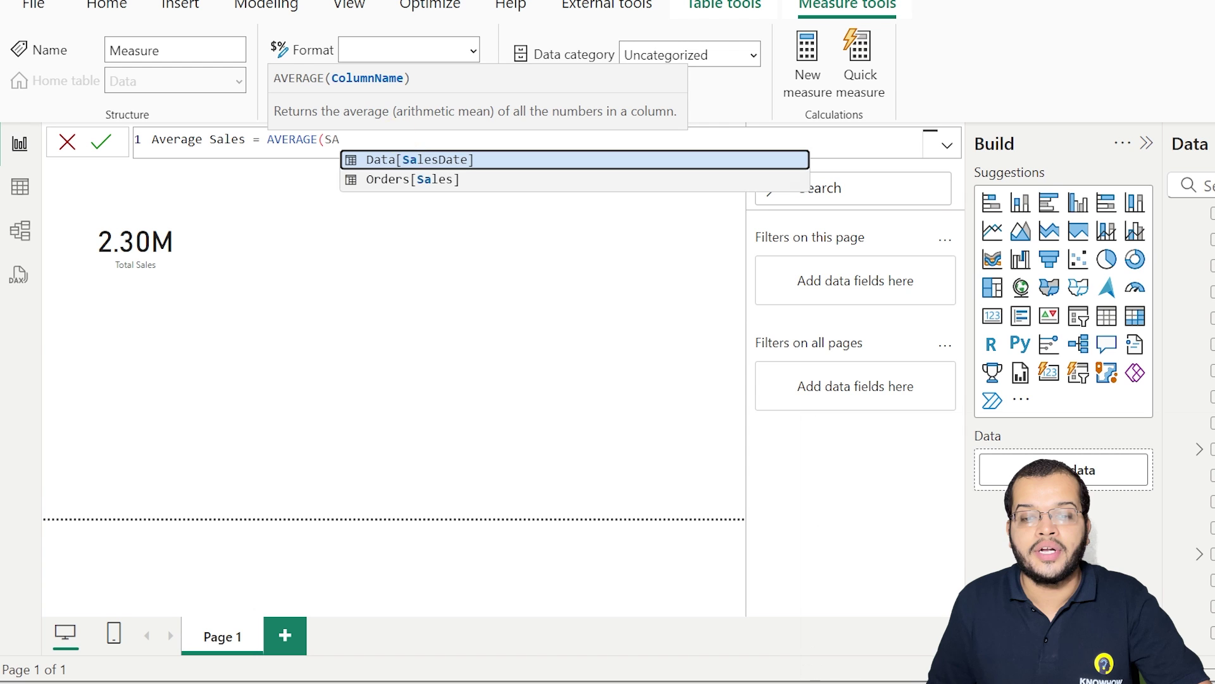
left_click(424, 181)
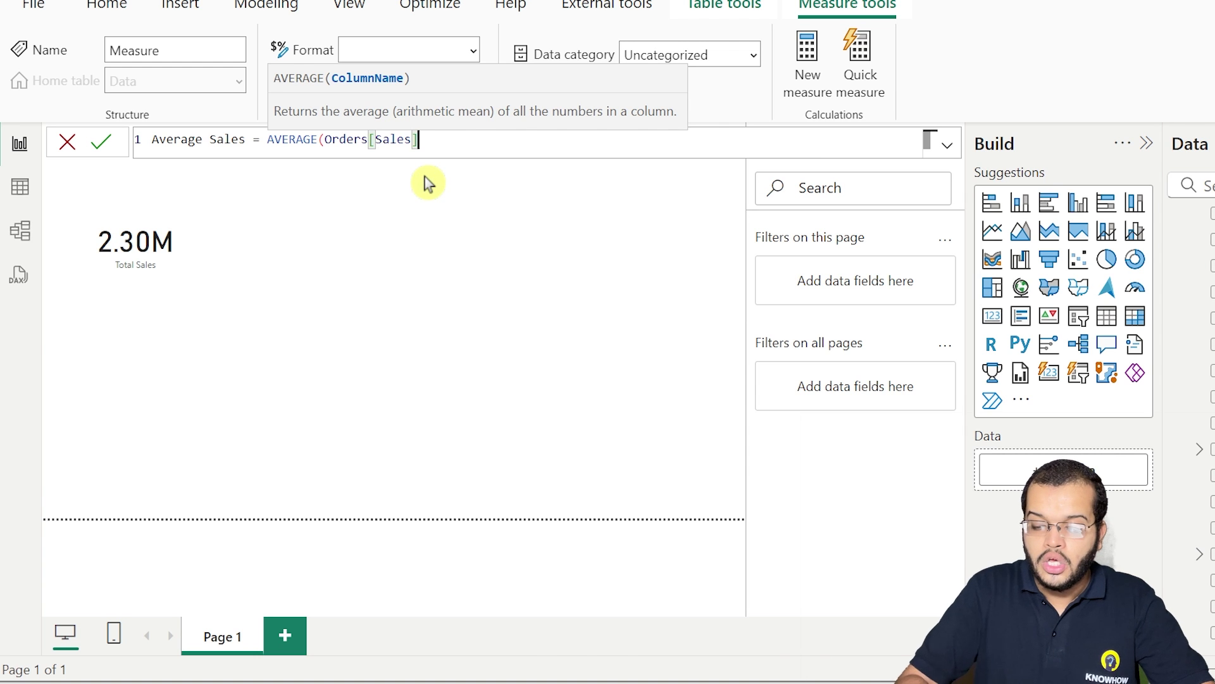
type(")")
key("Return")
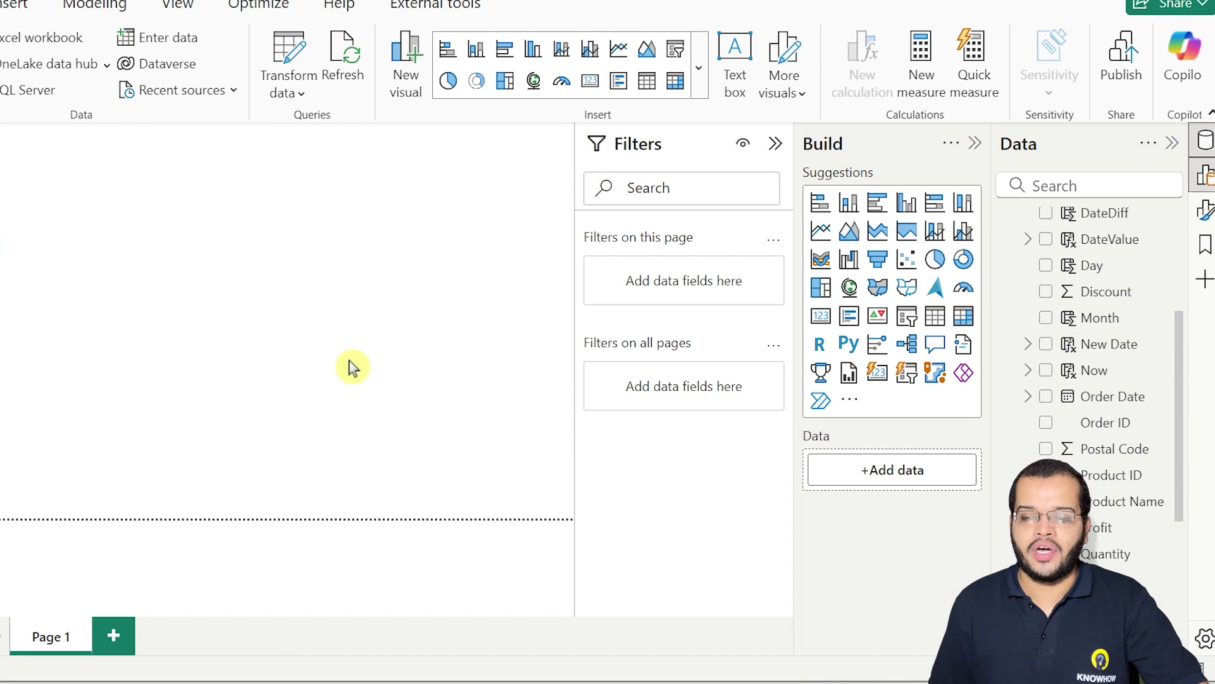
Add a card visual showing the Average Sales measure and place it beside the Total Sales card
left_click(820, 320)
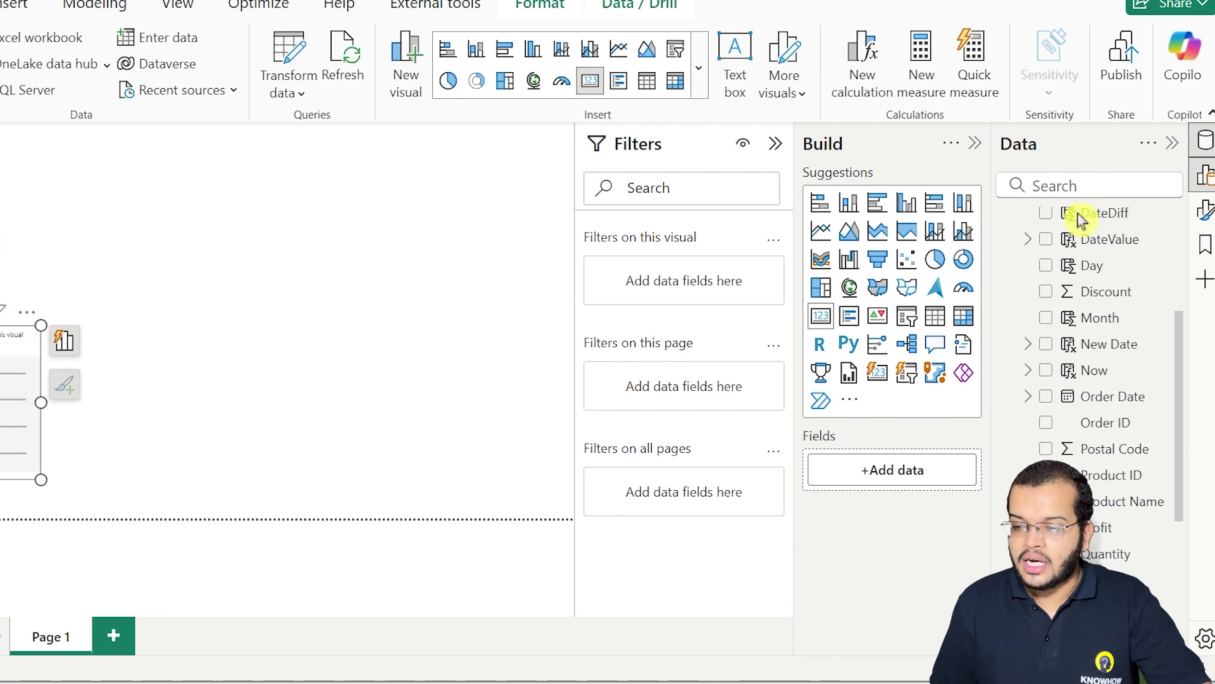
scroll(1111, 339, "up", 3)
scroll(1111, 338, "up", 3)
left_click_drag(1119, 277, 927, 477)
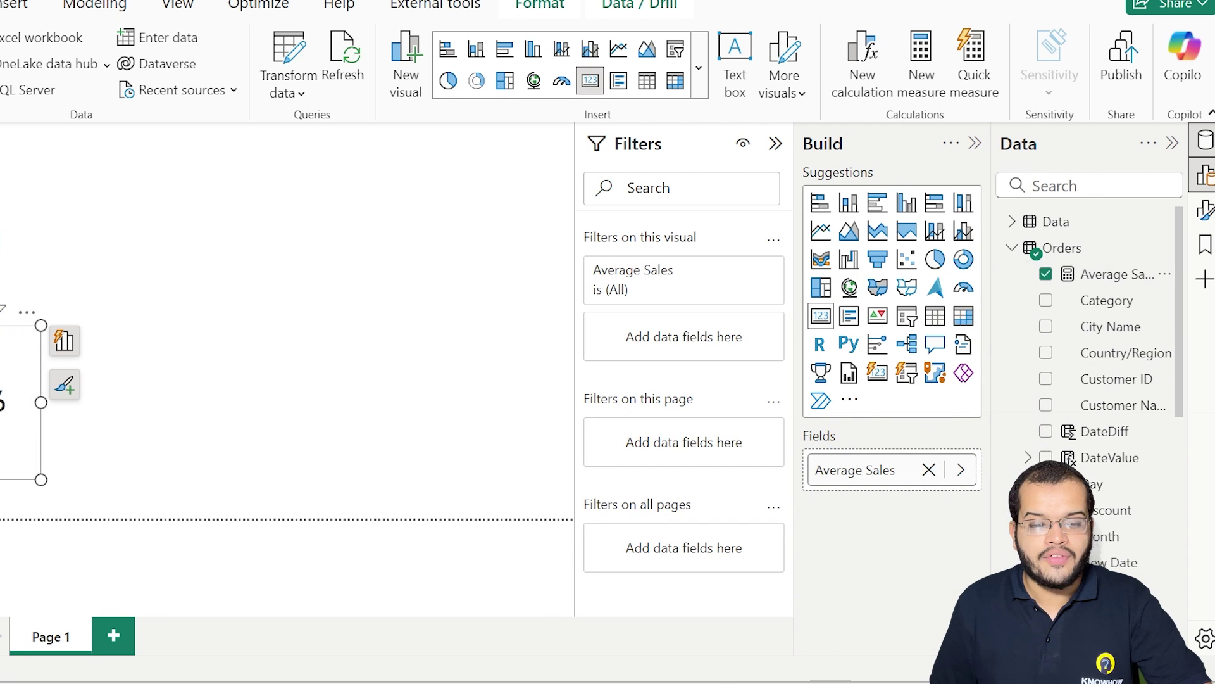
left_click_drag(11, 424, 117, 298)
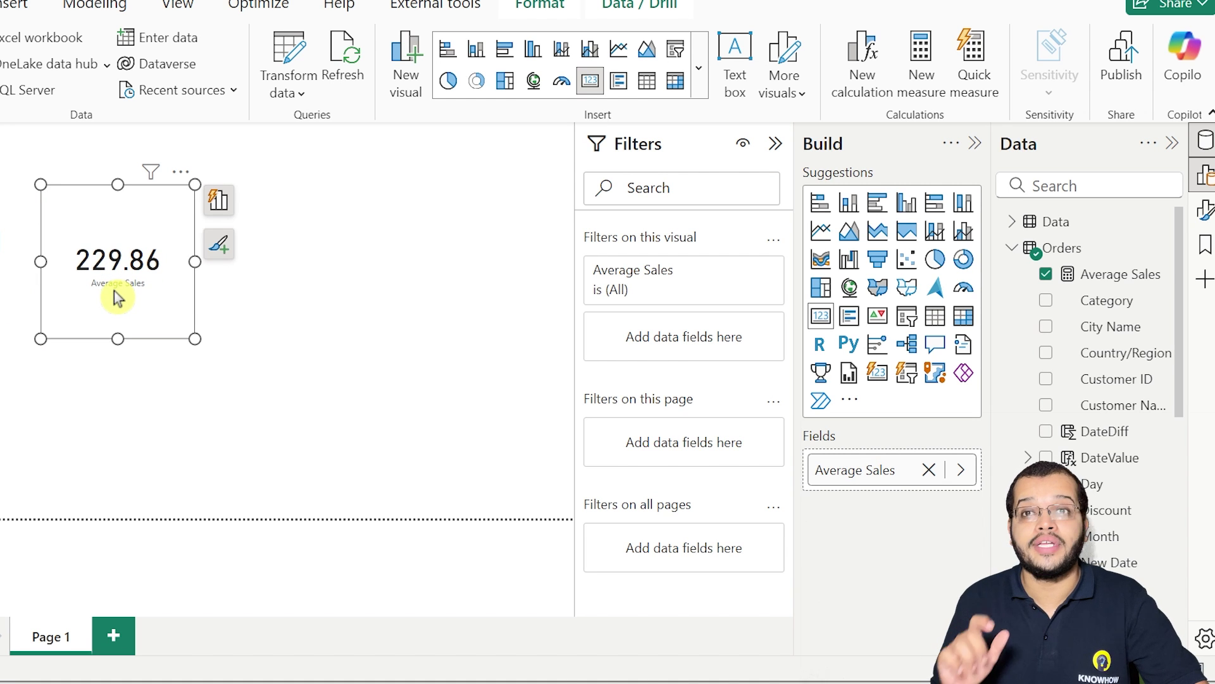
left_click(246, 393)
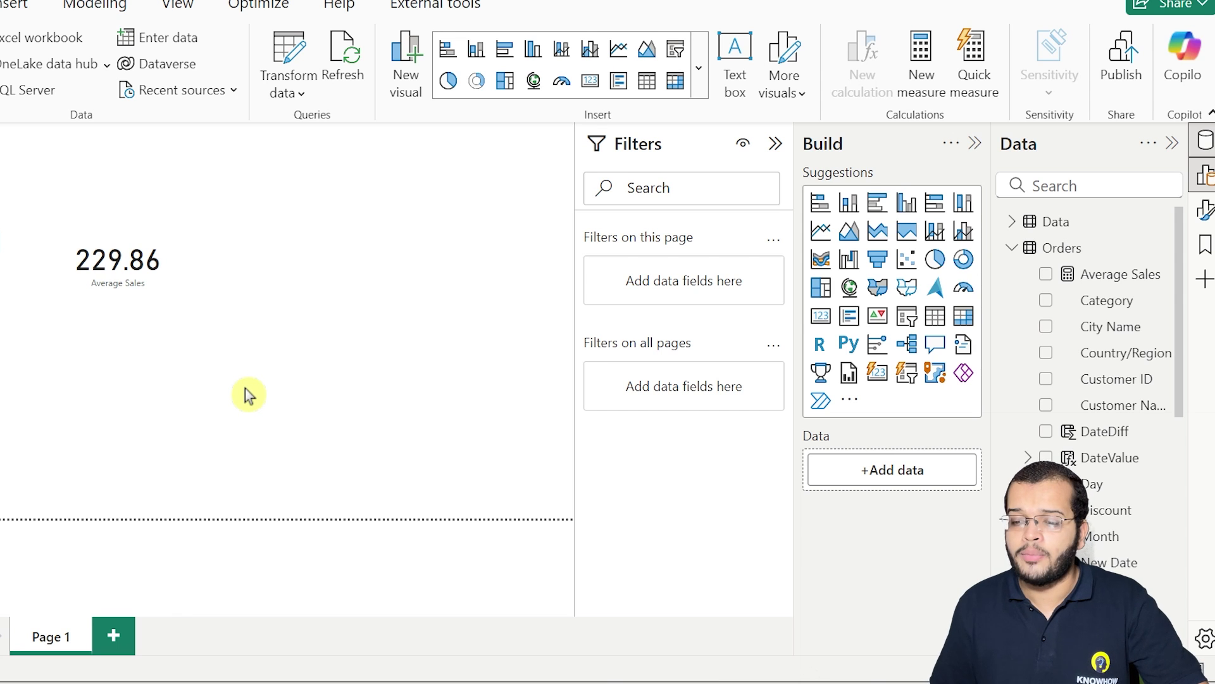
Add another card beside the Average Sales card and fill it with the Sales field from Orders
left_click(821, 315)
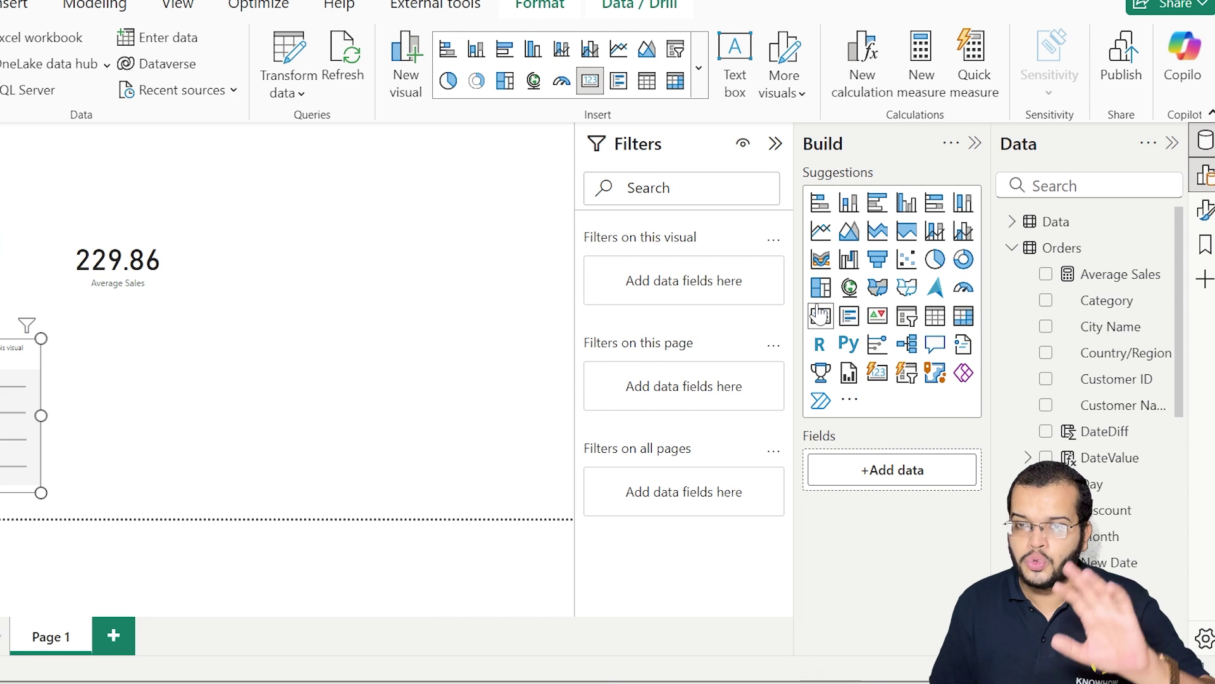
left_click_drag(26, 361, 349, 250)
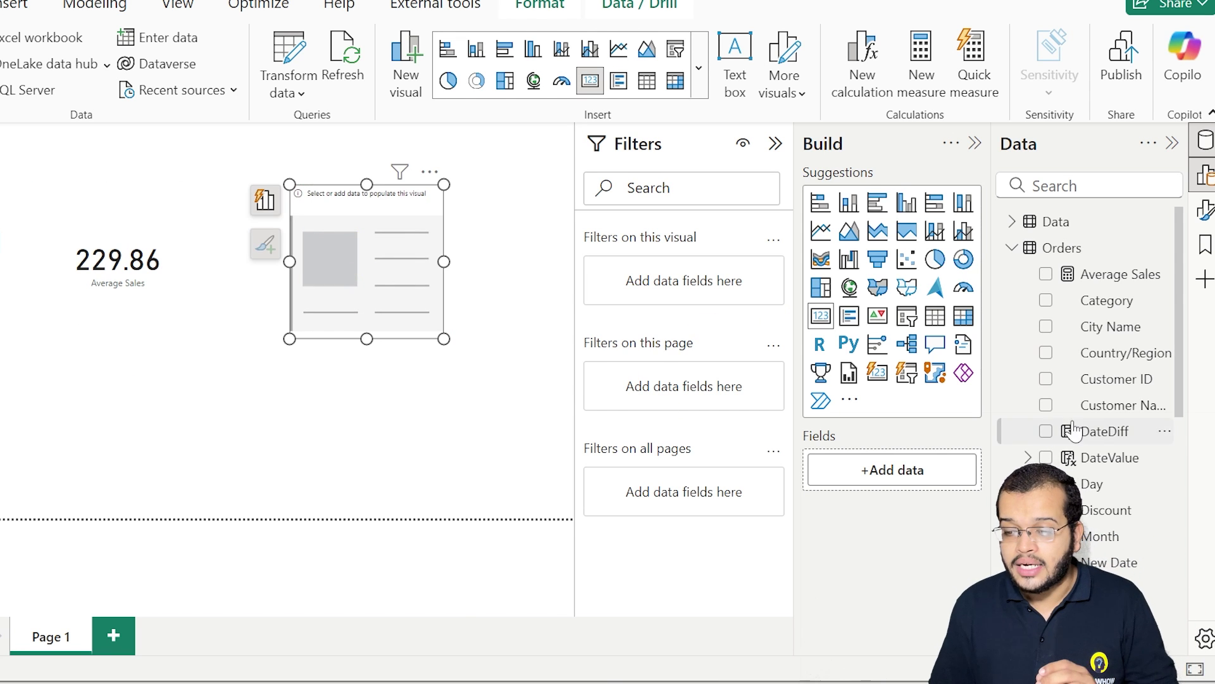
scroll(1079, 428, "down", 2)
scroll(1079, 428, "down", 4)
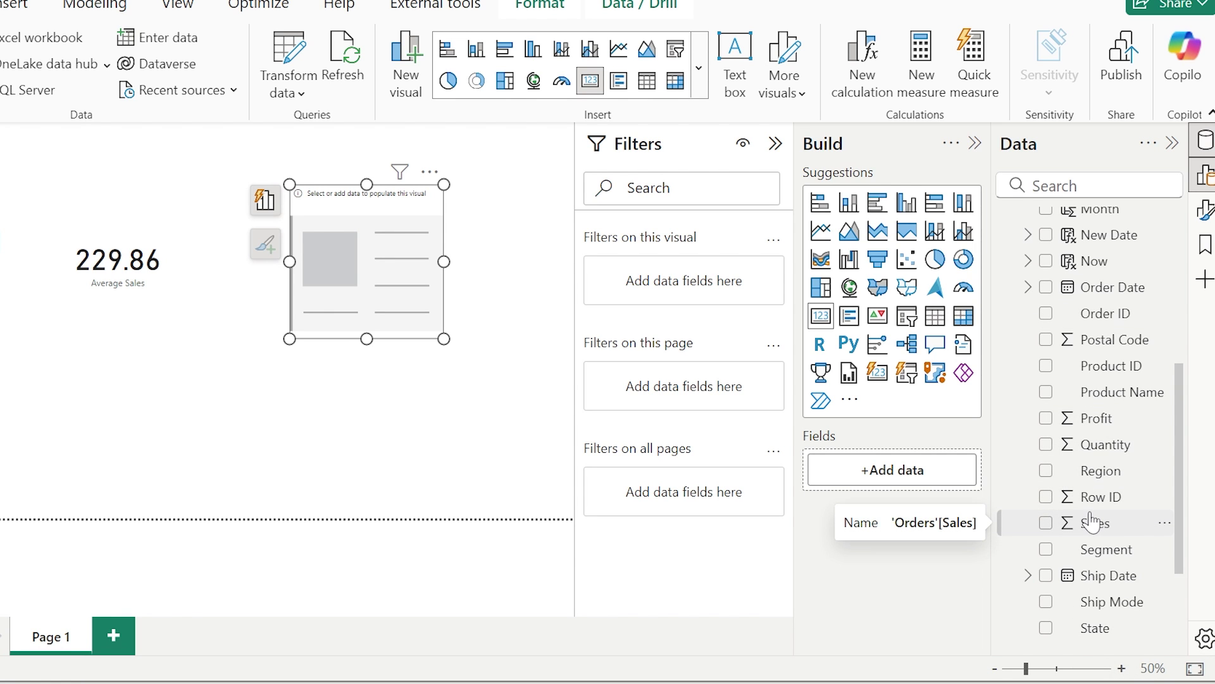
left_click_drag(1087, 528, 900, 479)
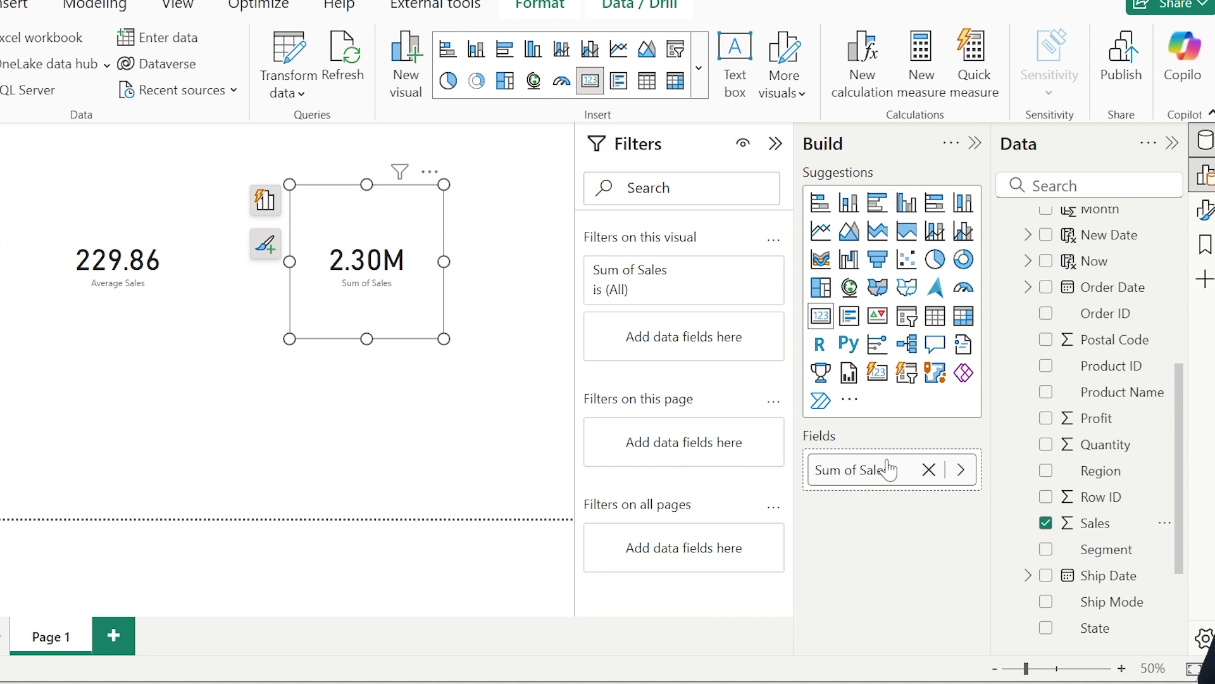
Change the Sales field's aggregation in the new card to Average, and remove that card from the page
right_click(889, 468)
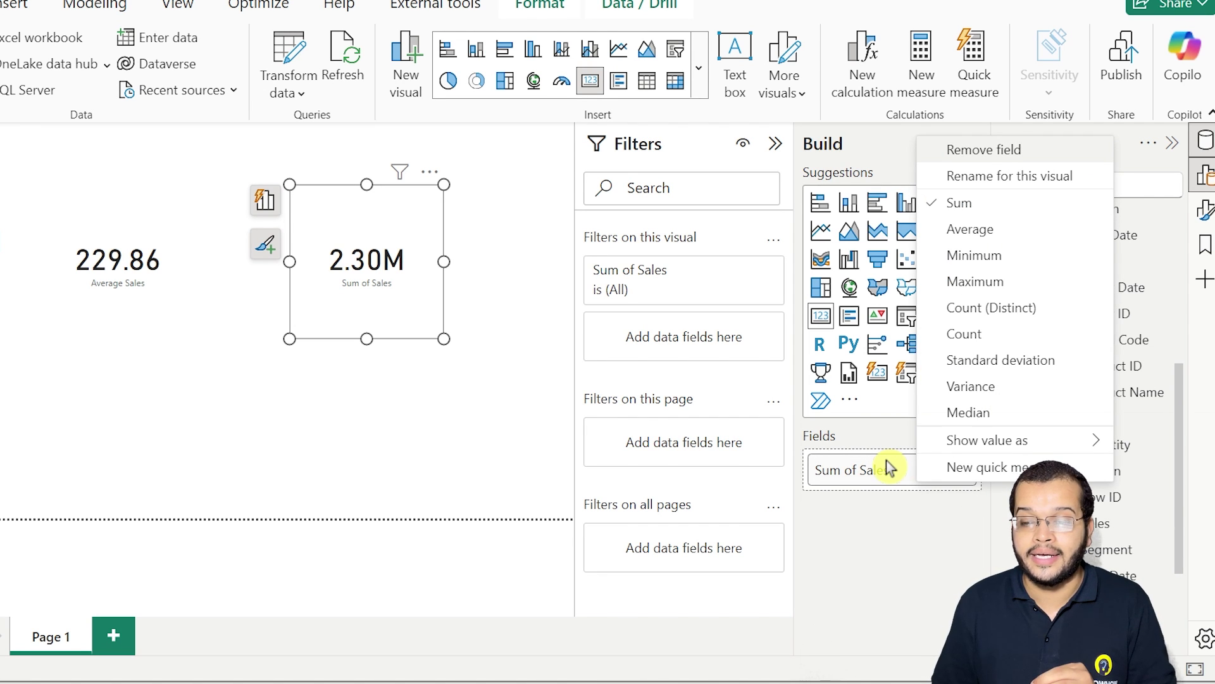
left_click(983, 234)
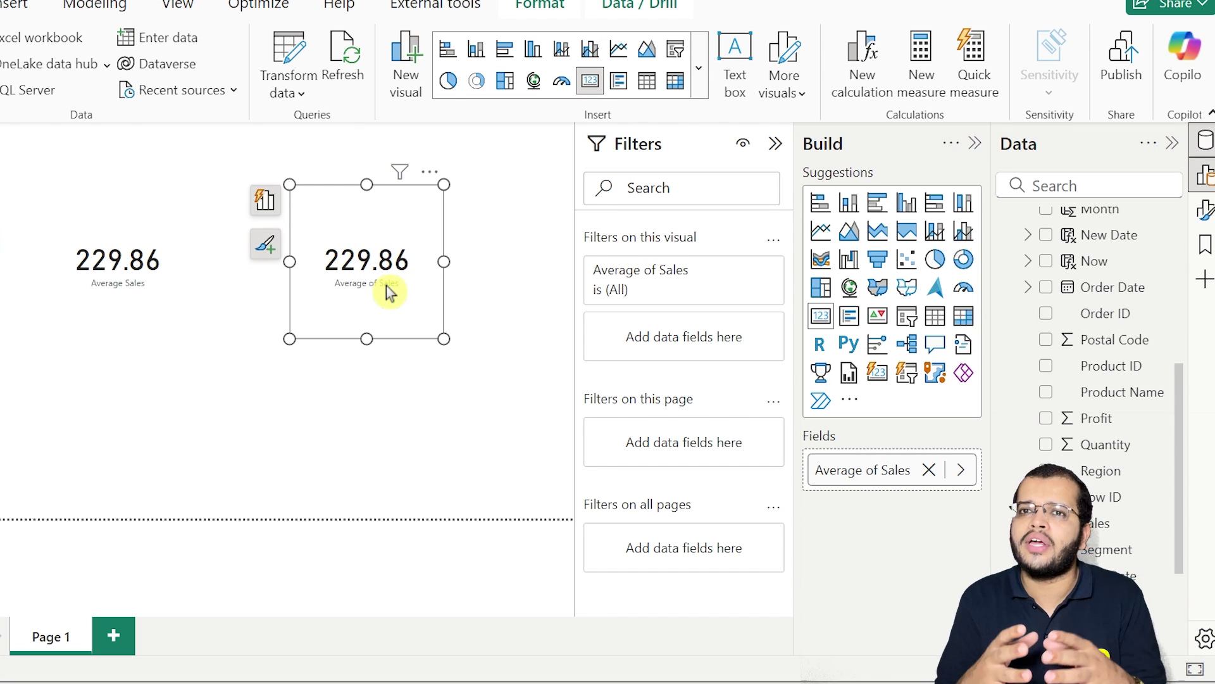
left_click(430, 172)
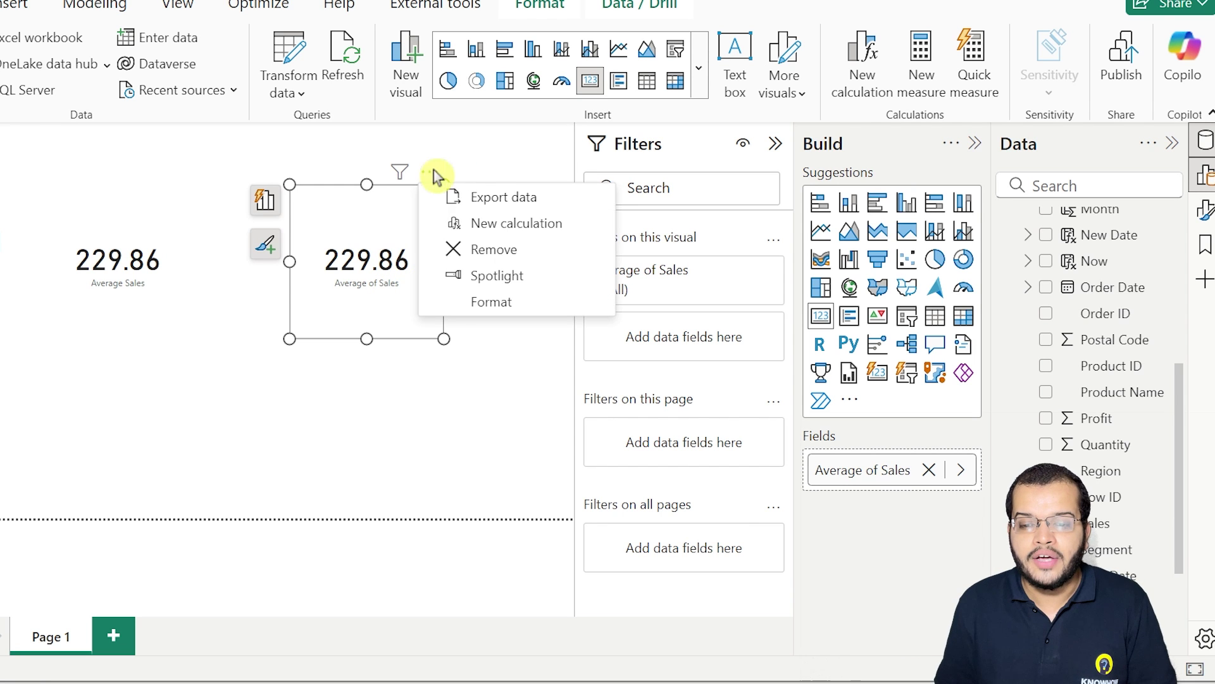
left_click(479, 251)
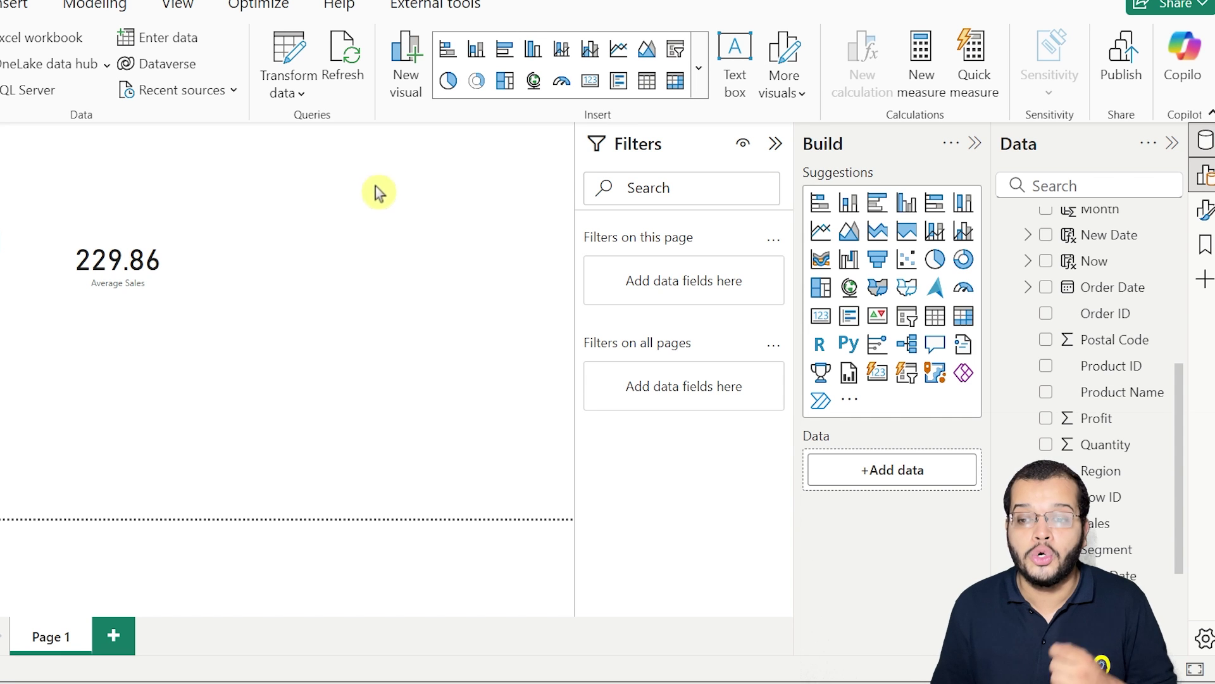
Create a measure defined as Product Count = COUNT(Orders[Product ID])
left_click(921, 63)
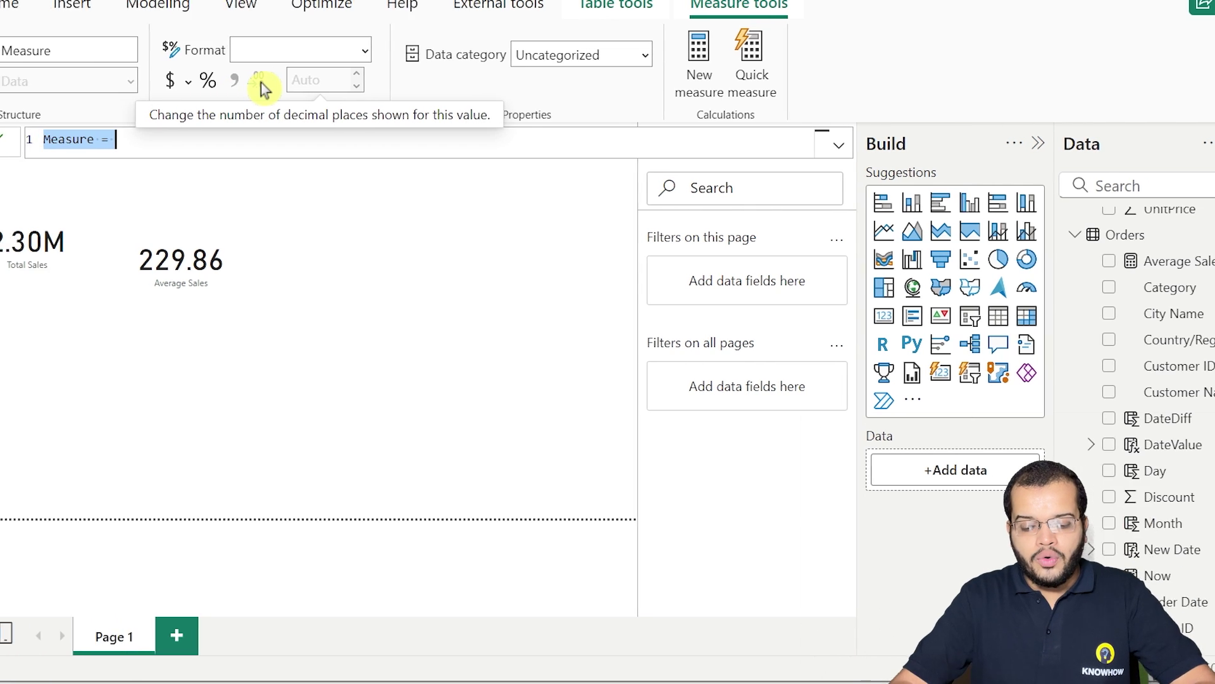
type("T")
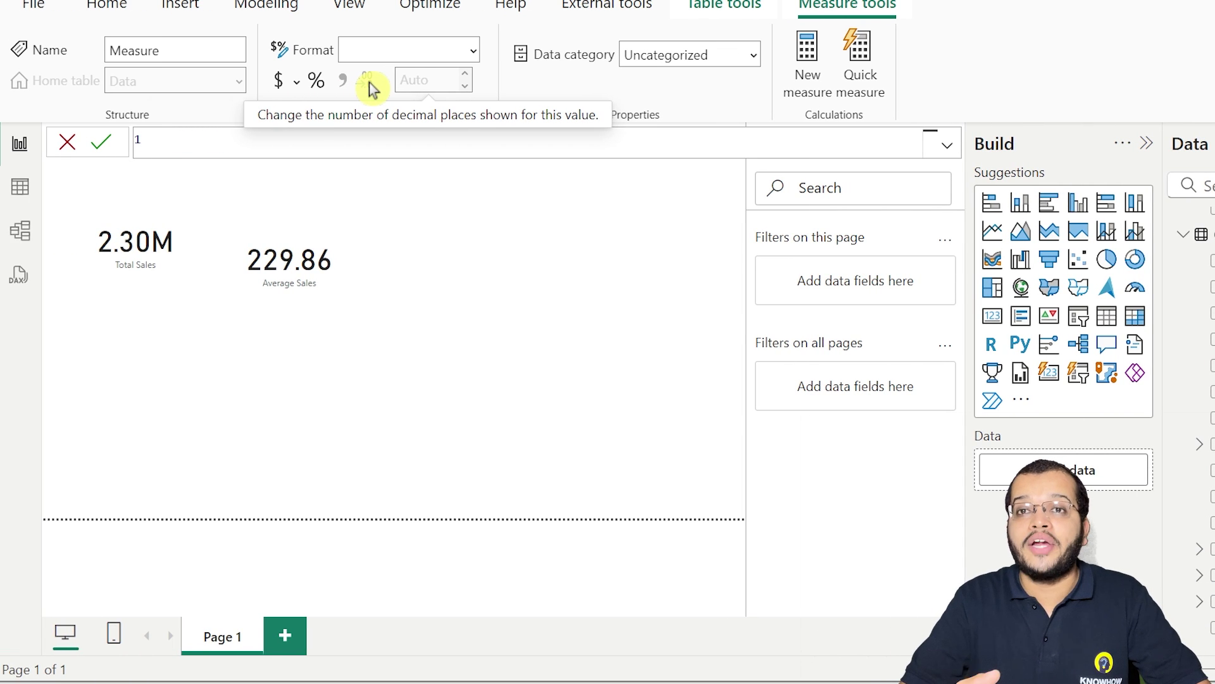
type("ro")
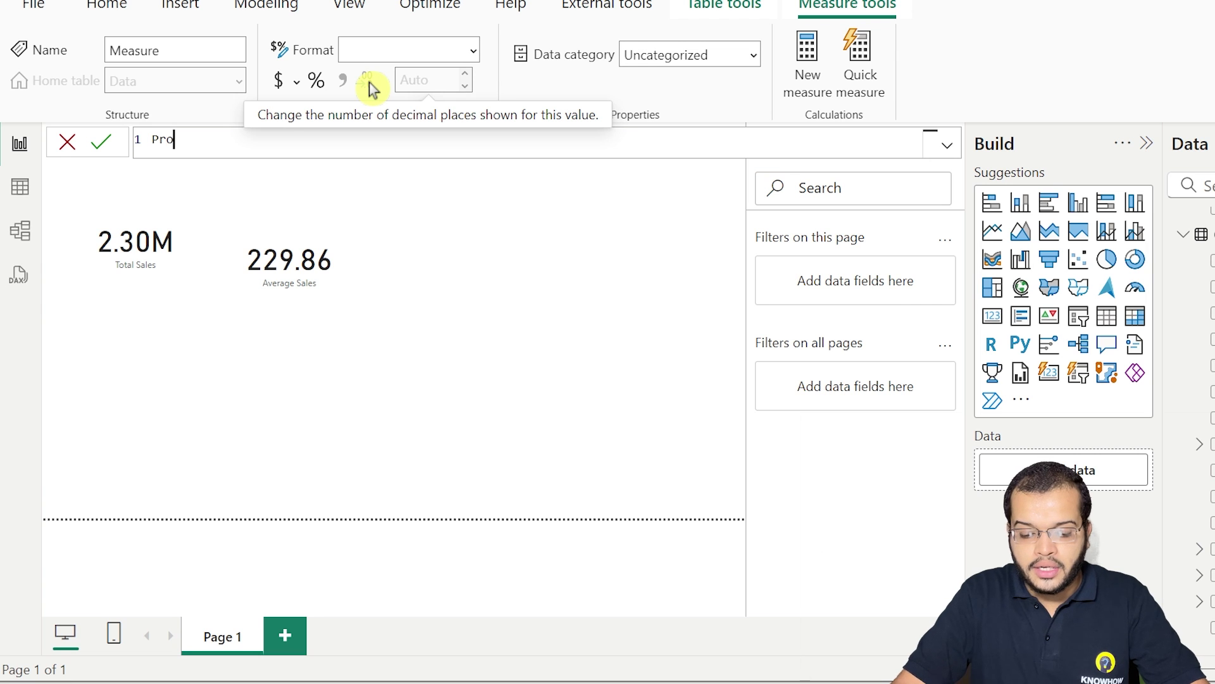
type("duct Count")
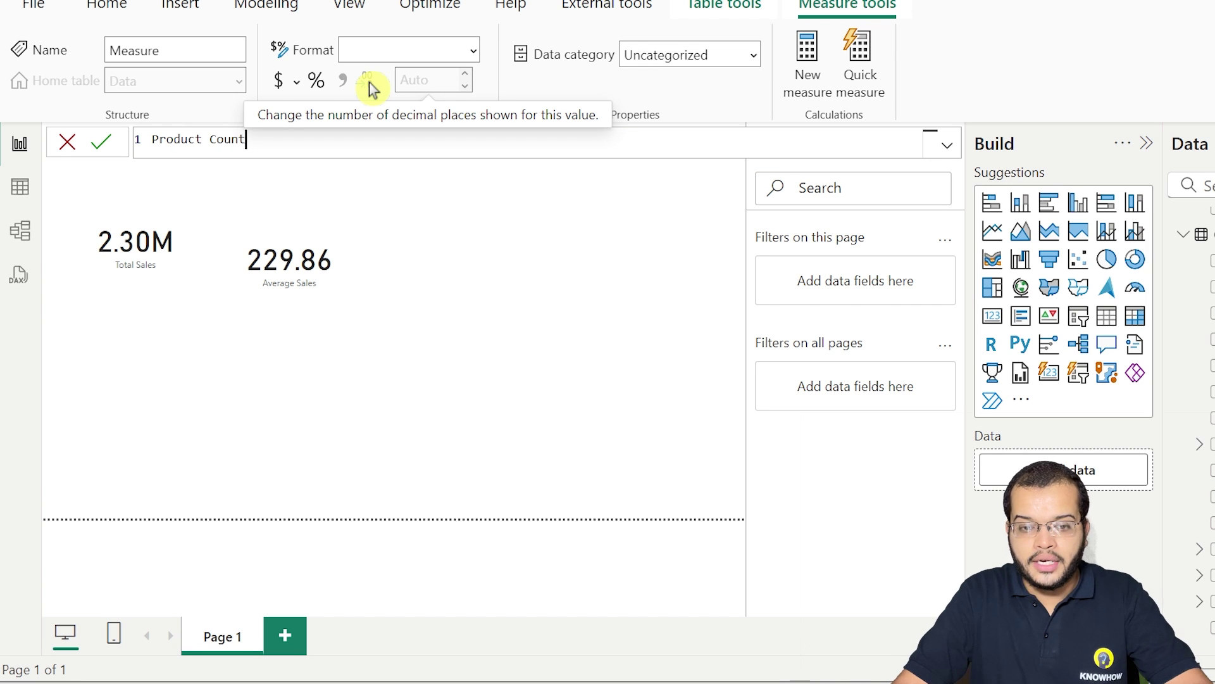
type(" = COUNT")
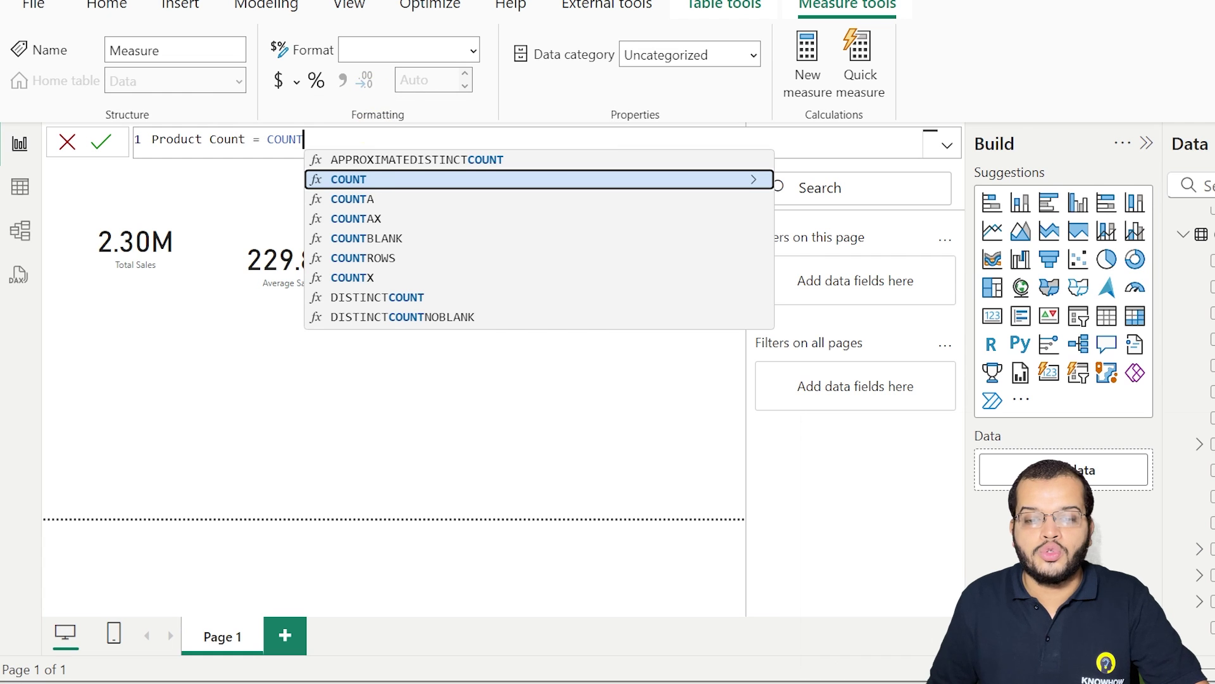
left_click(367, 179)
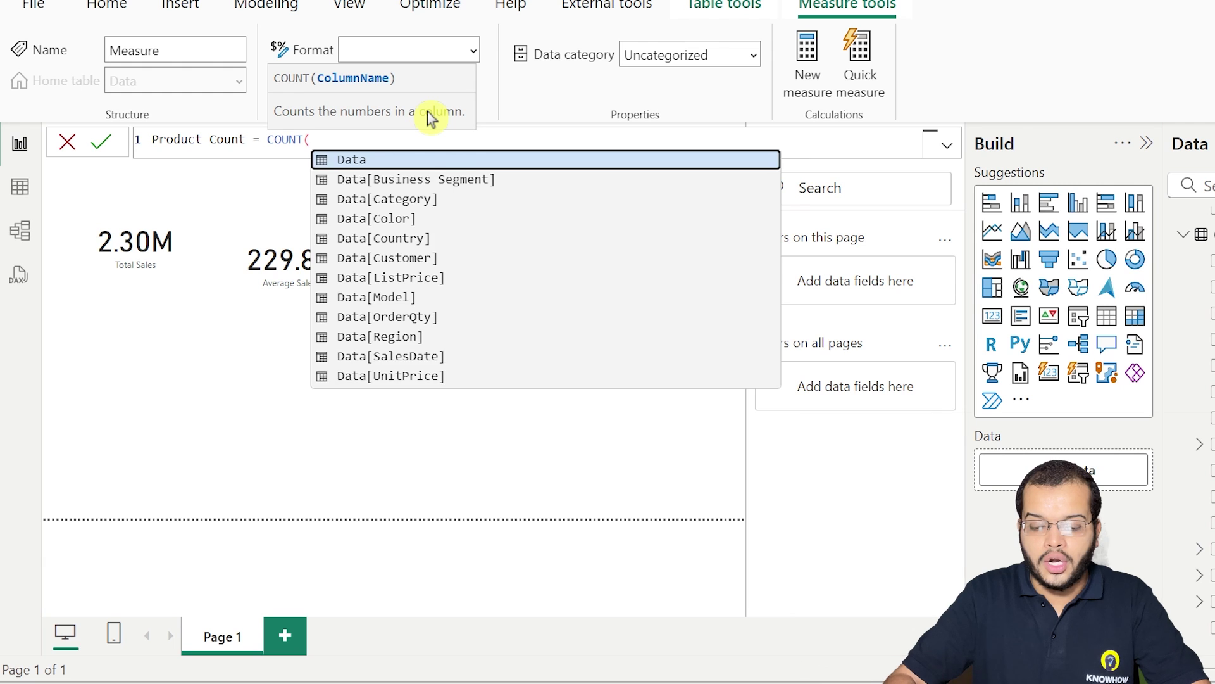
type("PRO")
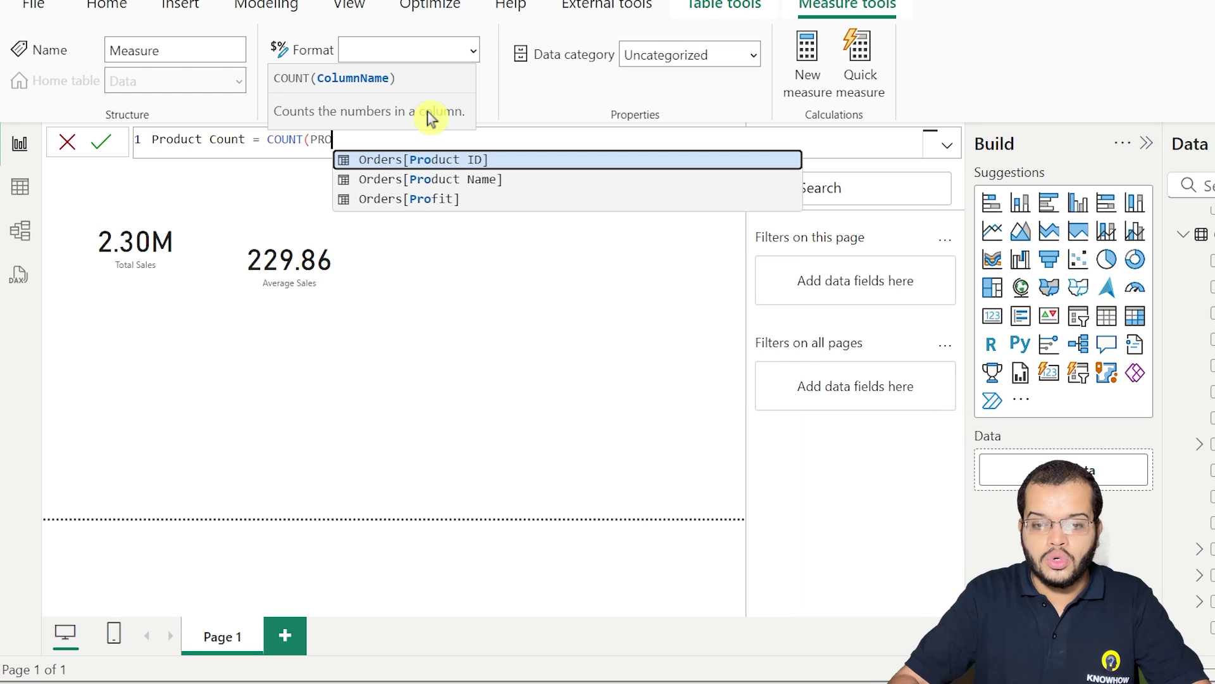
left_click(468, 163)
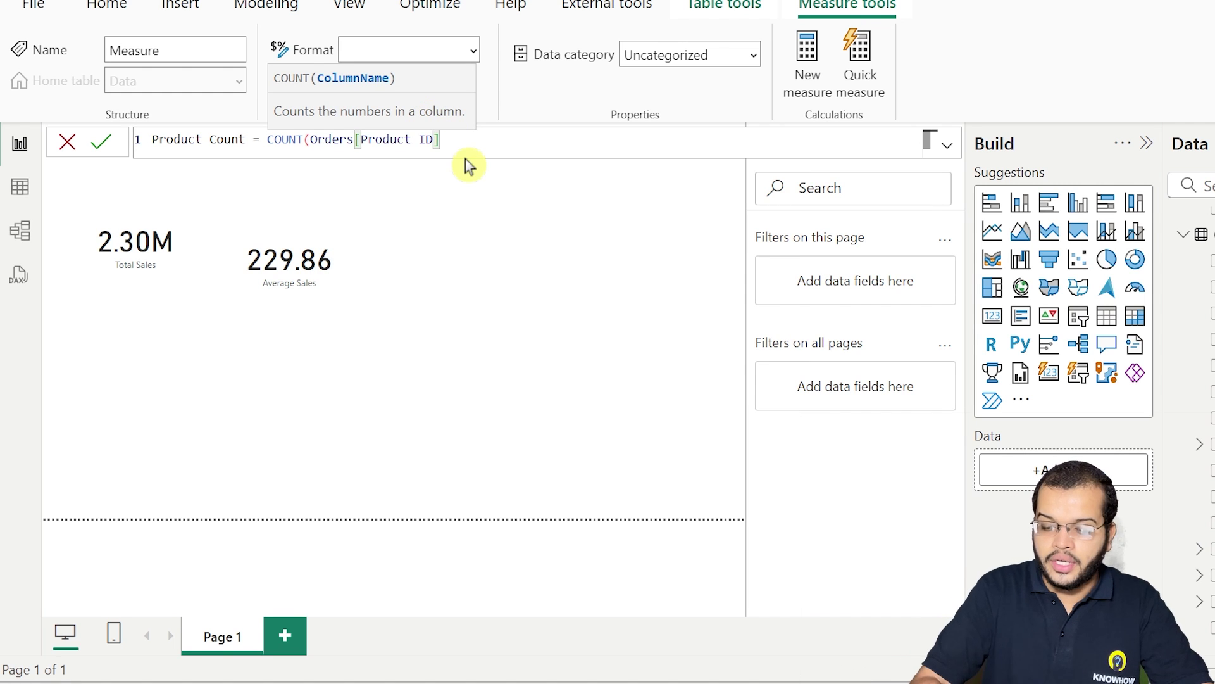
type(")")
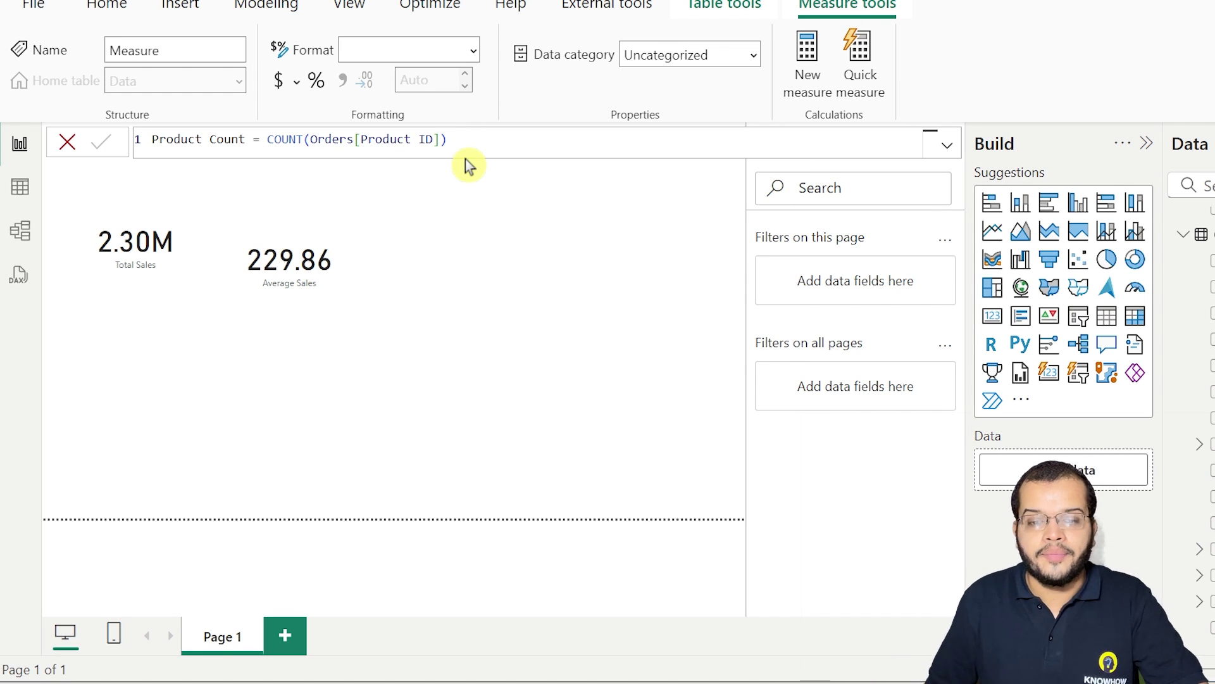
key("Return")
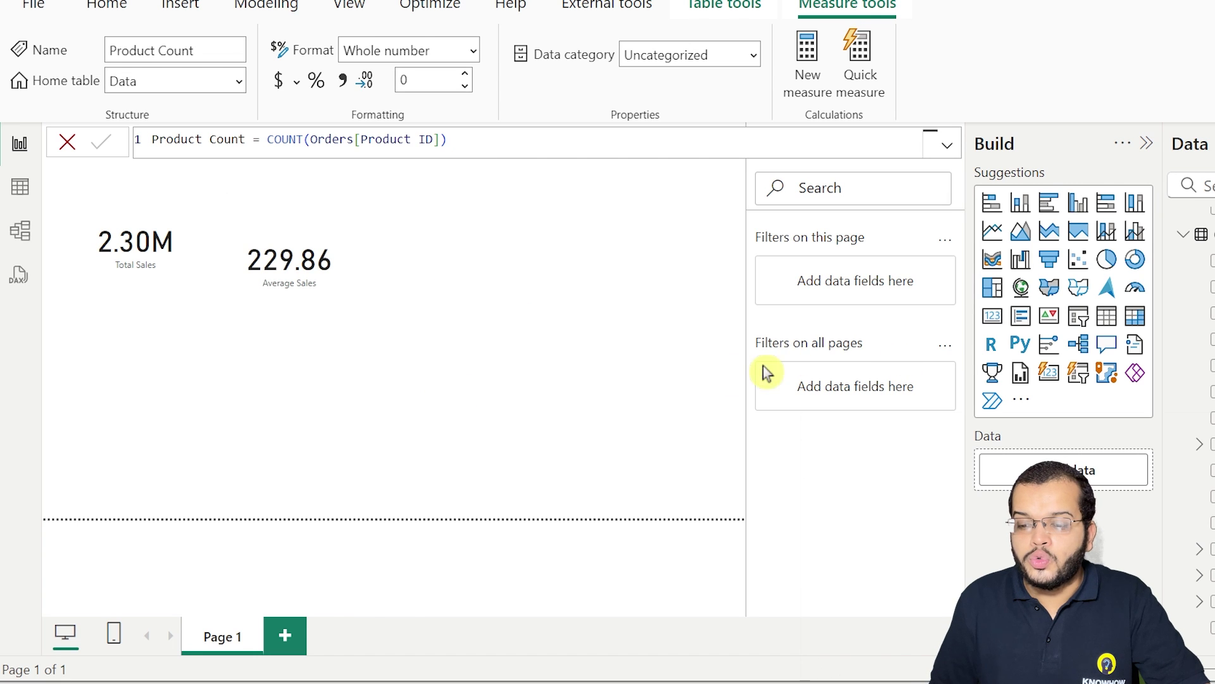
Add a card visual showing the Product Count measure and place it below and slightly right of the Average Sales card
left_click(994, 318)
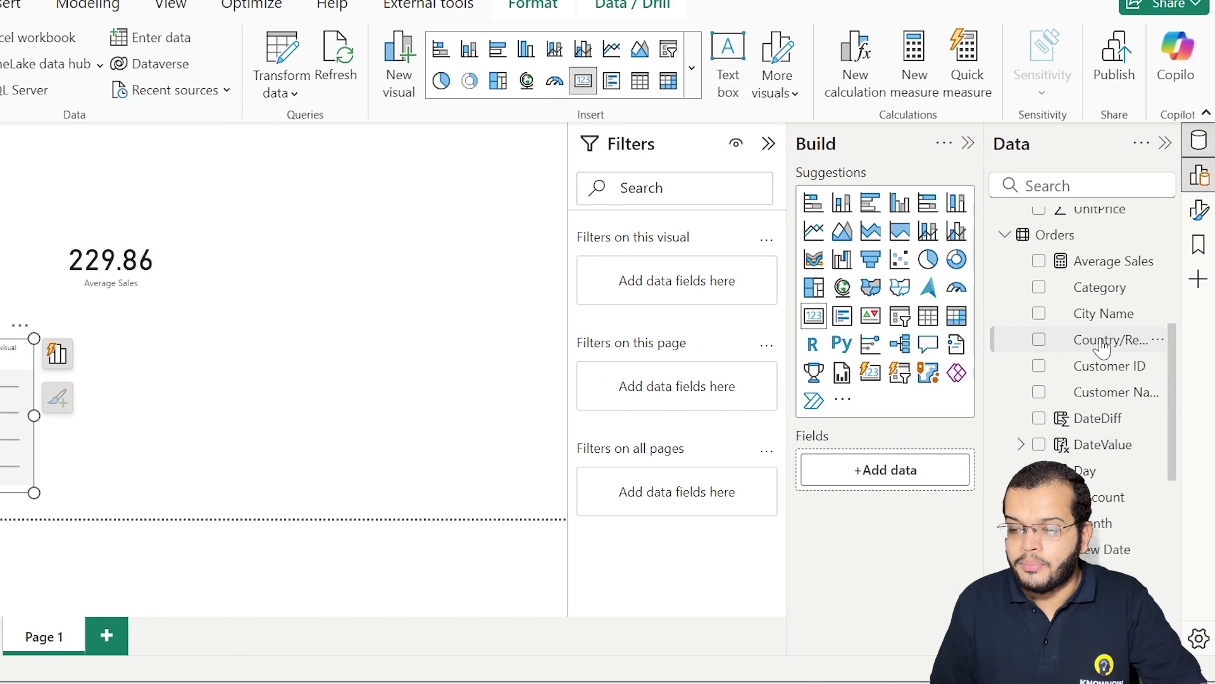
scroll(1103, 347, "down", 8)
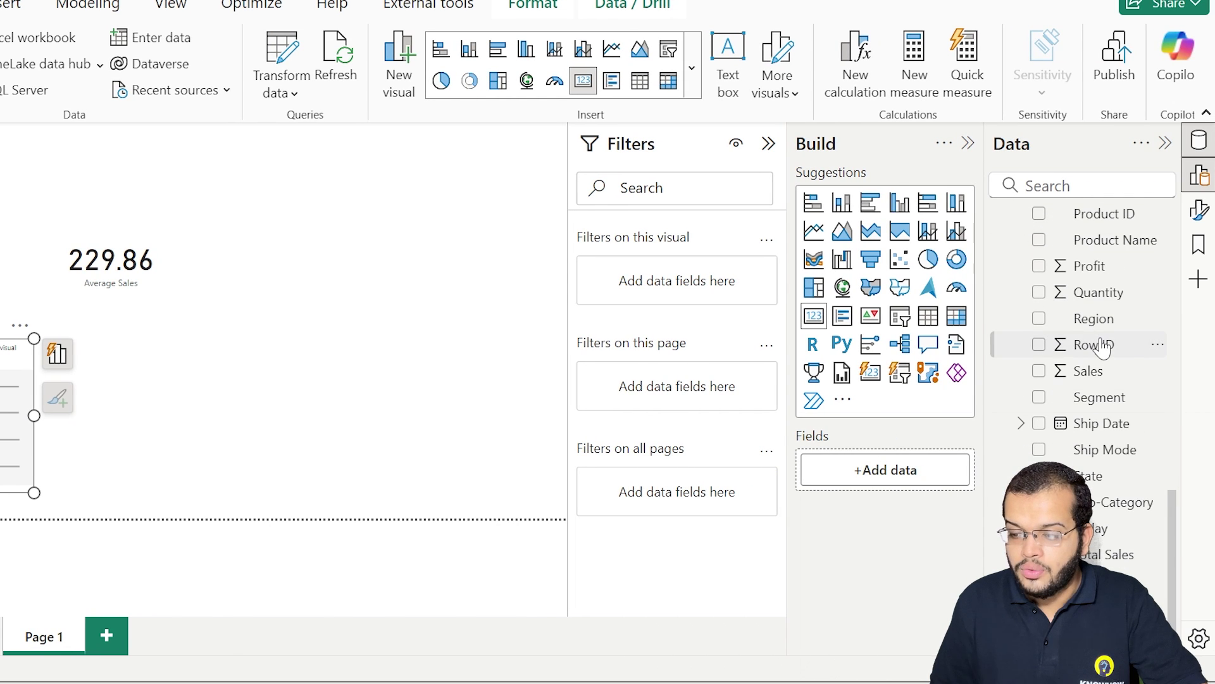
left_click(1069, 185)
type("PROD")
left_click_drag(1127, 248, 911, 473)
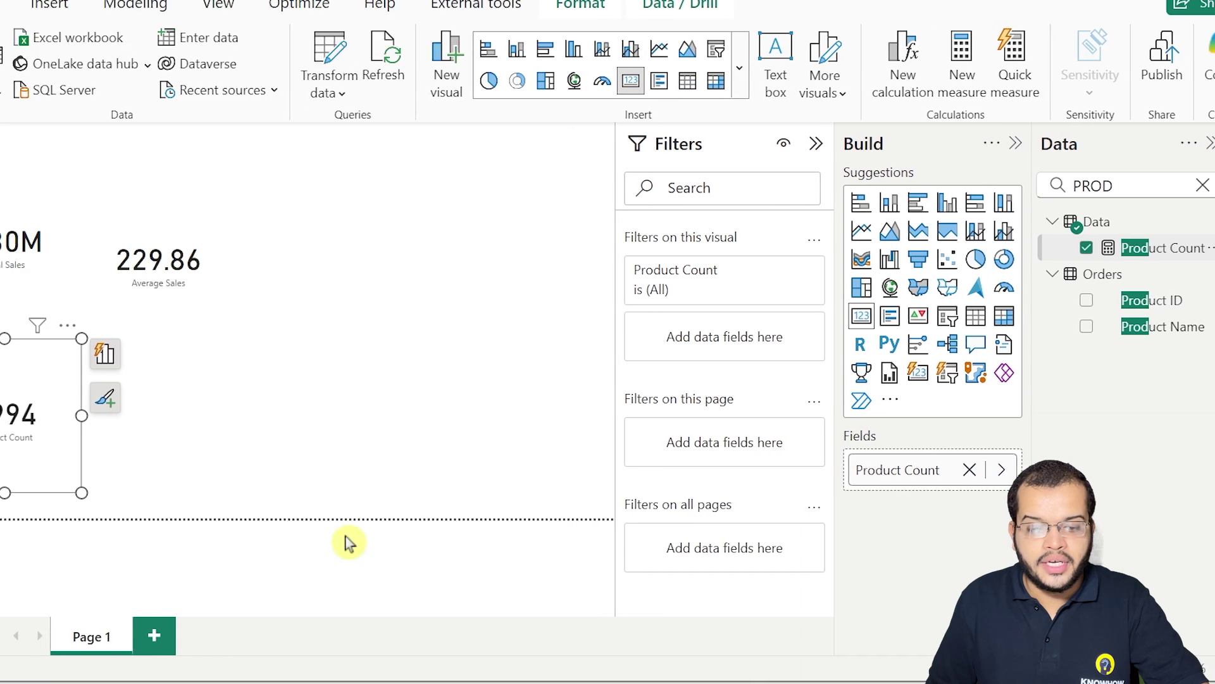
left_click_drag(3, 434, 352, 261)
left_click(625, 397)
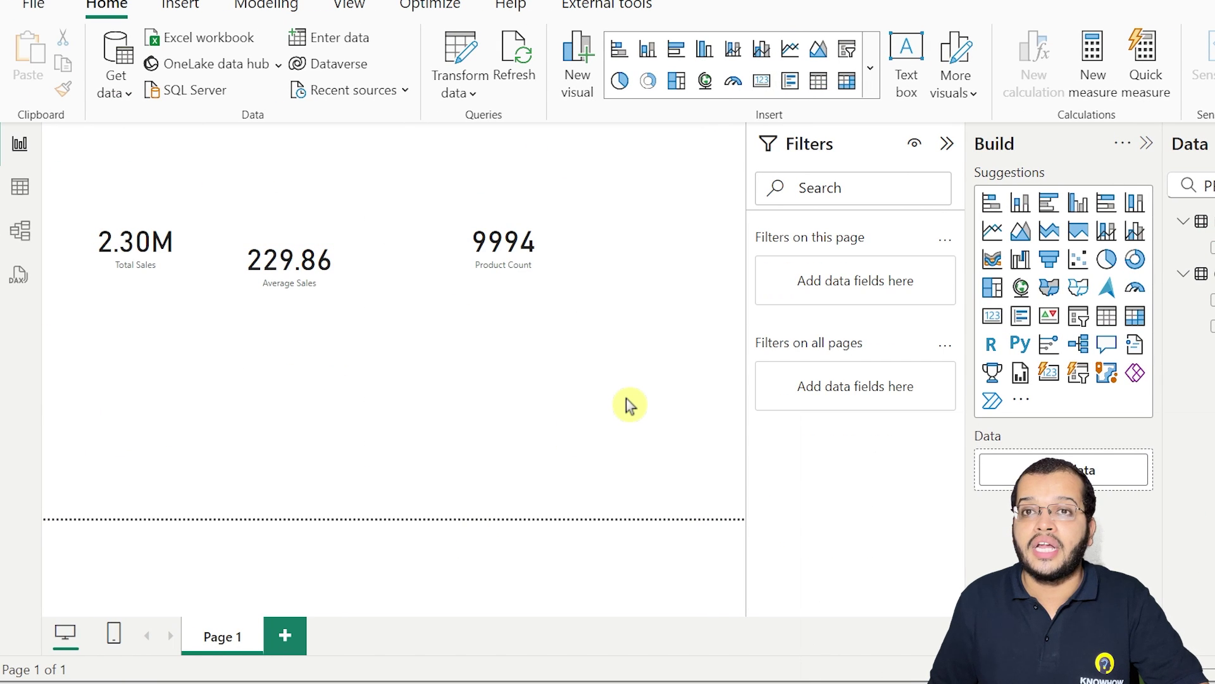
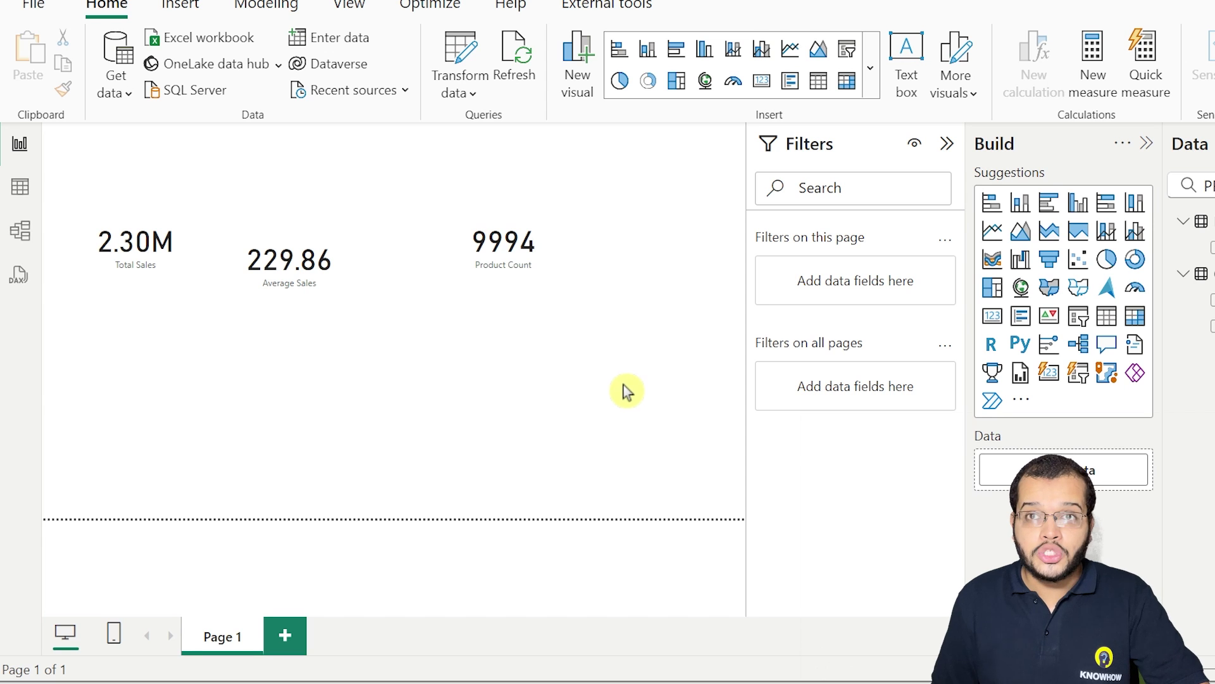
left_click_drag(526, 279, 388, 419)
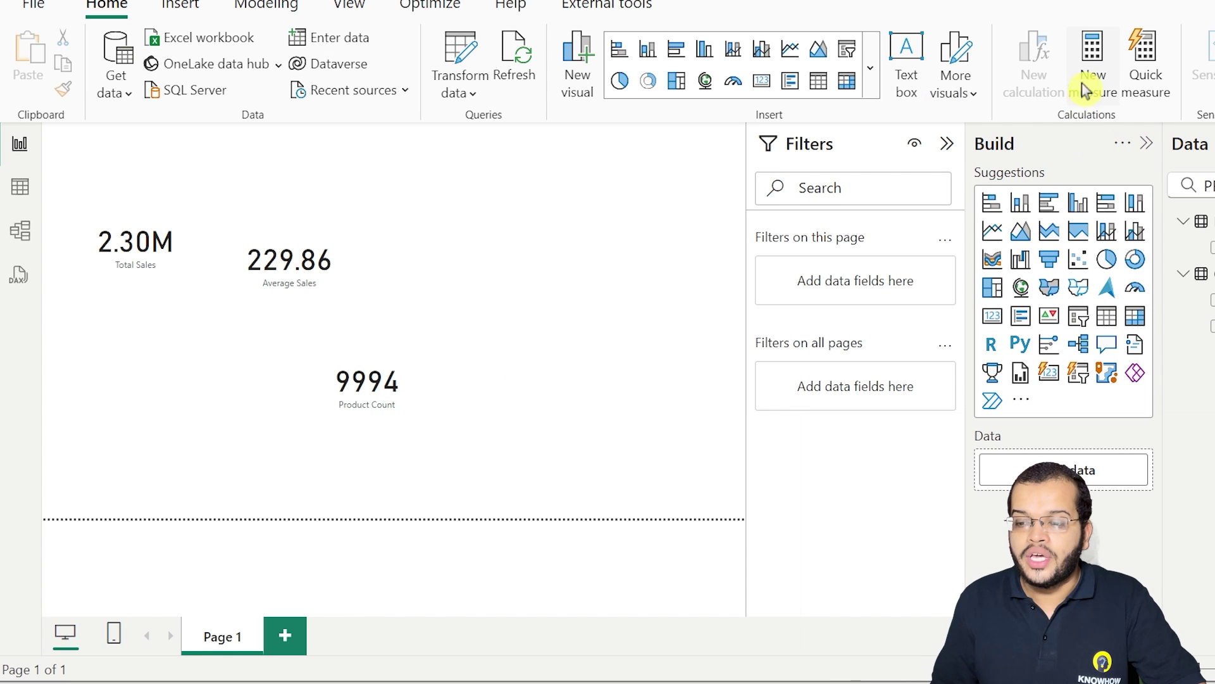
Clear the field search and create a measure in the Orders table defined as DIst Count Products = DISTINCTCOUNT(Orders[Product ID])
key("BackSpace")
key("BackSpace")
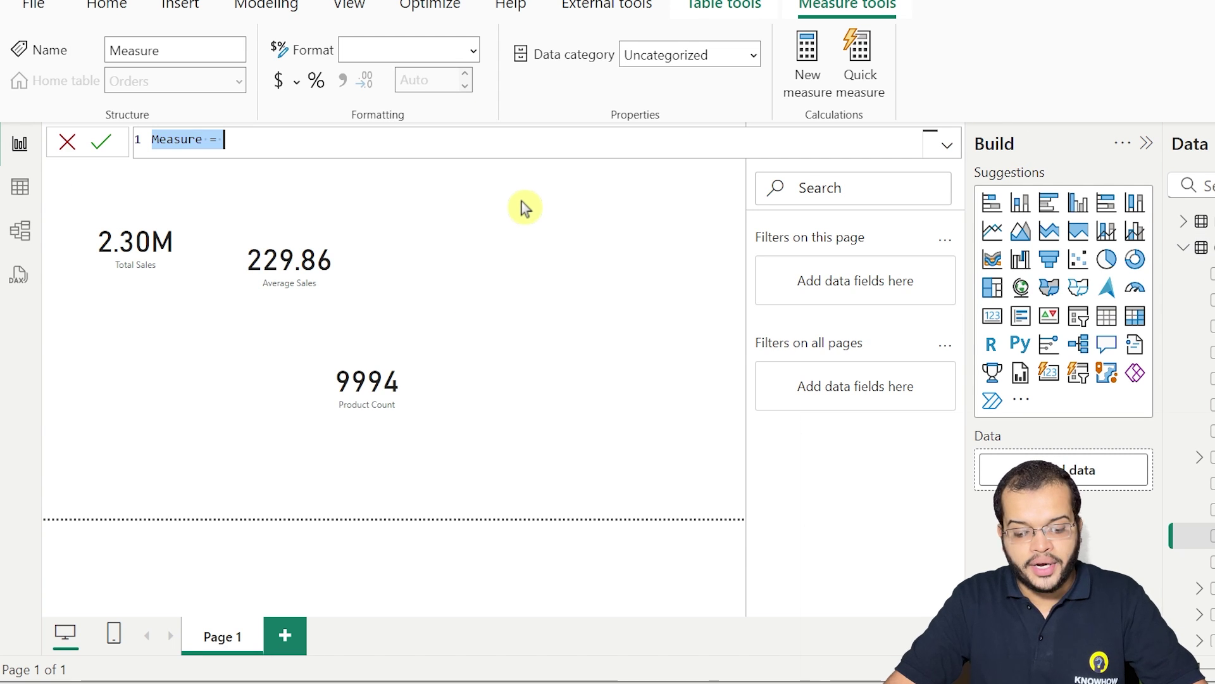
type("DI")
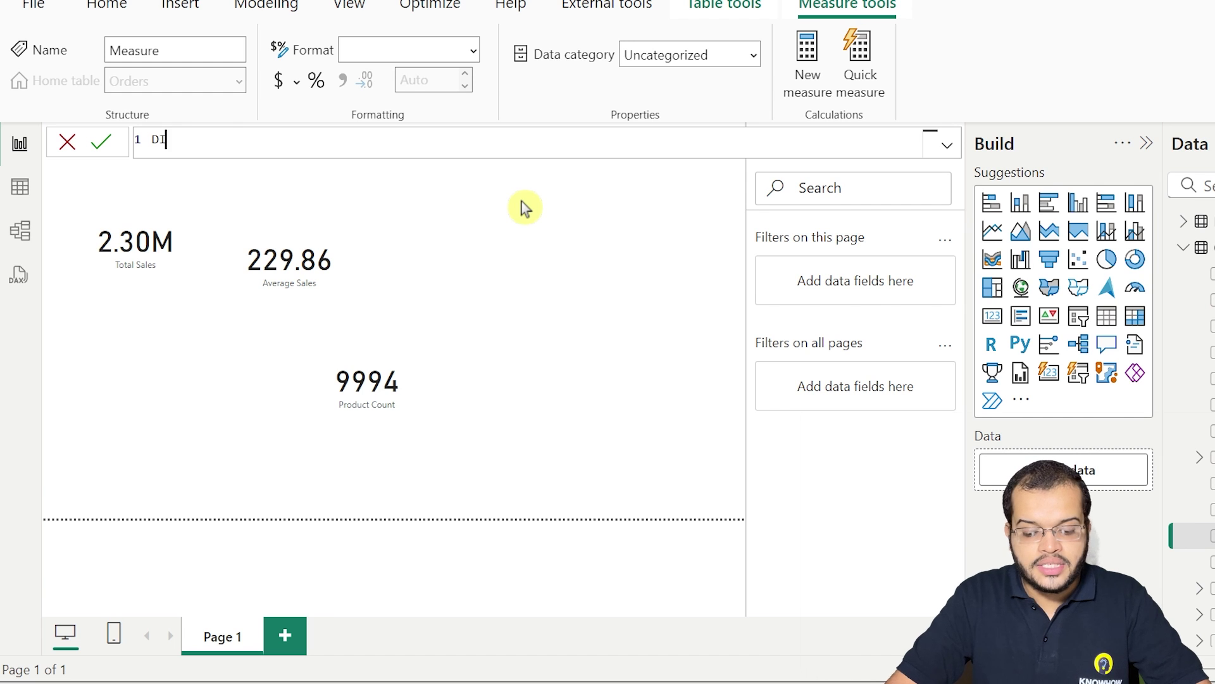
type("st Count ")
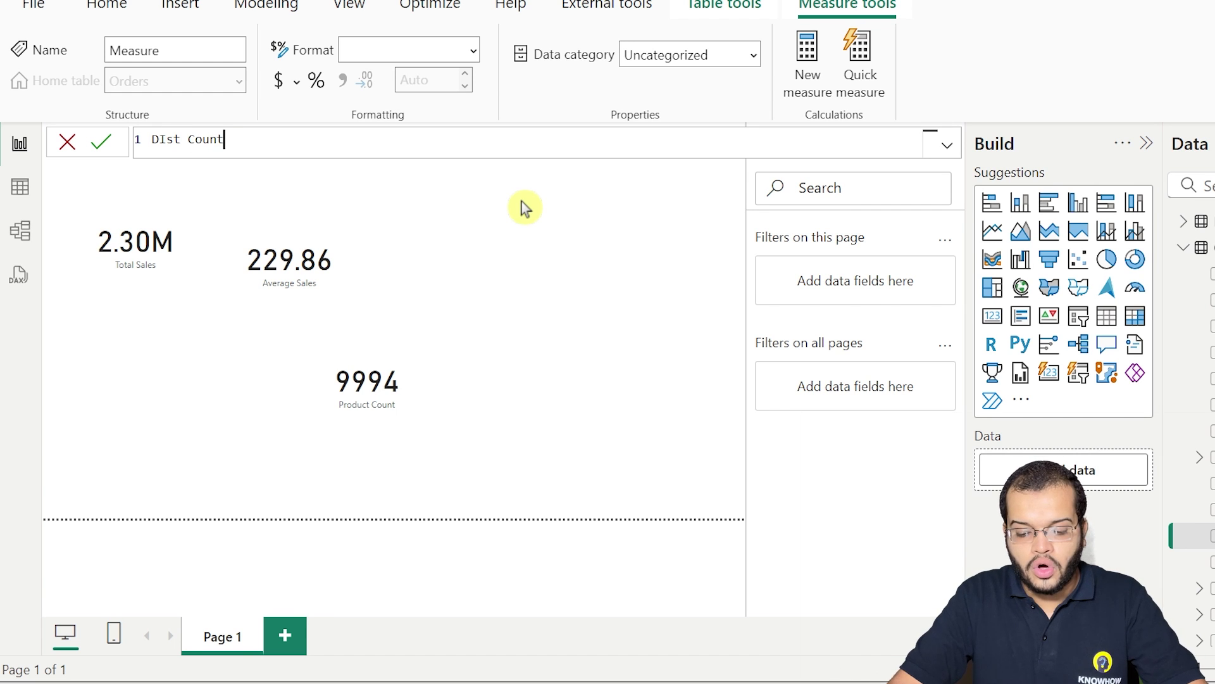
type("Produc")
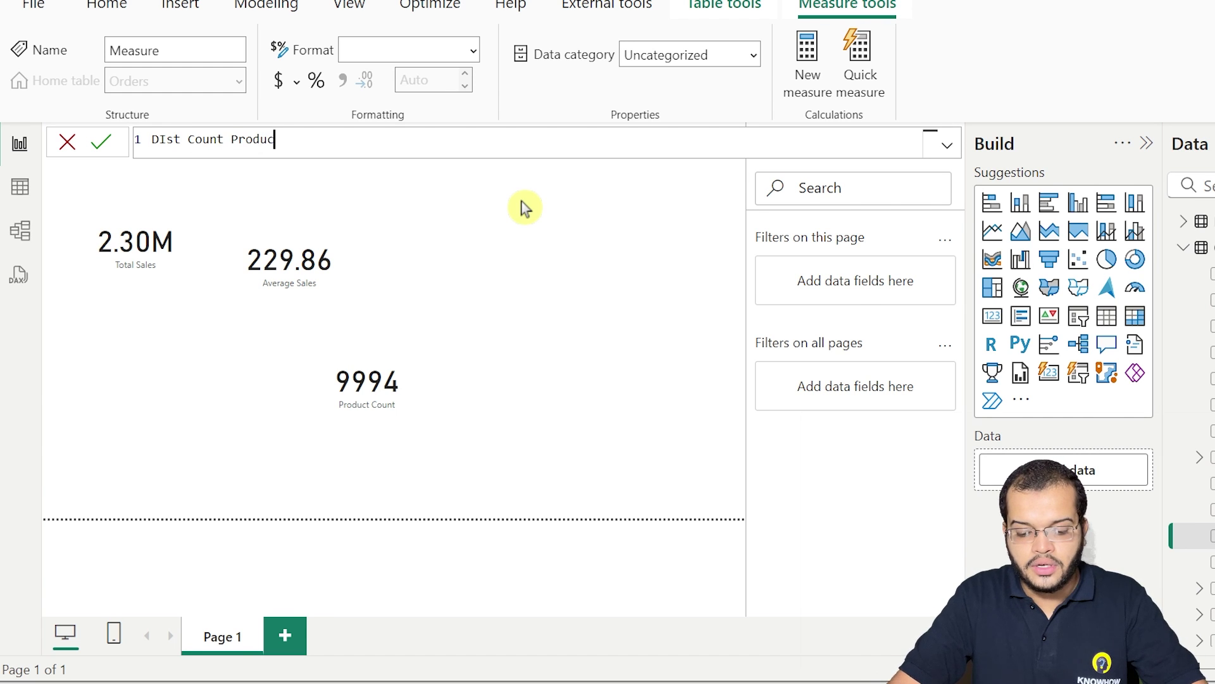
type("ts = ")
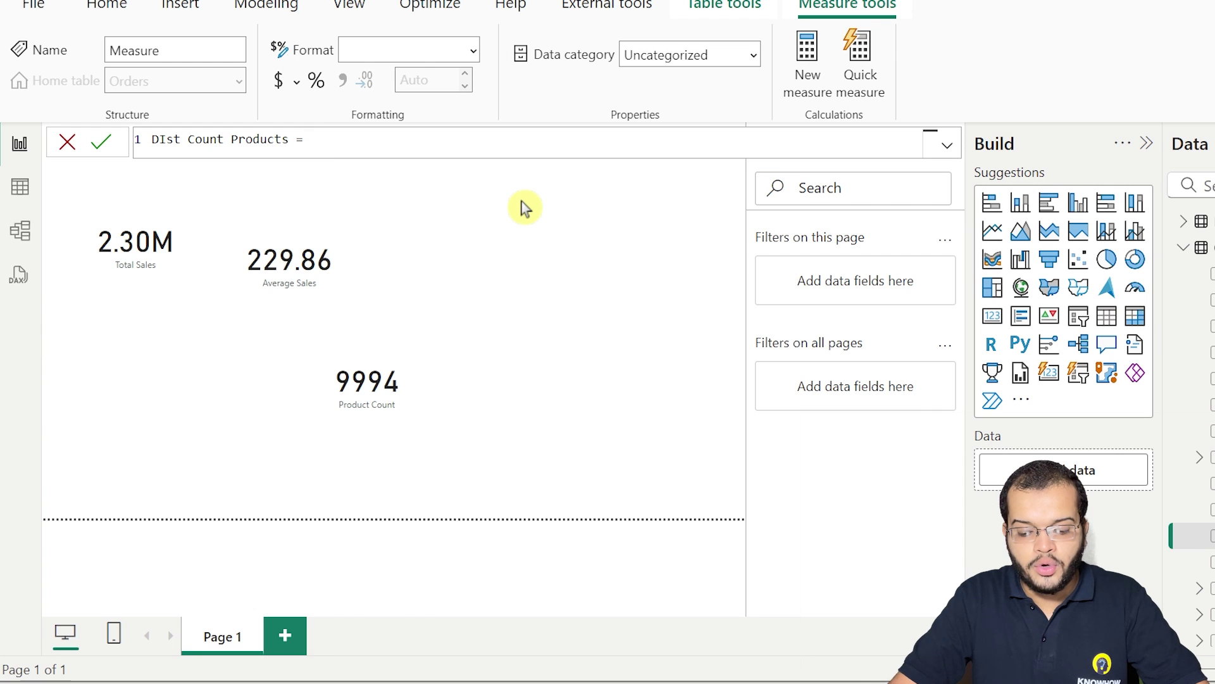
type("DIS")
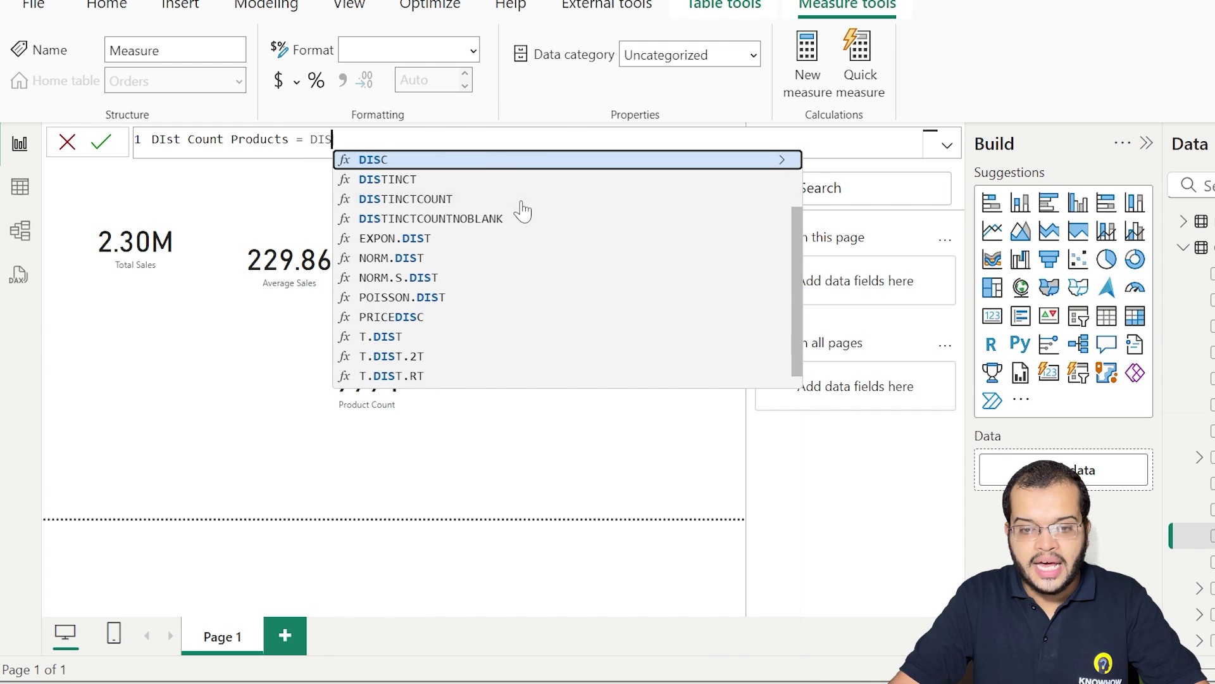
left_click(428, 200)
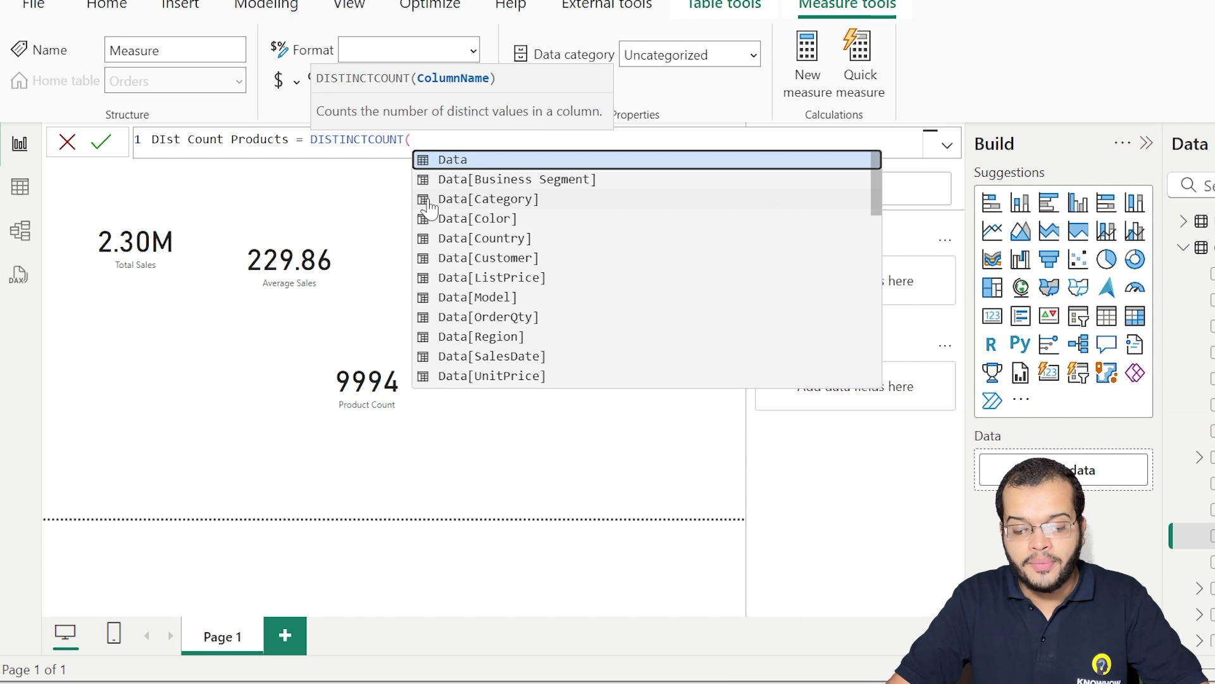
type("PRODUC")
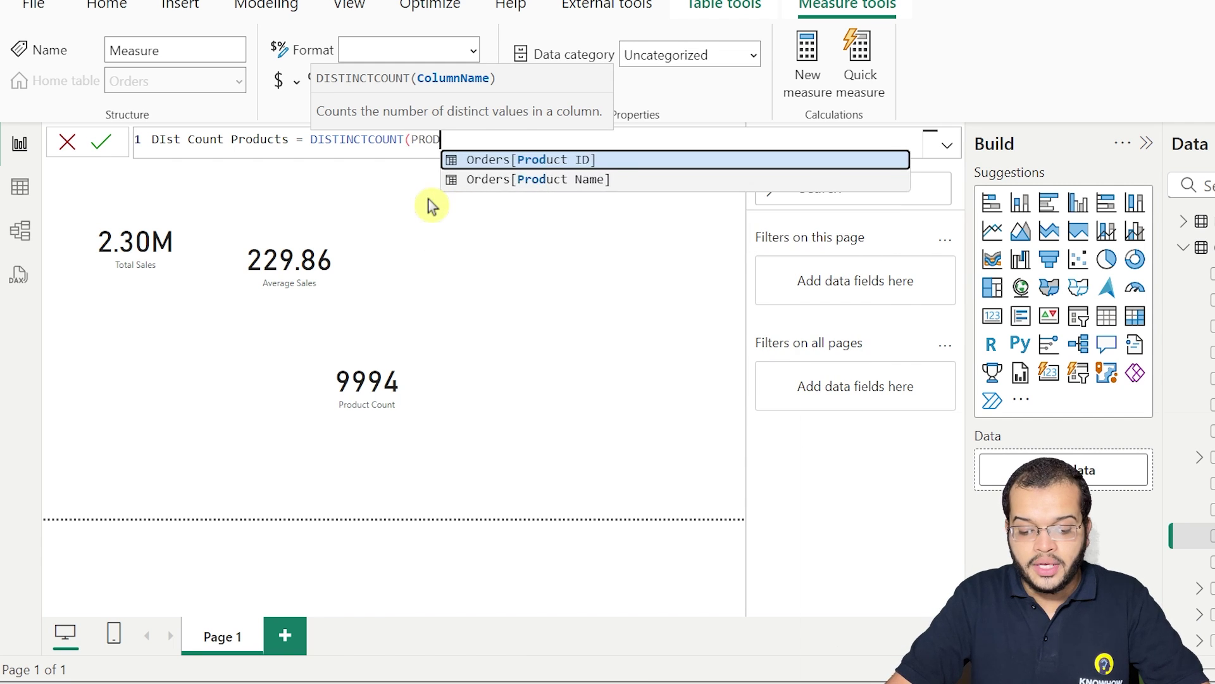
left_click(499, 160)
type(")")
key("Return")
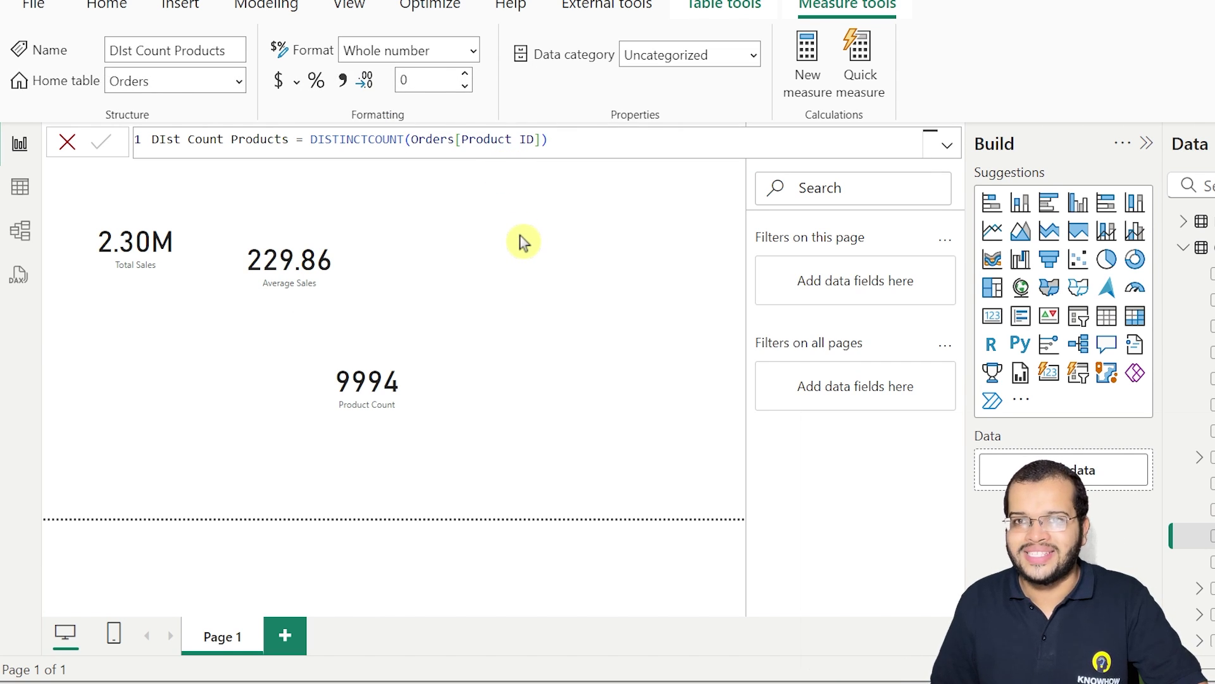
Add a card visual showing the DIst Count Products measure and place it to the right of the Product Count card
left_click(567, 263)
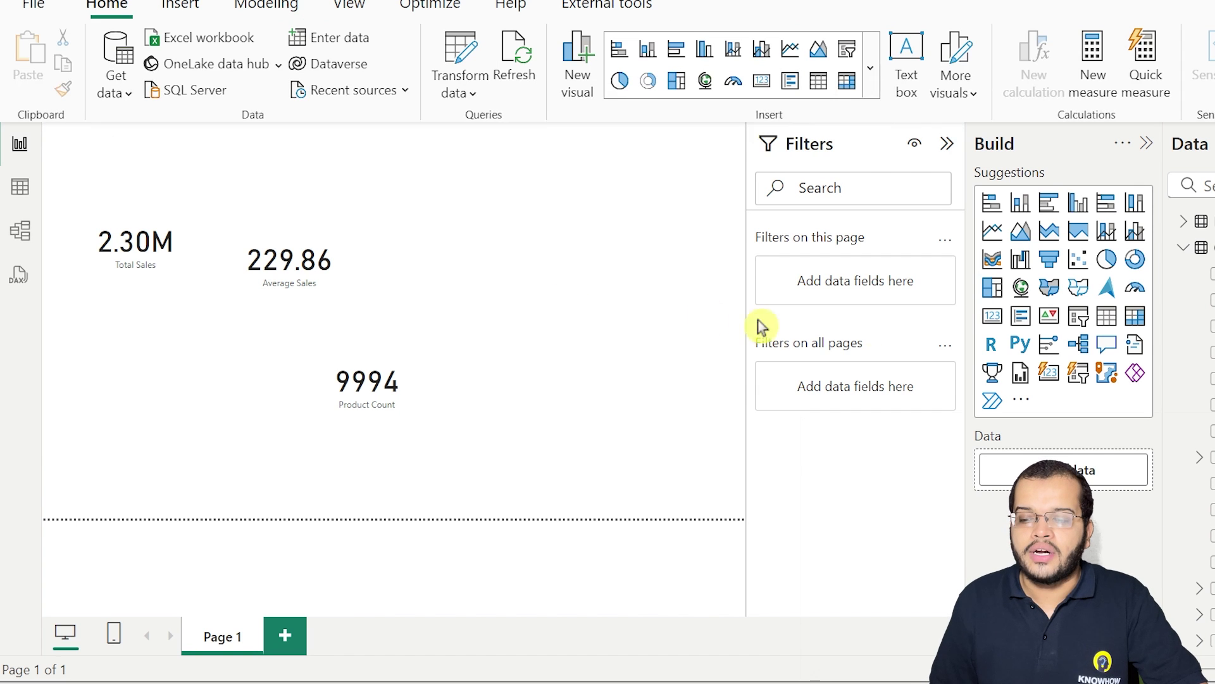
left_click(992, 317)
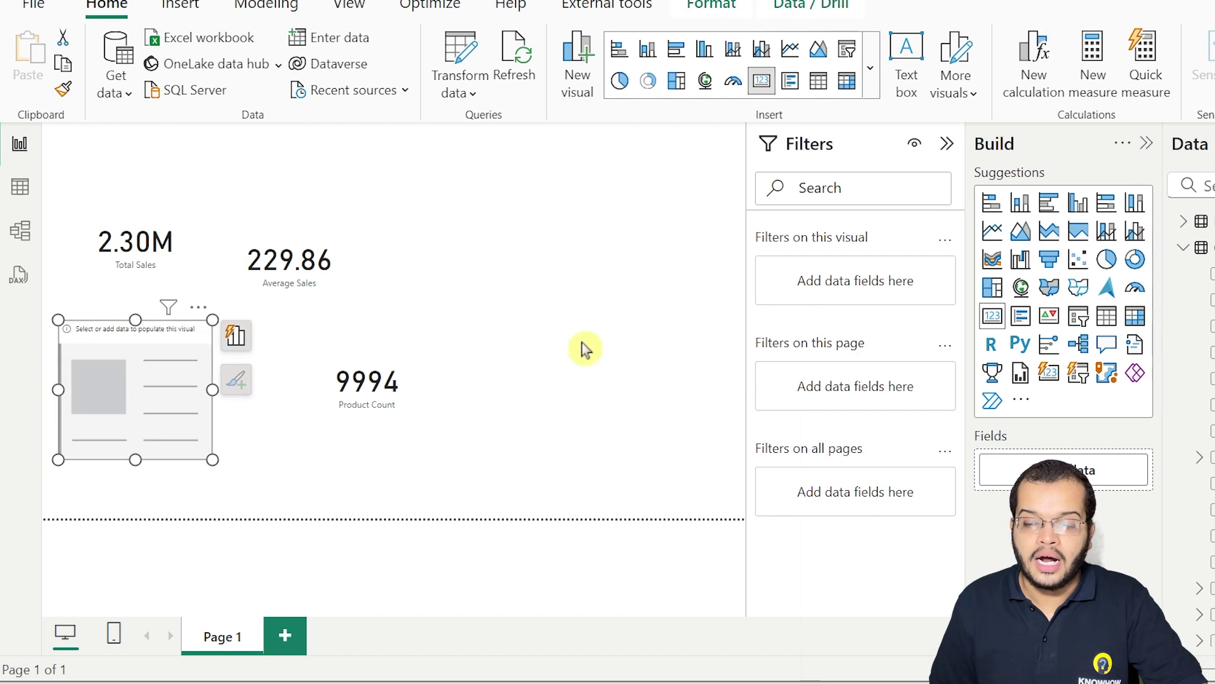
scroll(1206, 345, "down", 5)
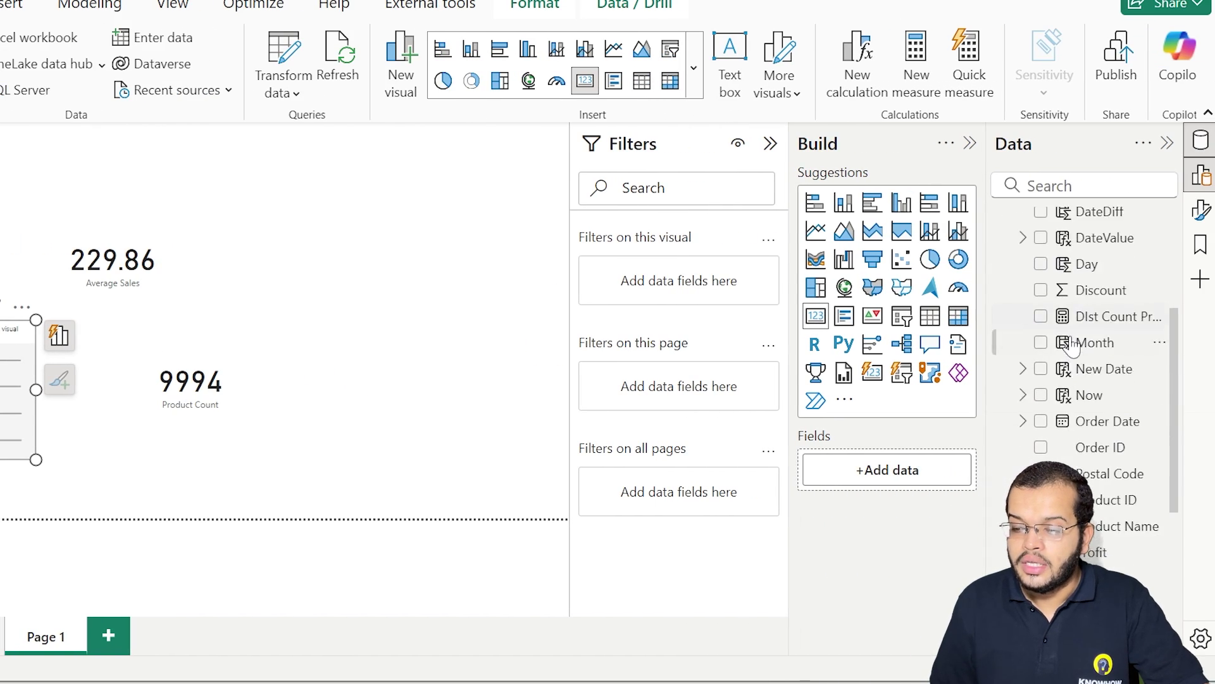
scroll(1071, 344, "up", 5)
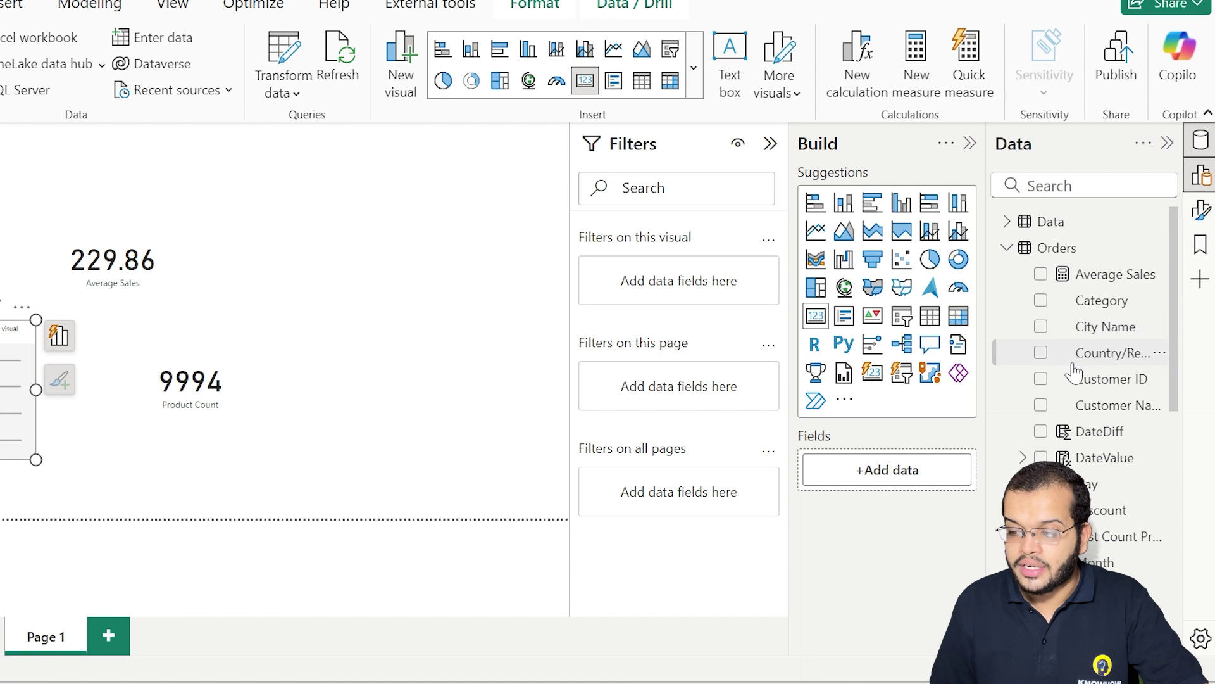
left_click_drag(1106, 540, 886, 469)
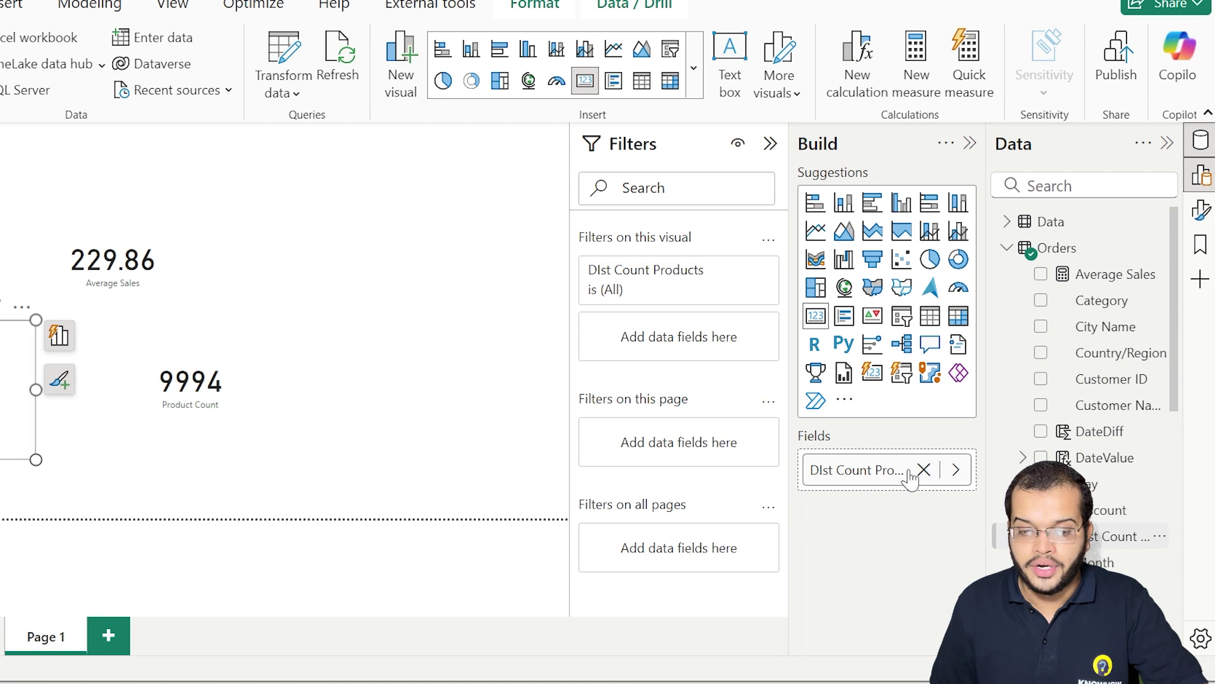
left_click_drag(6, 412, 293, 399)
left_click(448, 332)
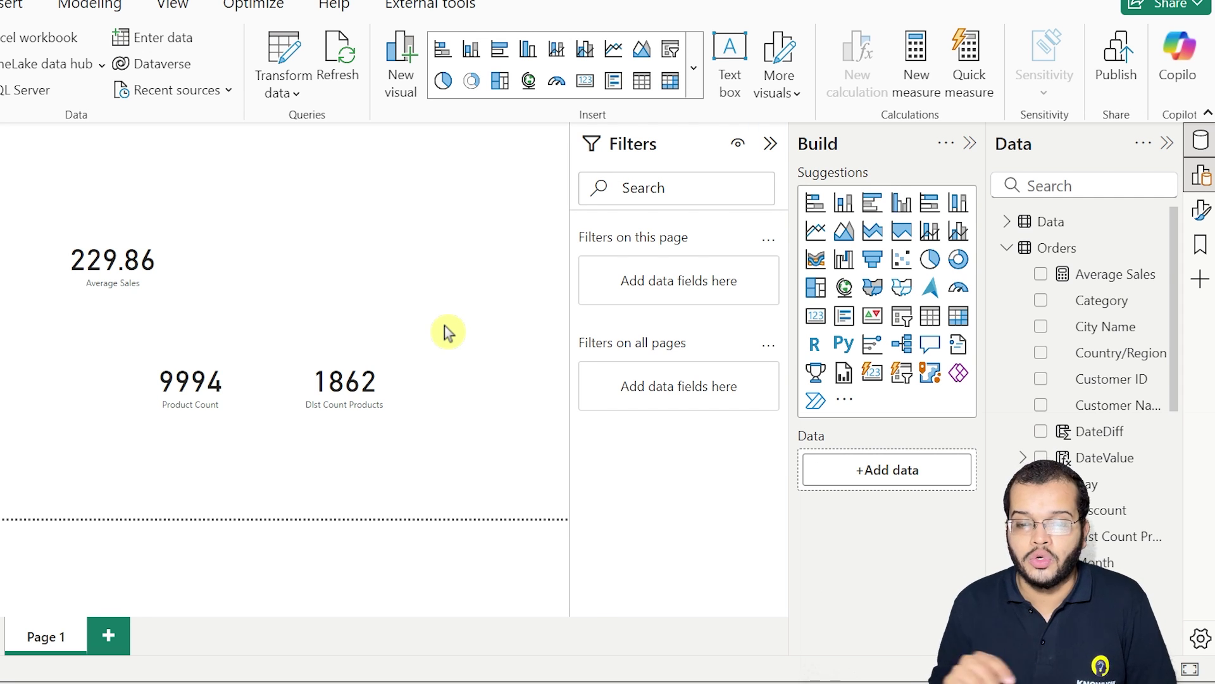
Create a new measure in the Orders table and enter its formula as far as MINX = MINX(Orders,Orders[Sales]
left_click(1041, 247)
left_click(259, 74)
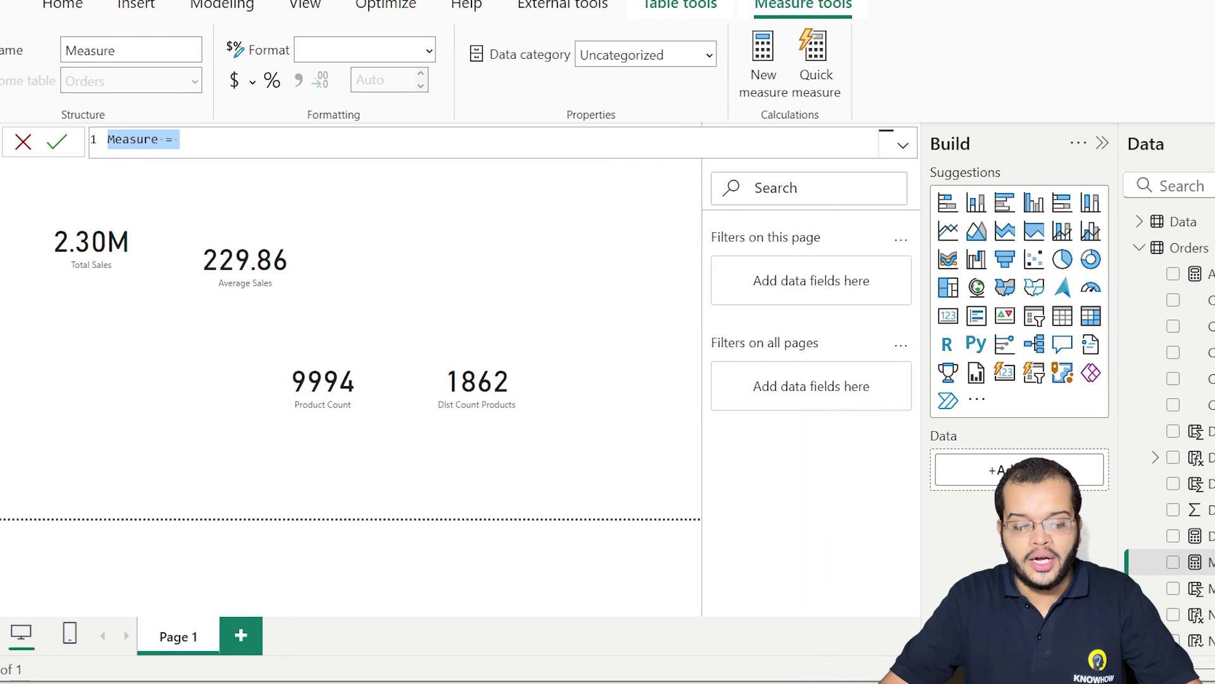
type("MINX = MINX")
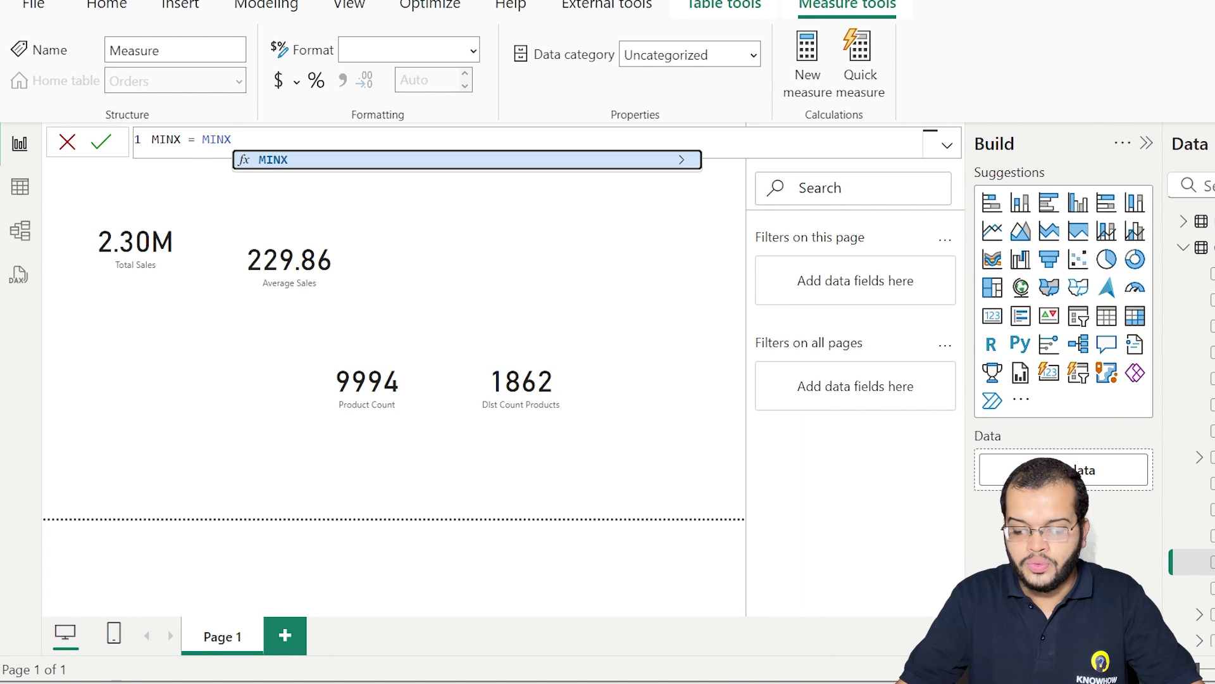
type("(")
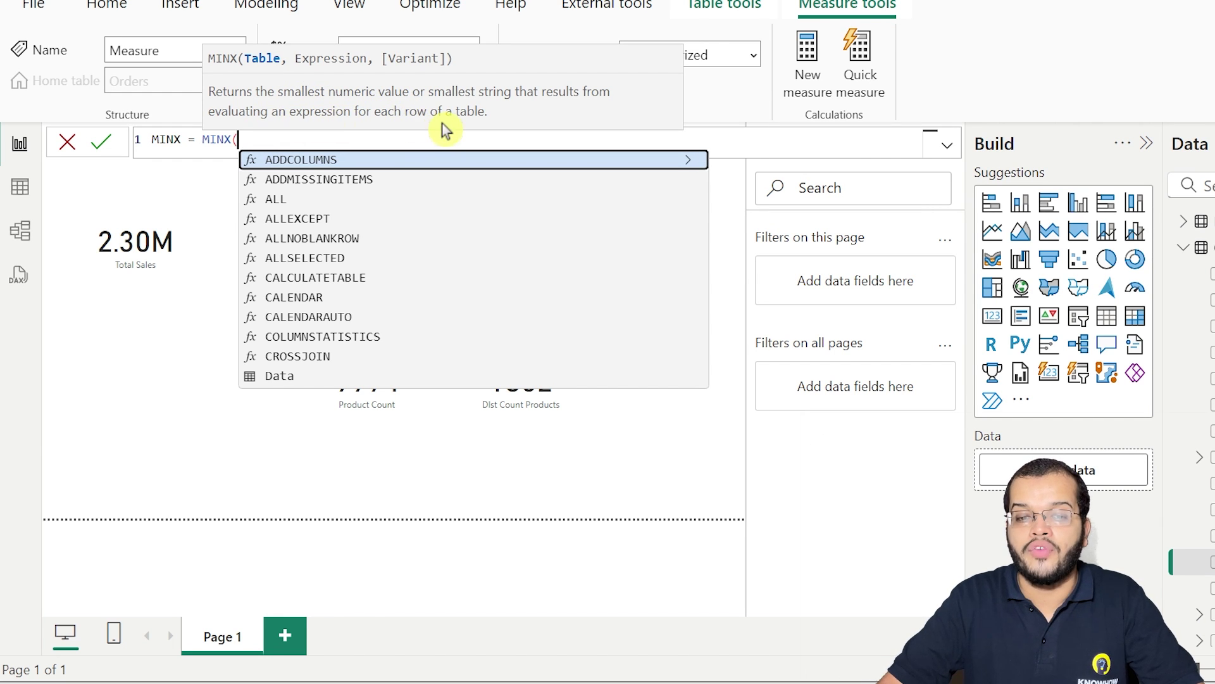
type("ORDE")
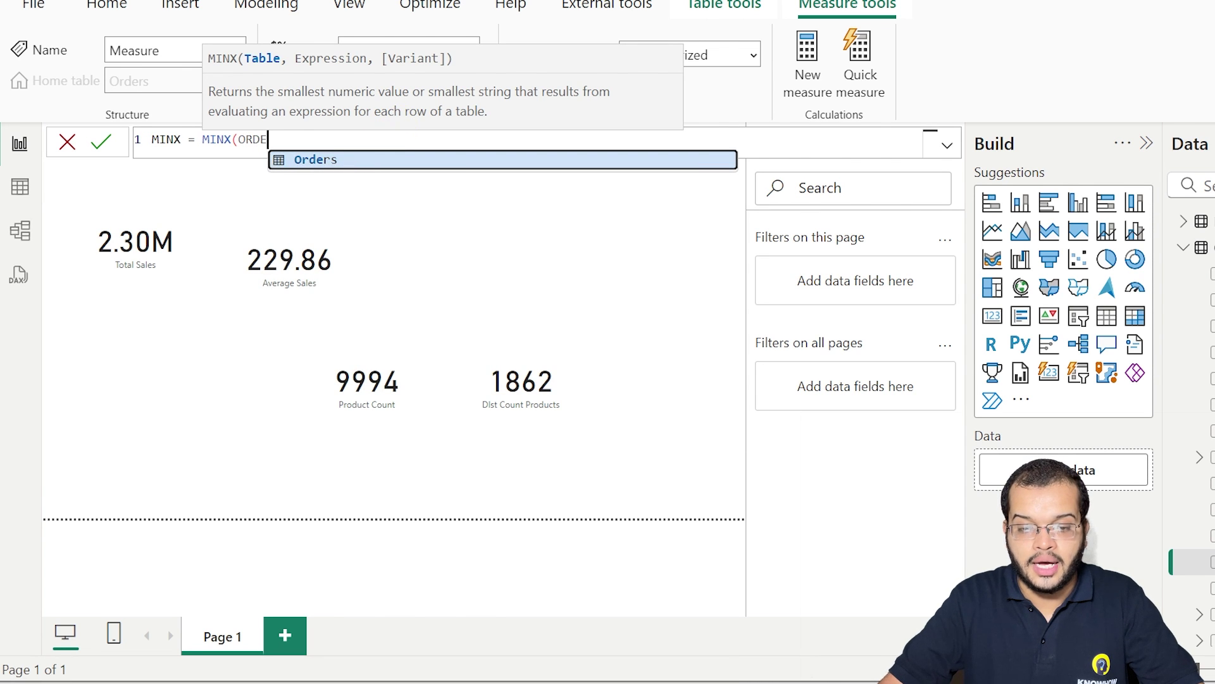
left_click(345, 163)
type(",")
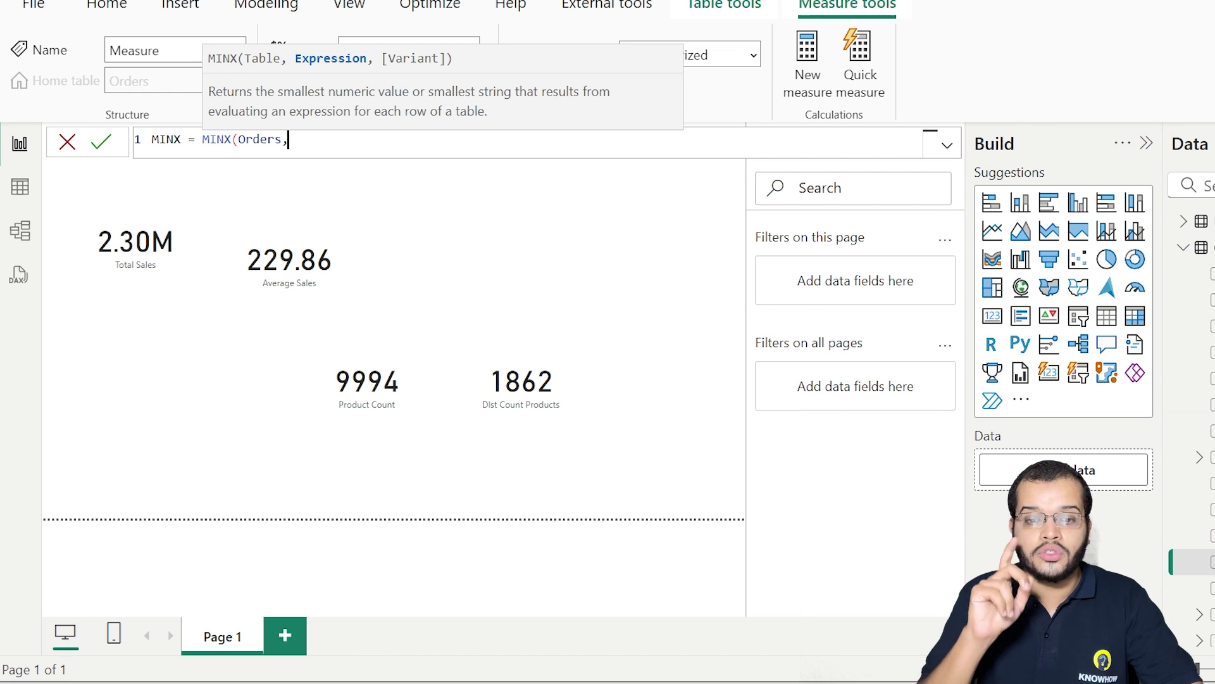
type("SALES")
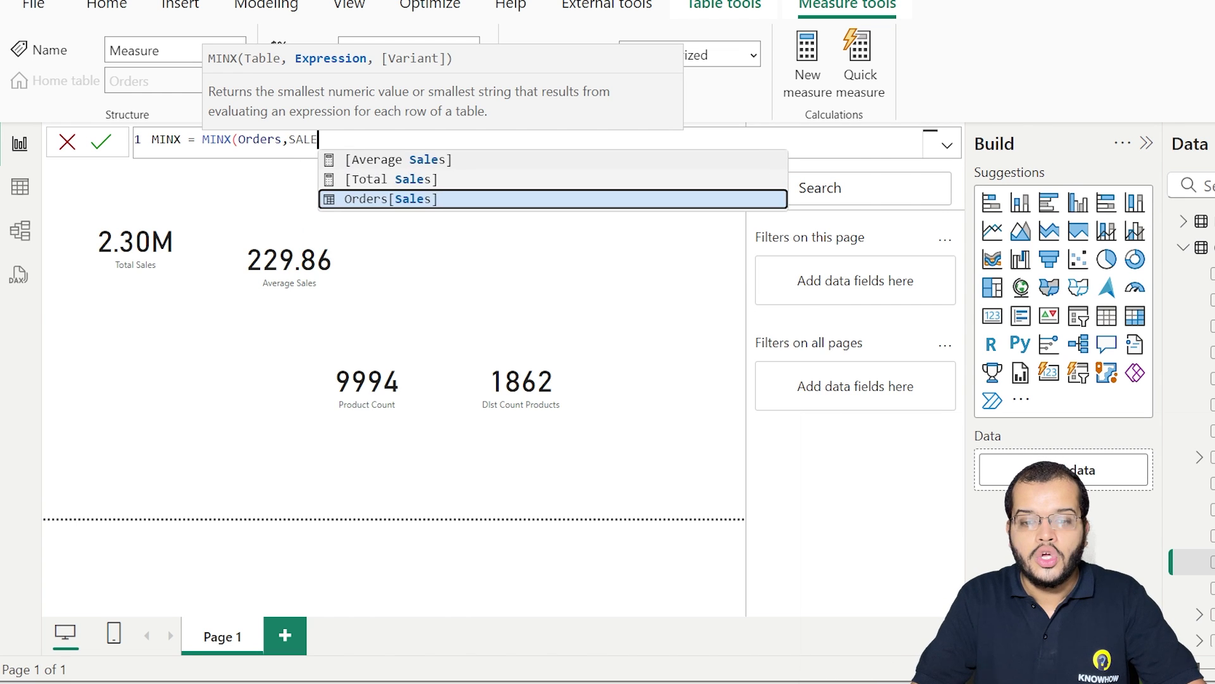
left_click(401, 200)
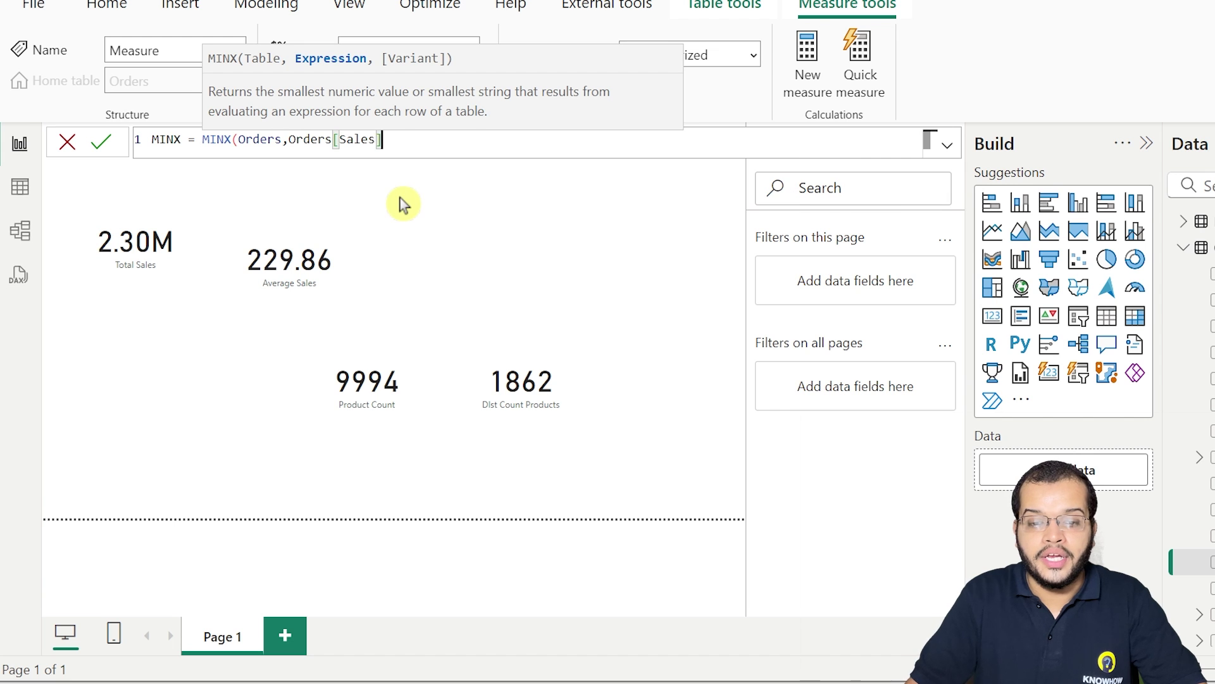
Extend the MINX expression to multiply by Orders[Quantity] and close the function's parenthesis
type("*")
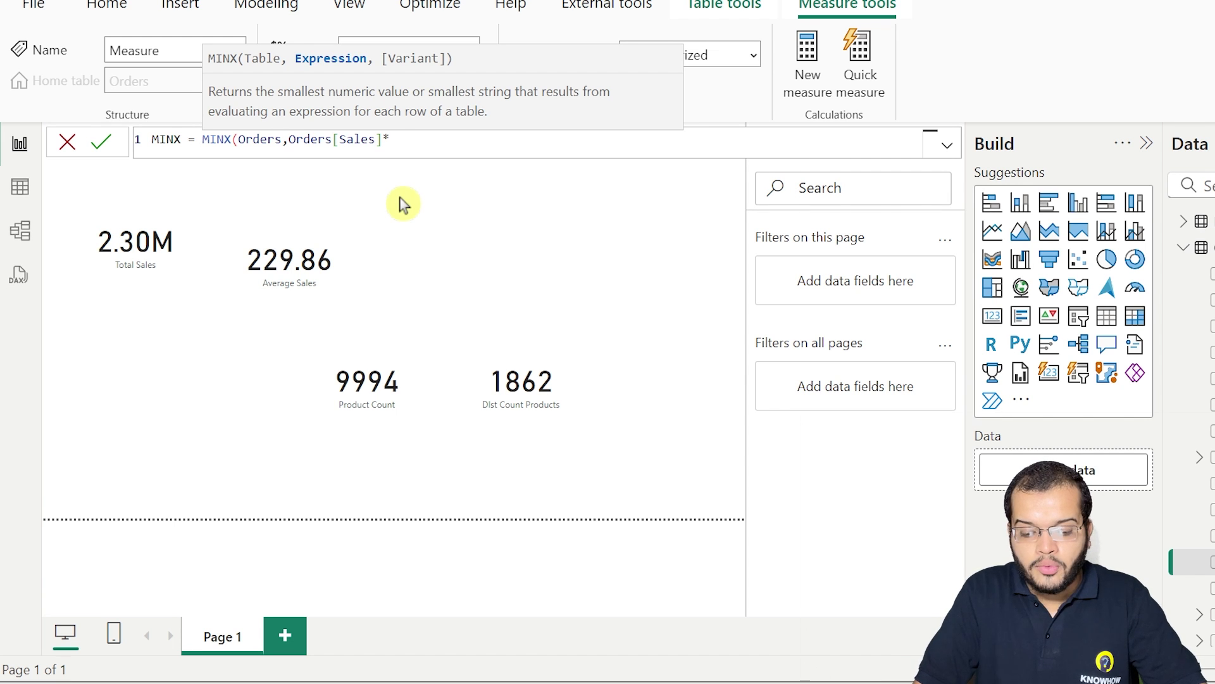
type("ORDE")
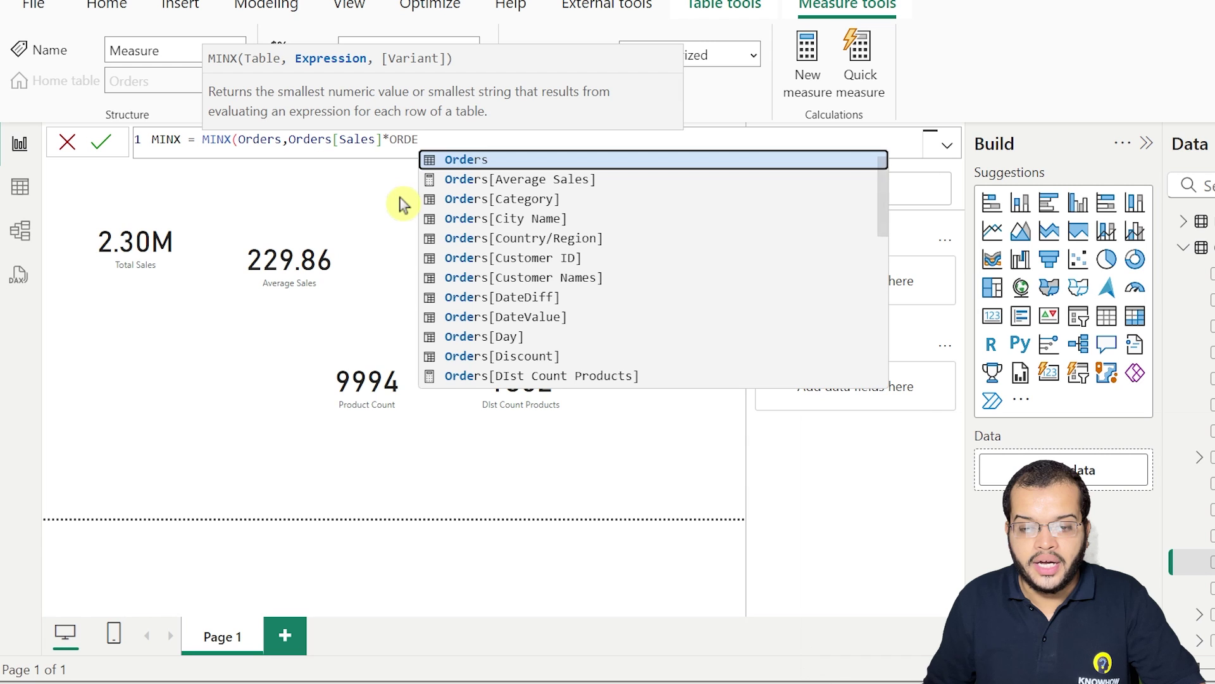
scroll(569, 233, "down", 4)
scroll(572, 234, "down", 1)
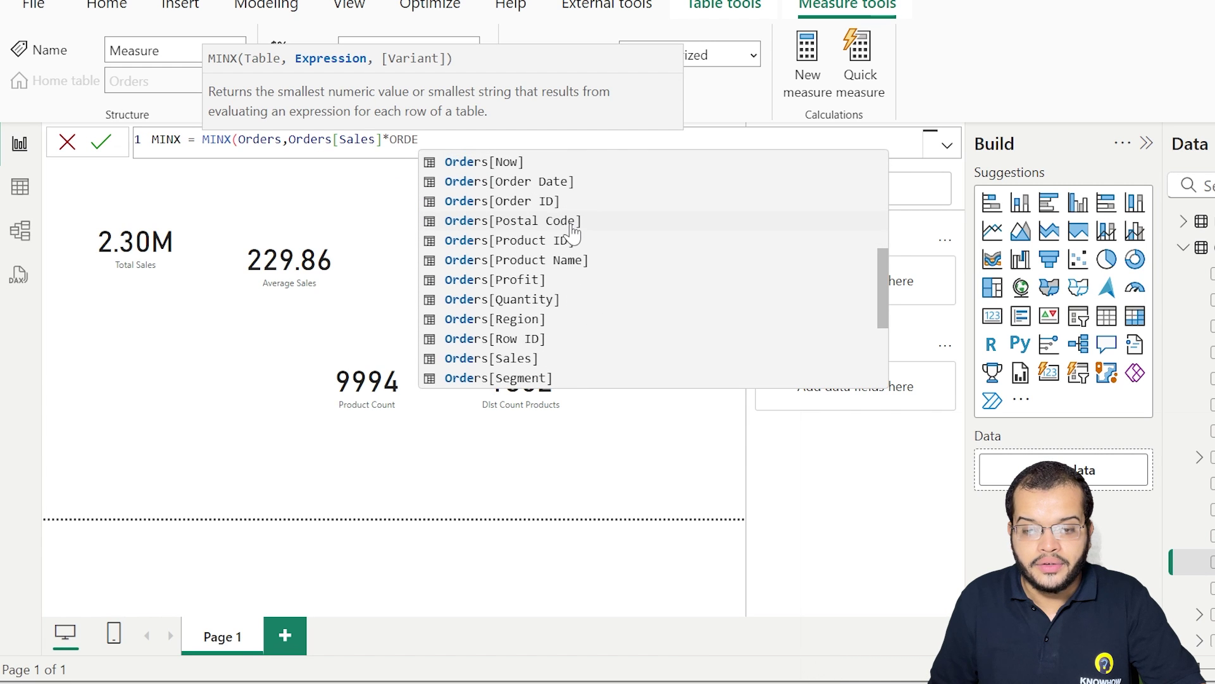
left_click(543, 297)
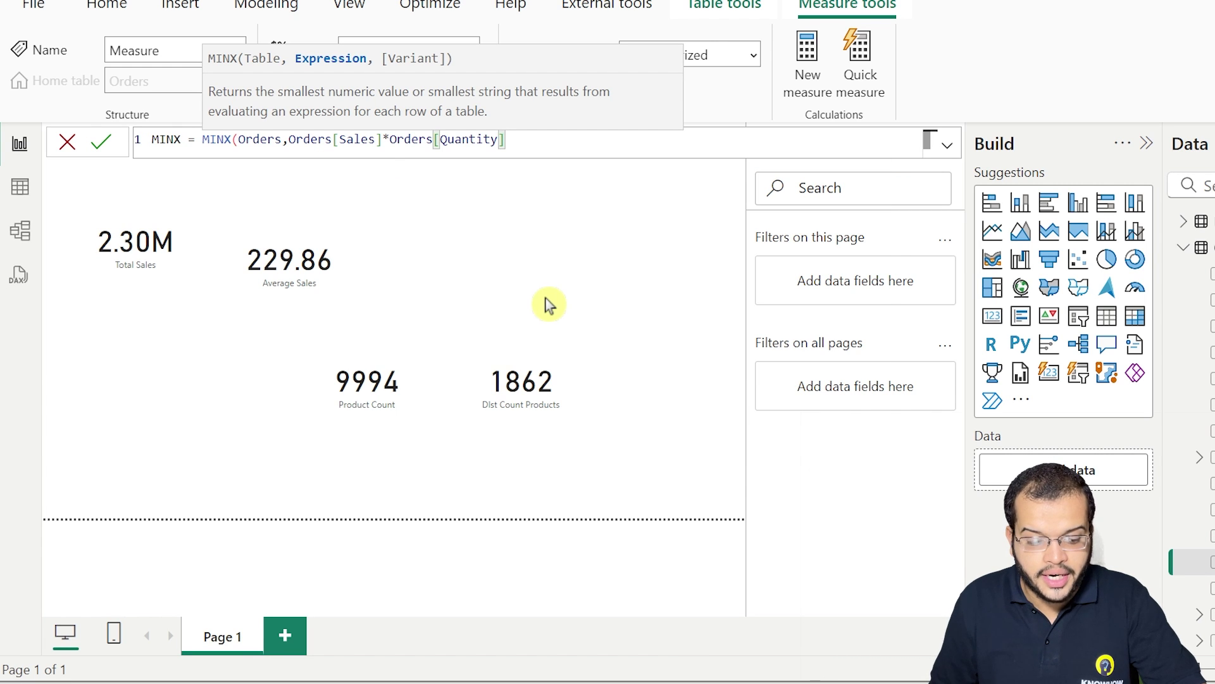
type(")")
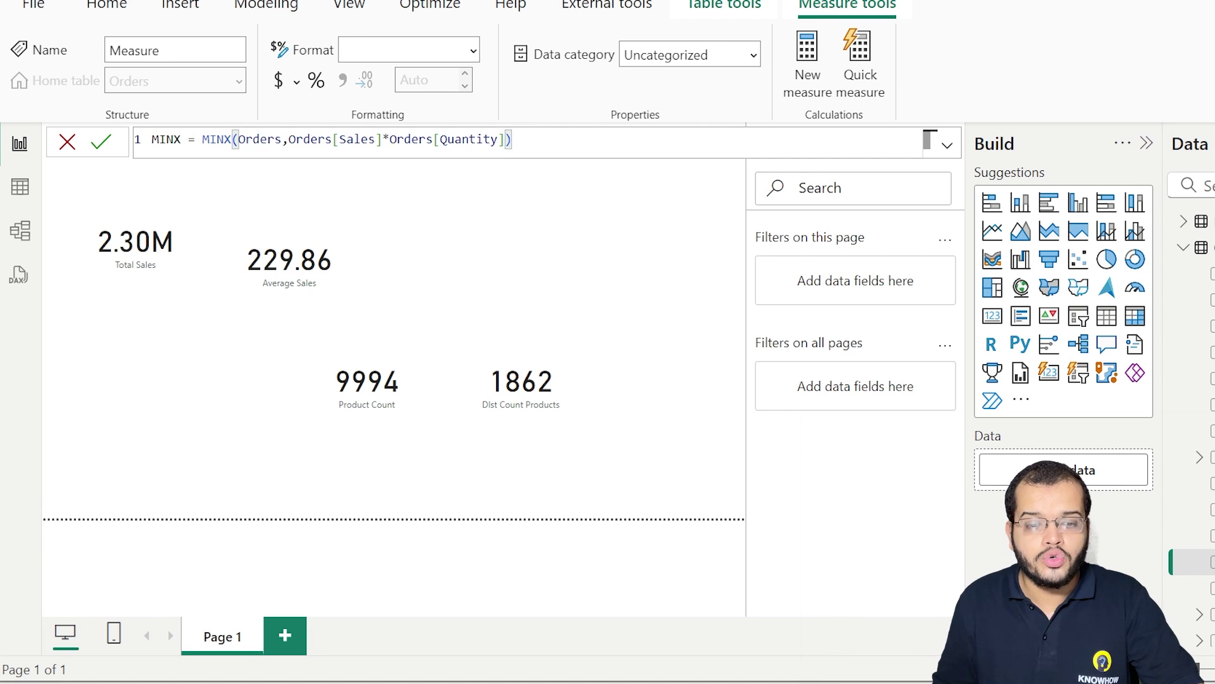
Try to wrap the arguments of the MINX formula in a FILTER function
left_click(238, 140)
type("FILTER")
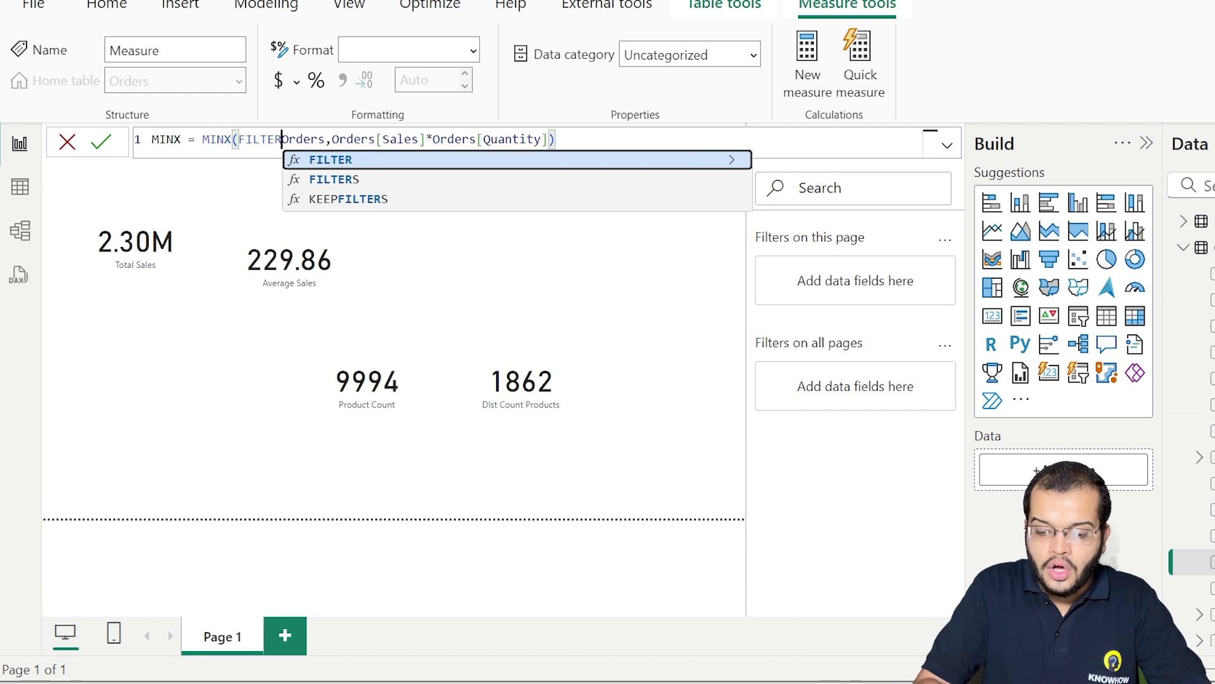
type("(")
left_click(557, 136)
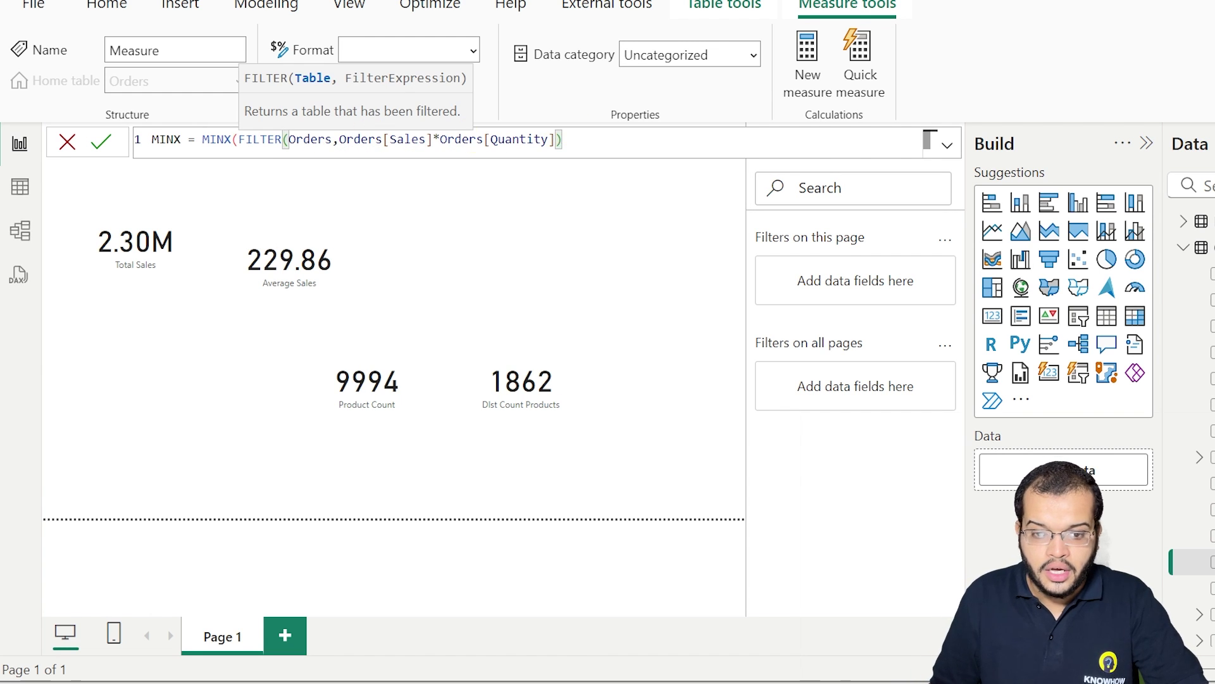
type(")")
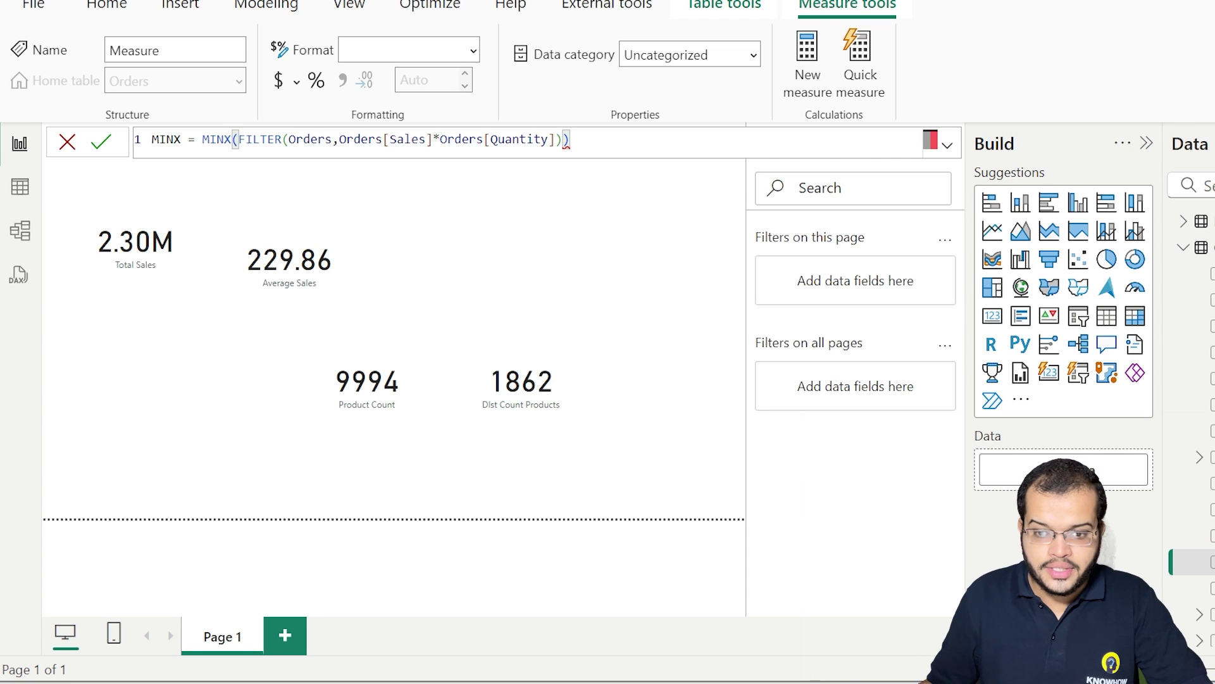
Remove FILTER, parenthesize the product and commit the measure as MINX = MINX(Orders,(Orders[Sales]*Orders[Quantity]))
key("BackSpace")
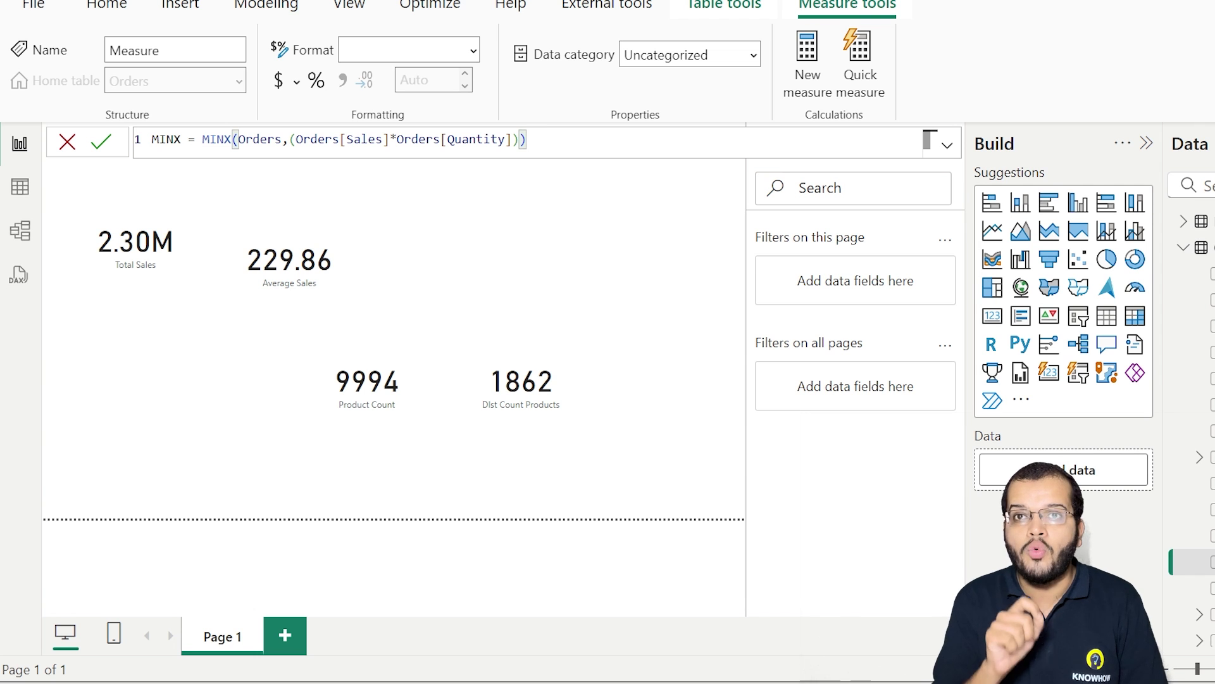
key("Return")
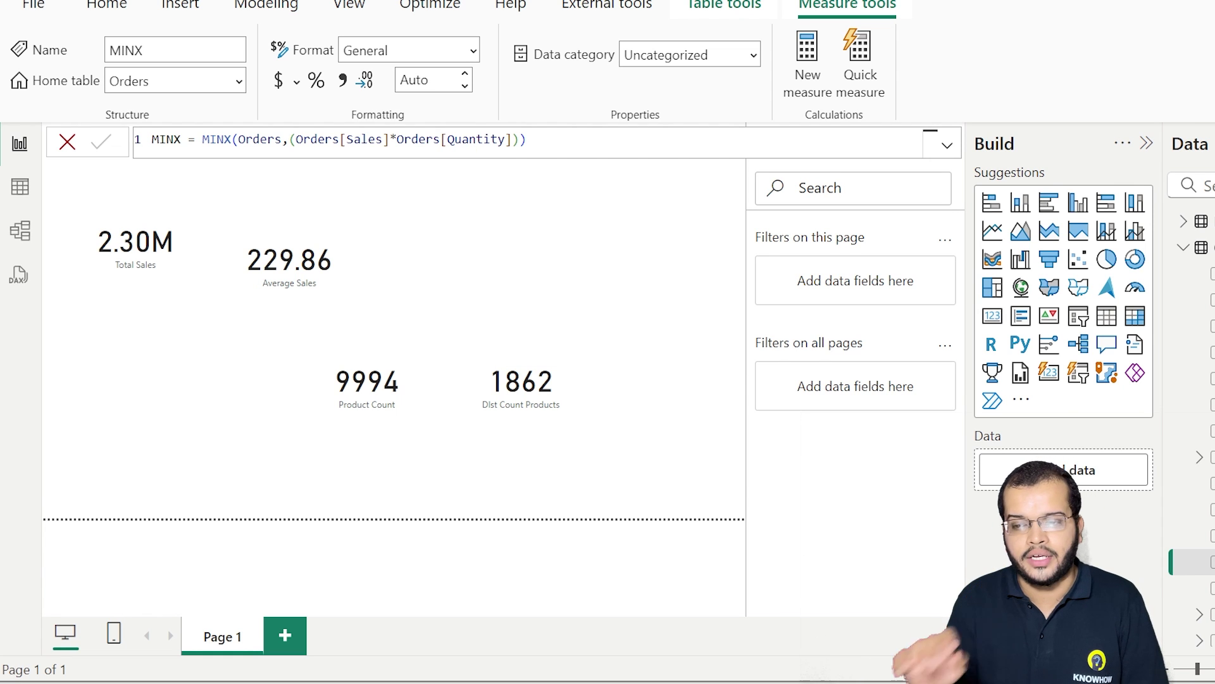
Add a card visual showing the MINX measure and place it below the Total Sales card
left_click(523, 274)
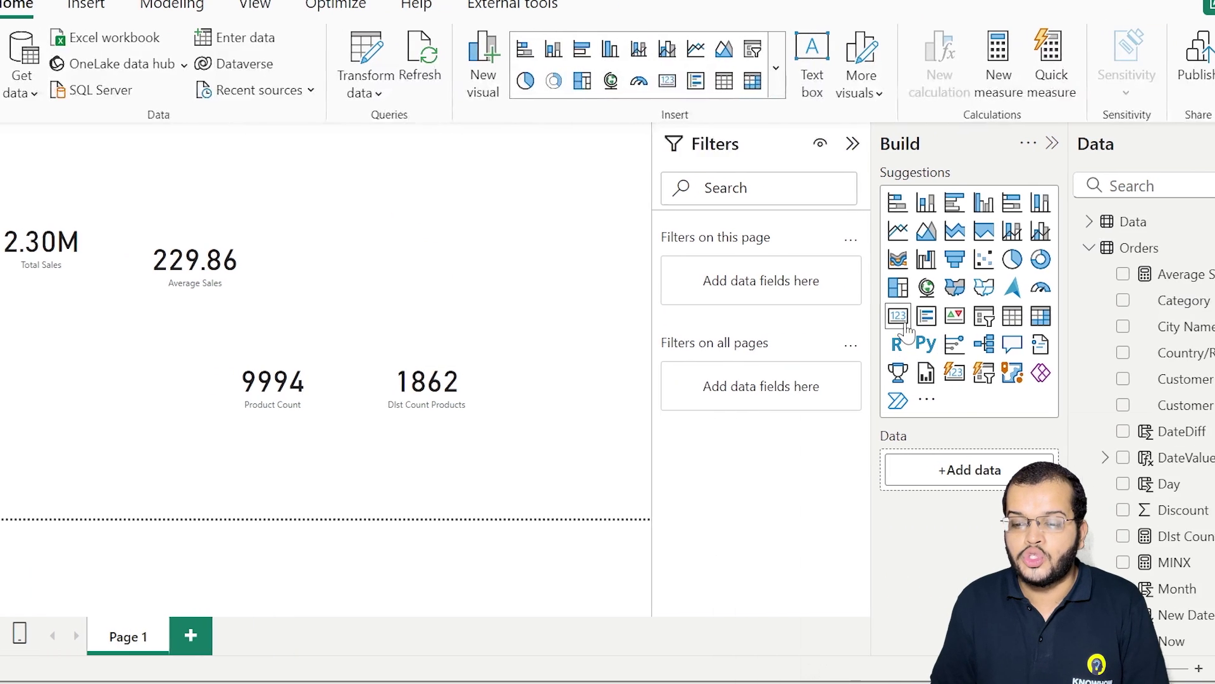
left_click_drag(1095, 562, 875, 475)
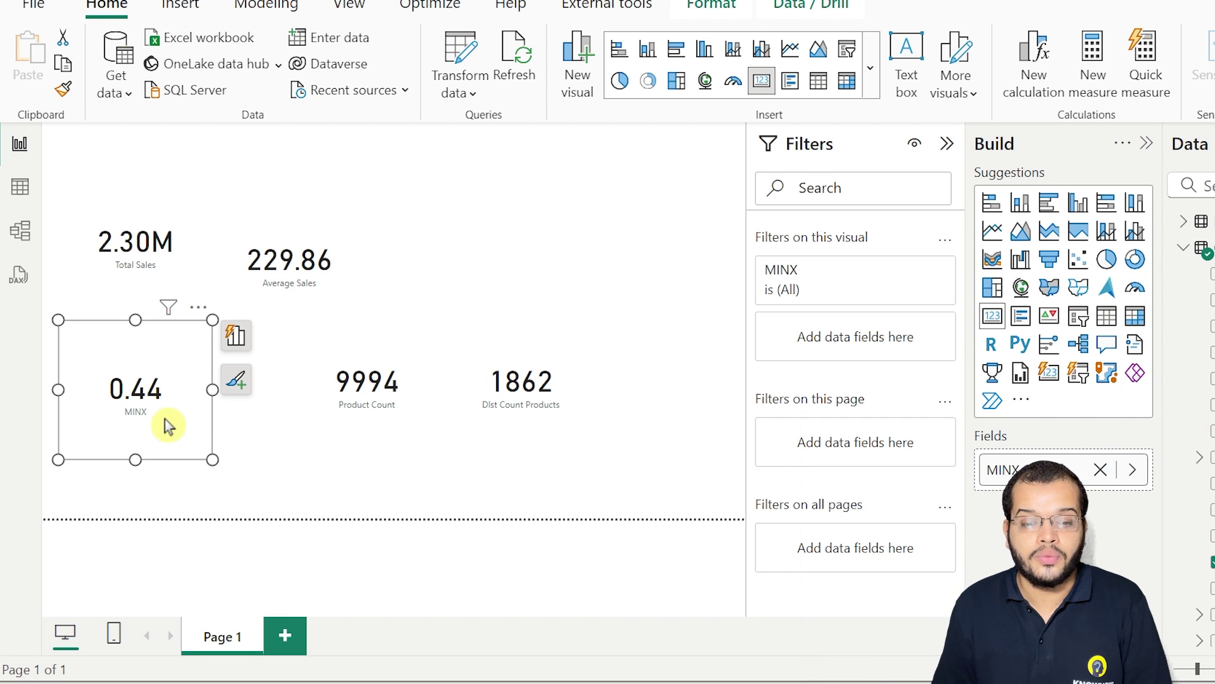
Check the smallest values of the Sales column in the Orders table data, and return to the report page
left_click(24, 201)
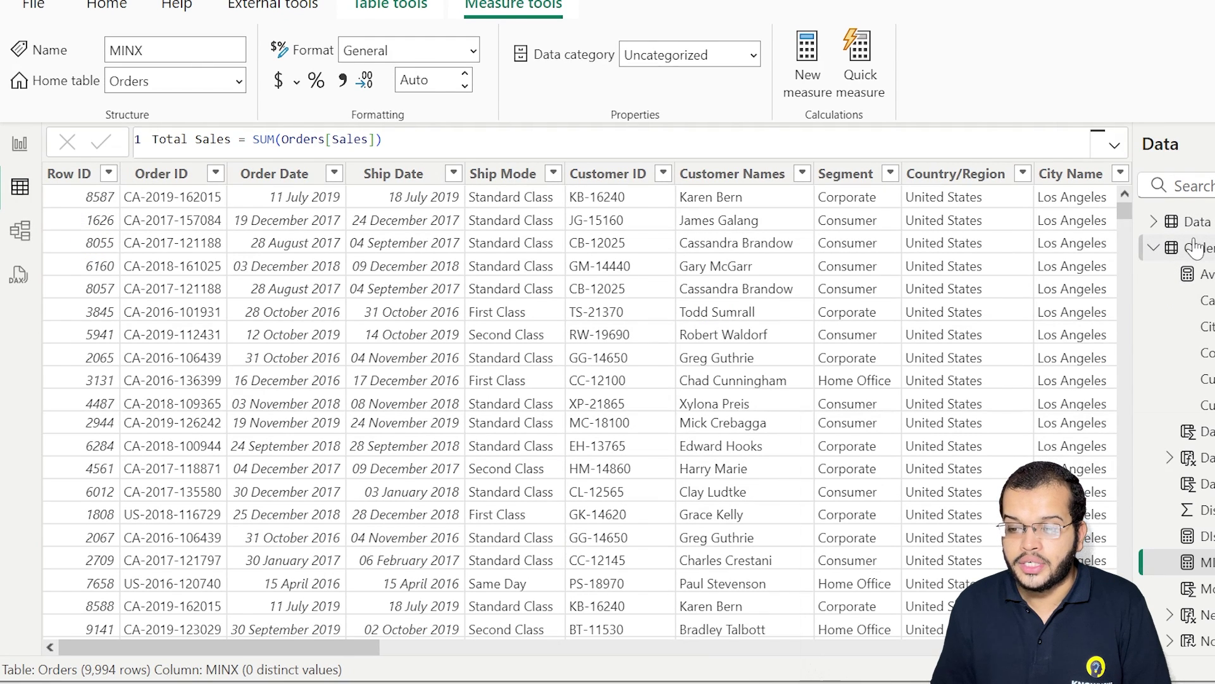
left_click(1176, 248)
left_click_drag(348, 658, 904, 664)
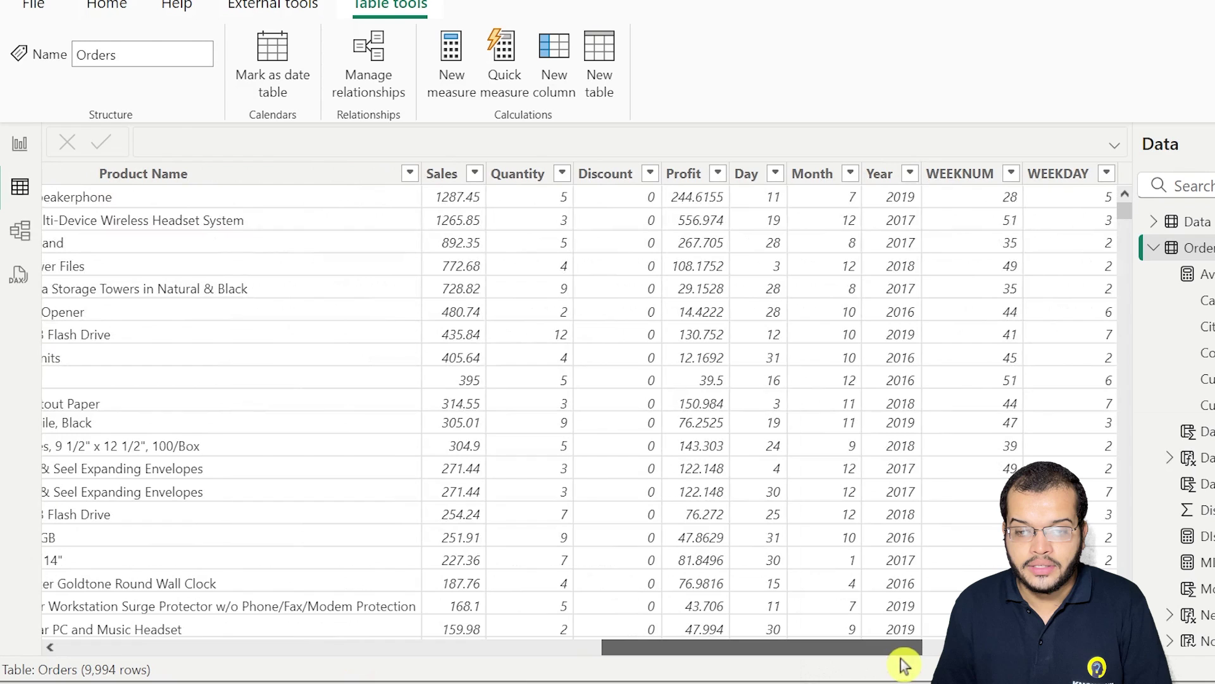
left_click(474, 173)
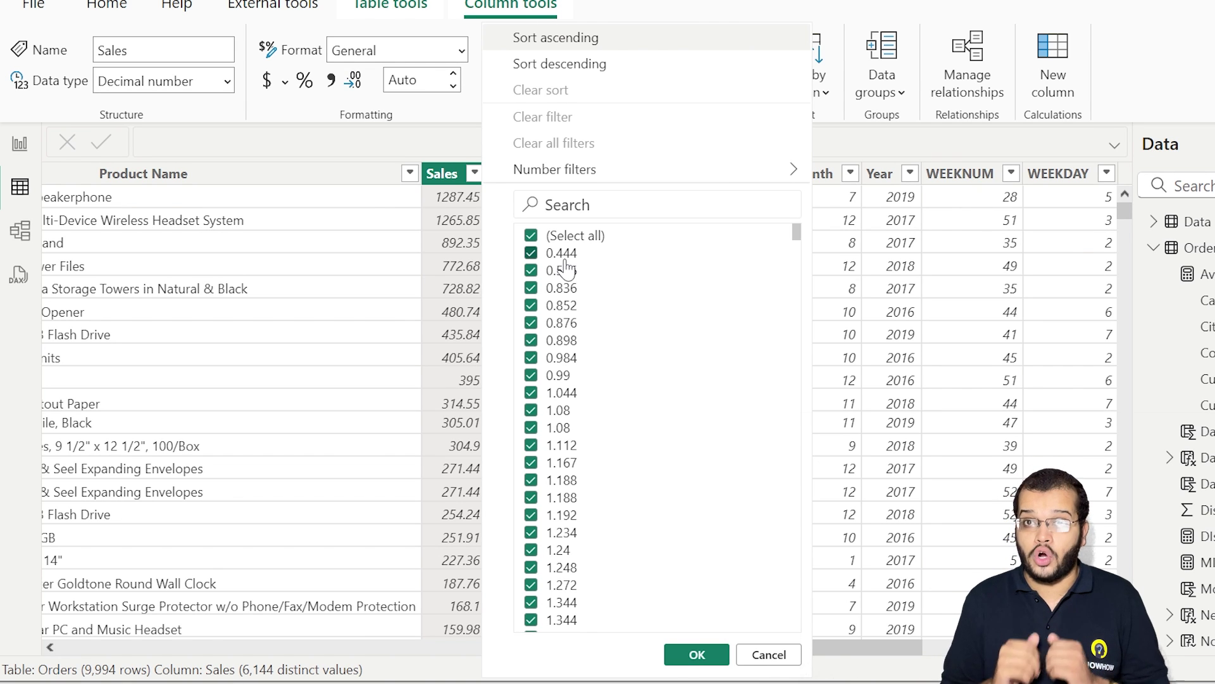
left_click(19, 145)
left_click(510, 217)
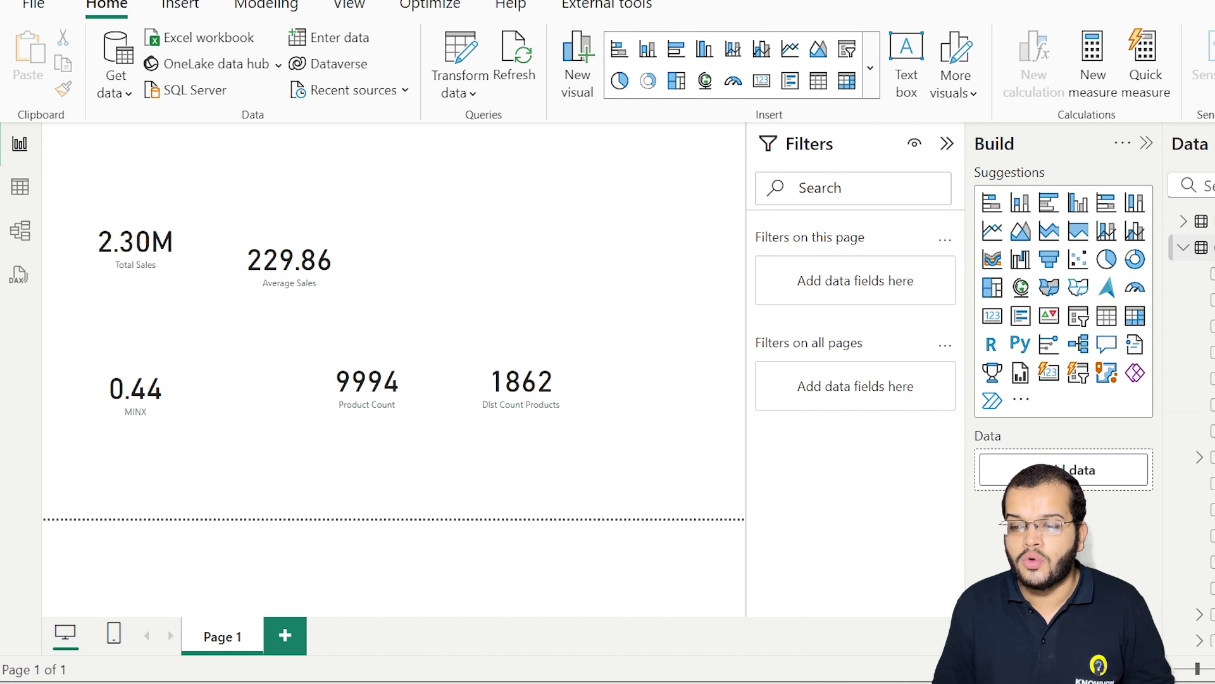
Create a new measure in the Orders table and enter its formula as far as MAXX = MAXX(Orders,Orders[Sales]
left_click(1205, 247)
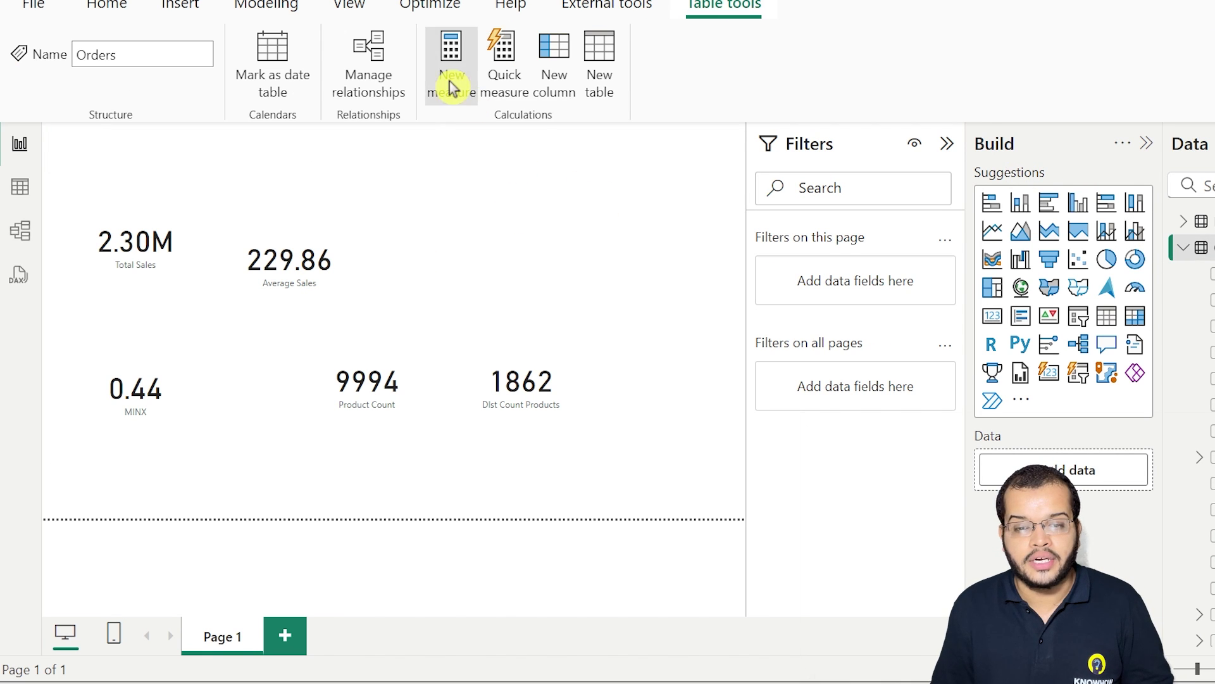
left_click(446, 101)
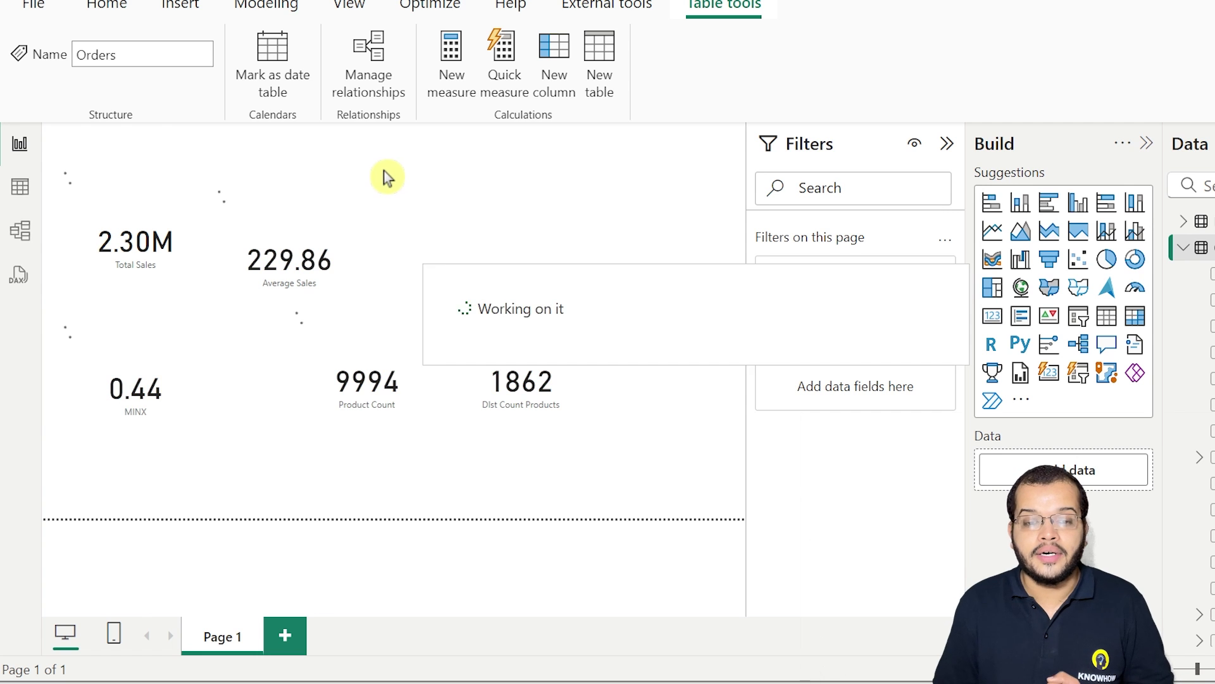
type("MAXX = MAXX")
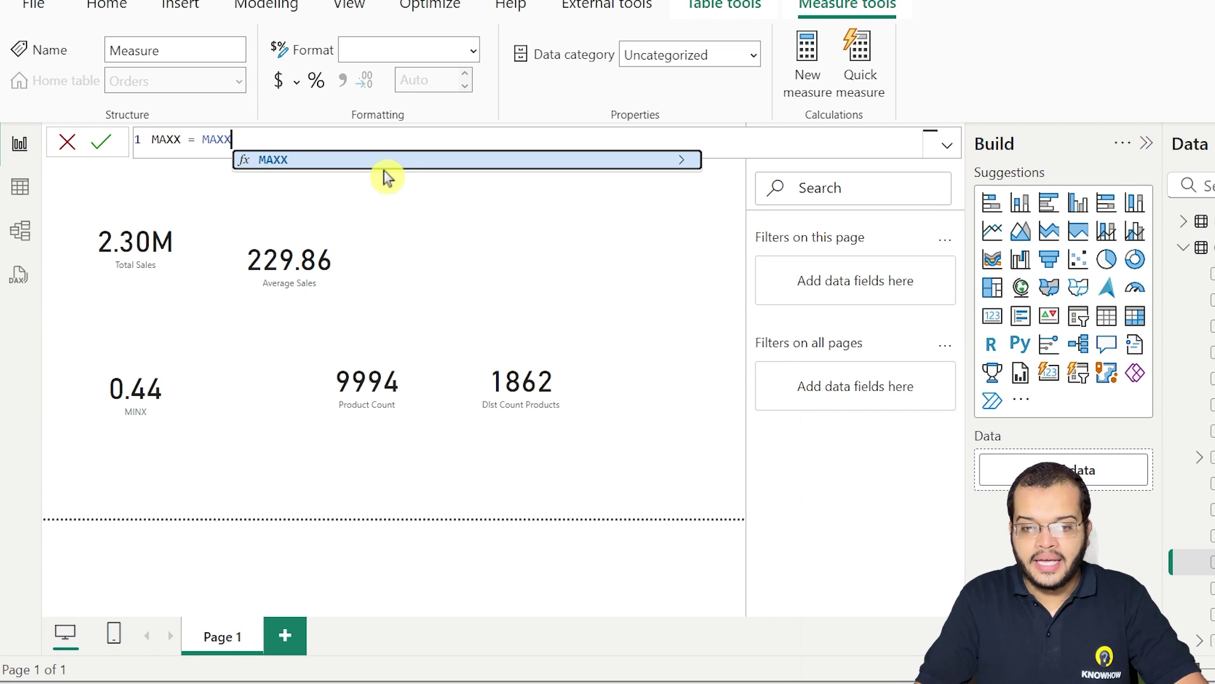
type("(")
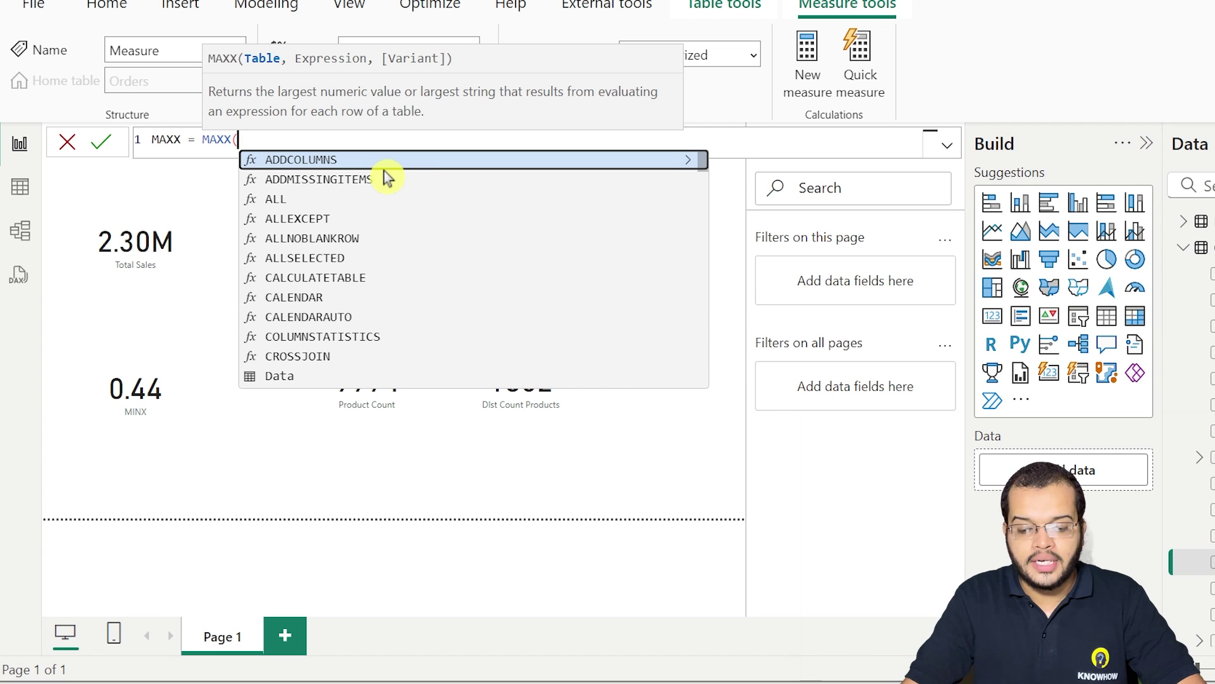
type("ORDER")
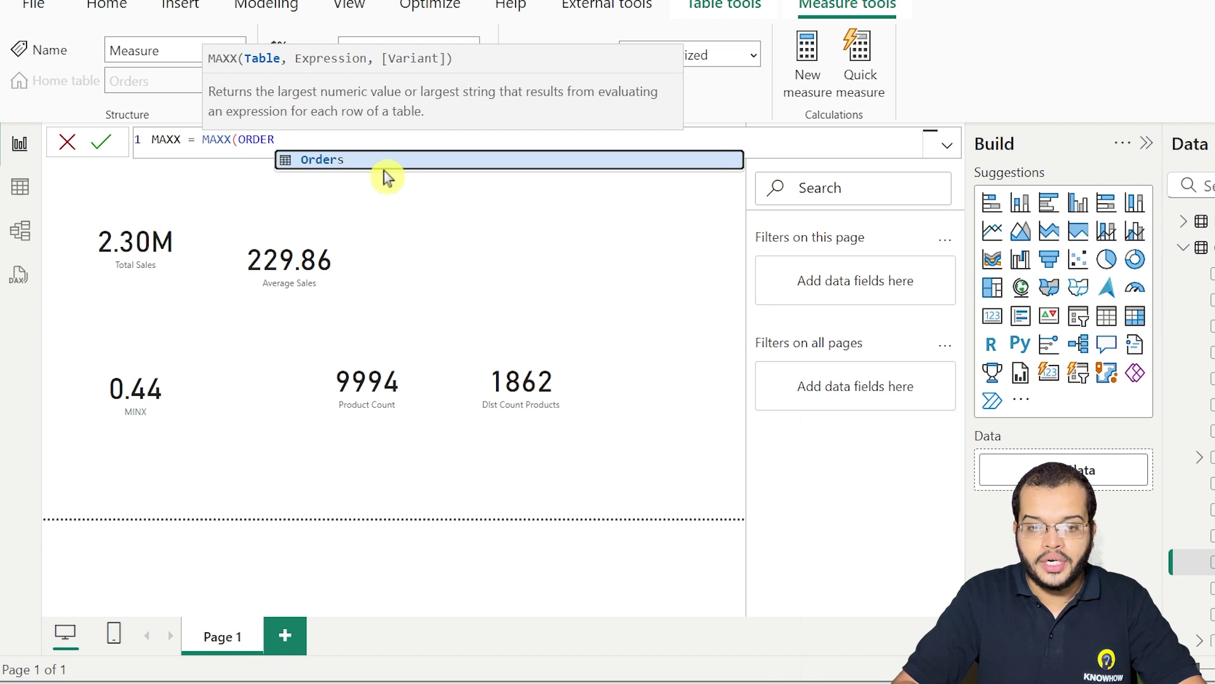
left_click(379, 164)
type(",")
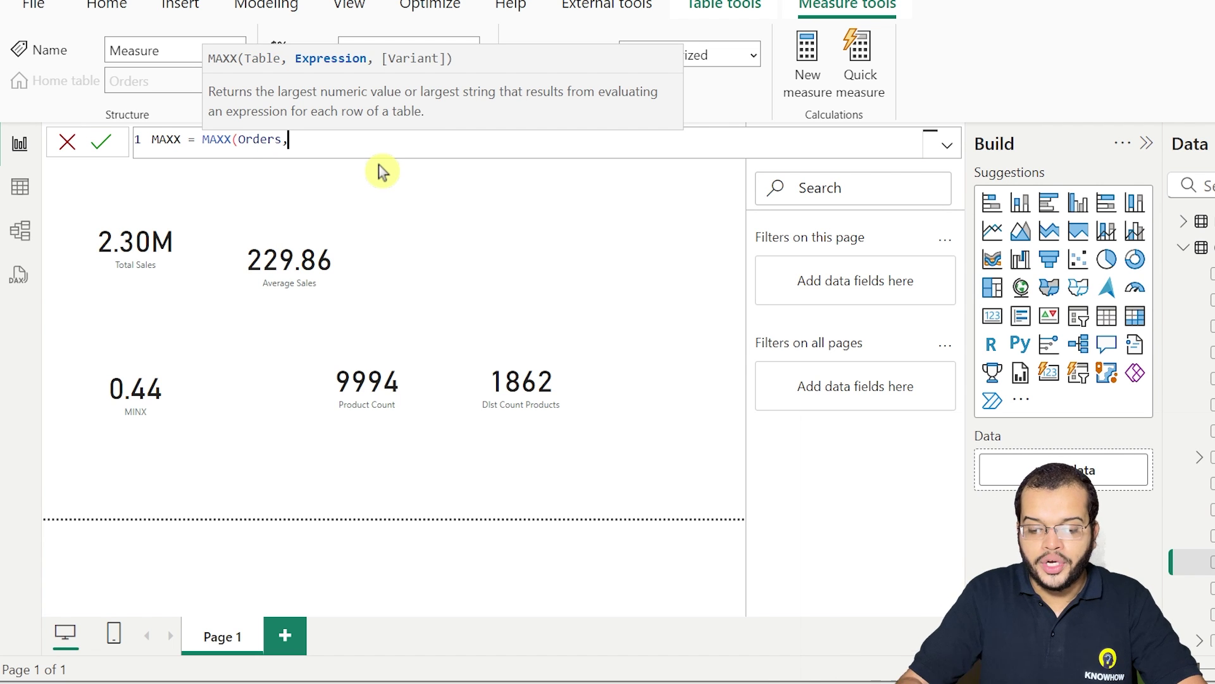
type("SALES")
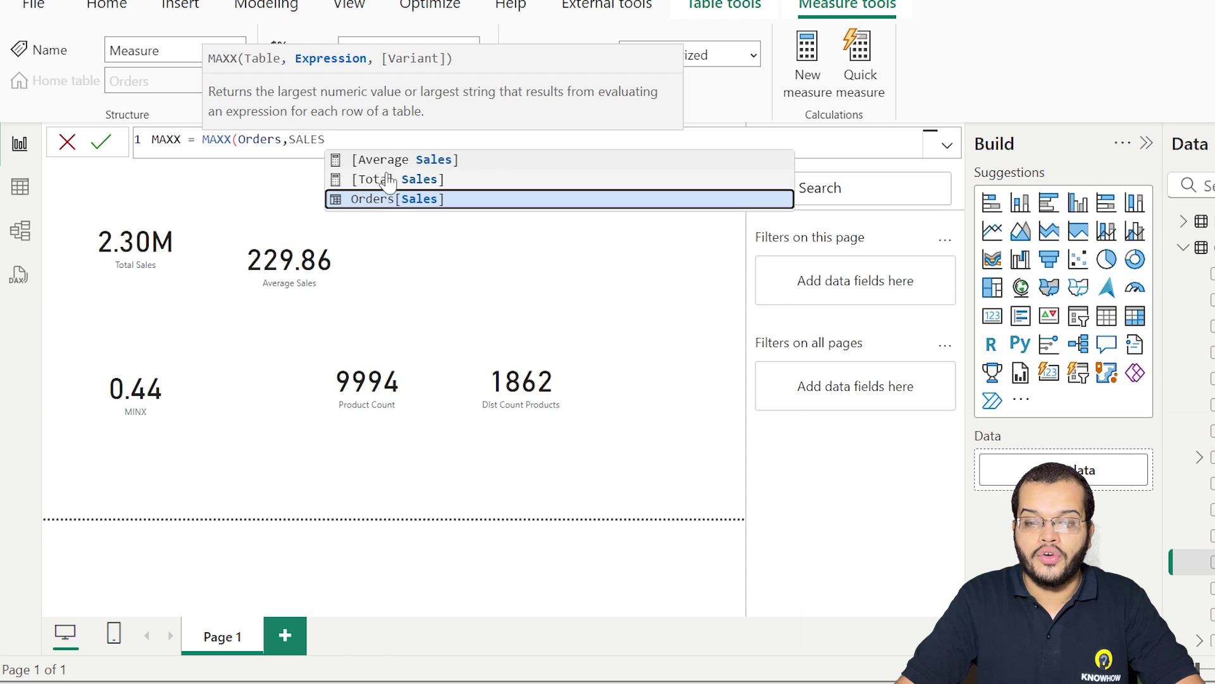
left_click(409, 200)
Complete and commit the measure as MAXX = MAXX(Orders,Orders[Sales]*Orders[Quantity])
type("*ORDER")
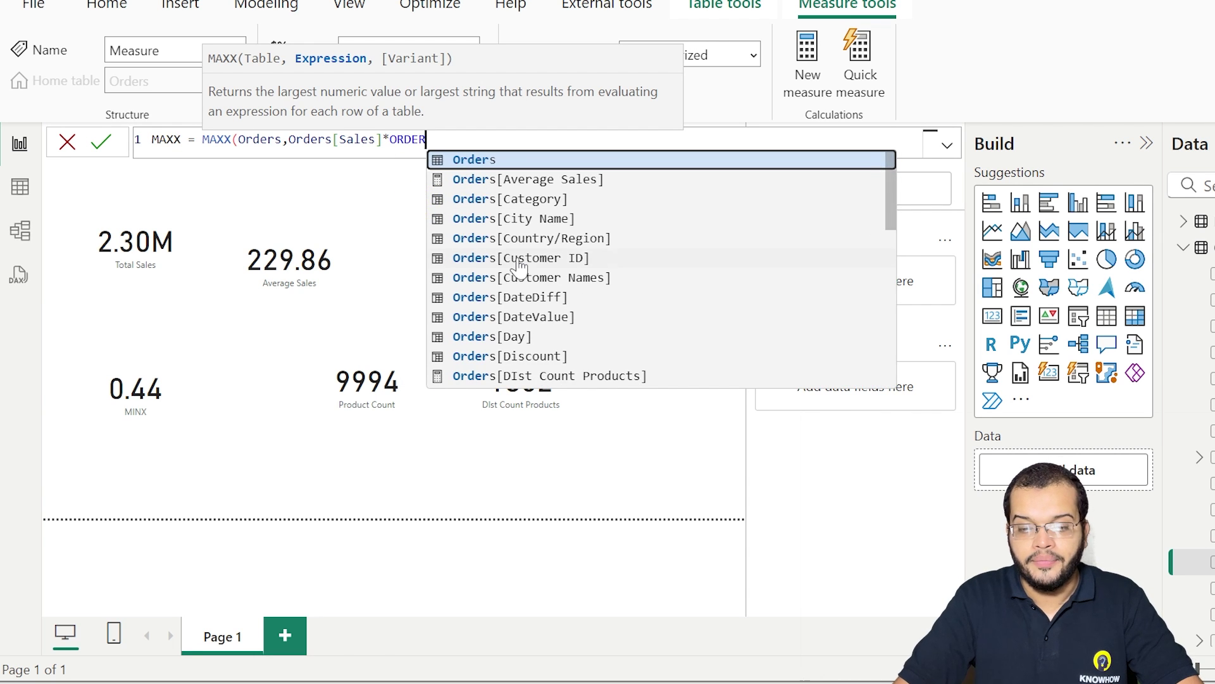
scroll(500, 259, "down", 3)
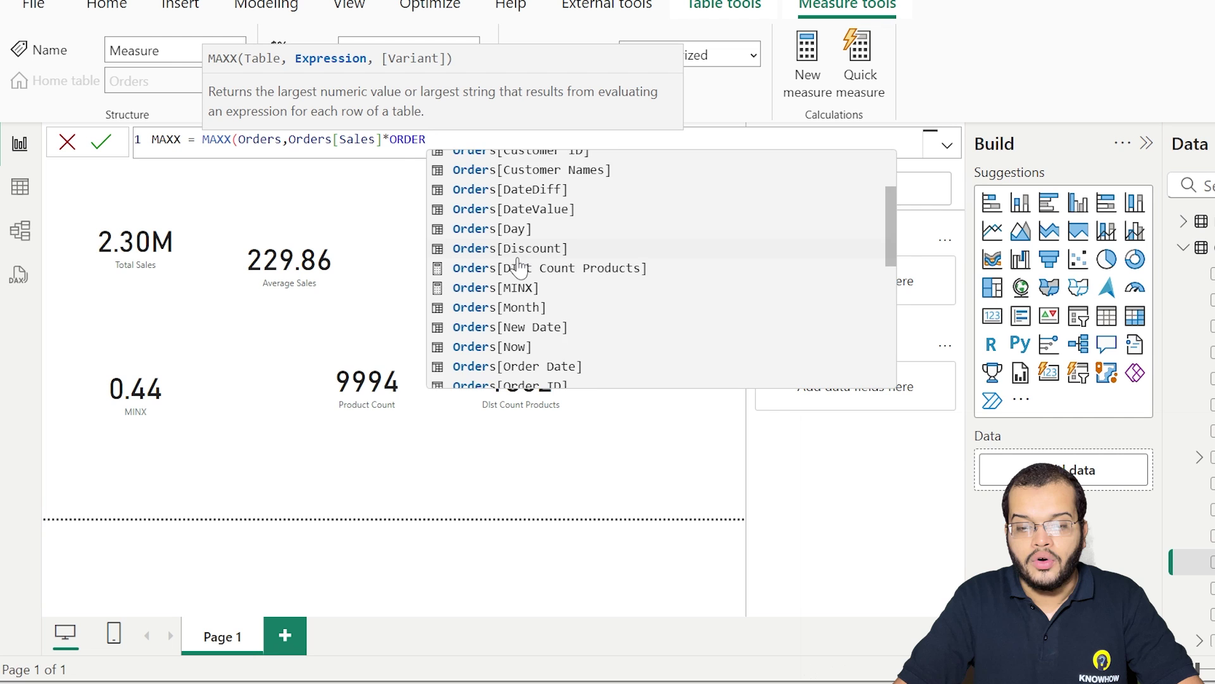
scroll(519, 266, "down", 2)
scroll(519, 266, "down", 2)
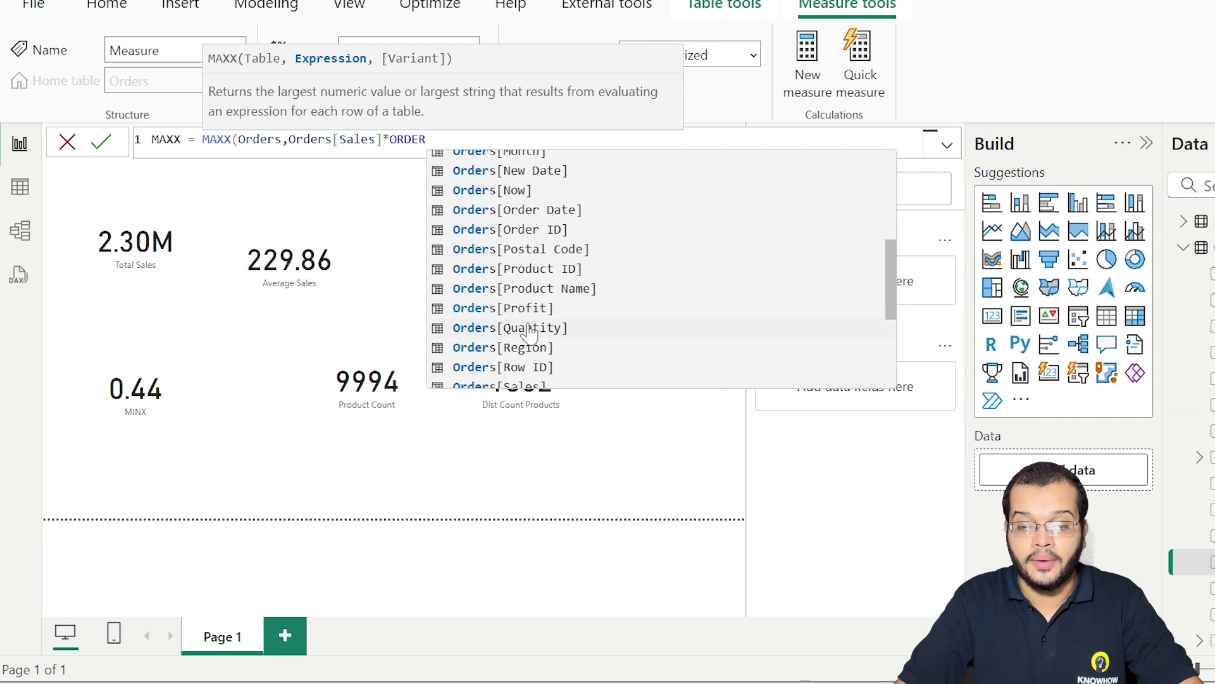
left_click(527, 327)
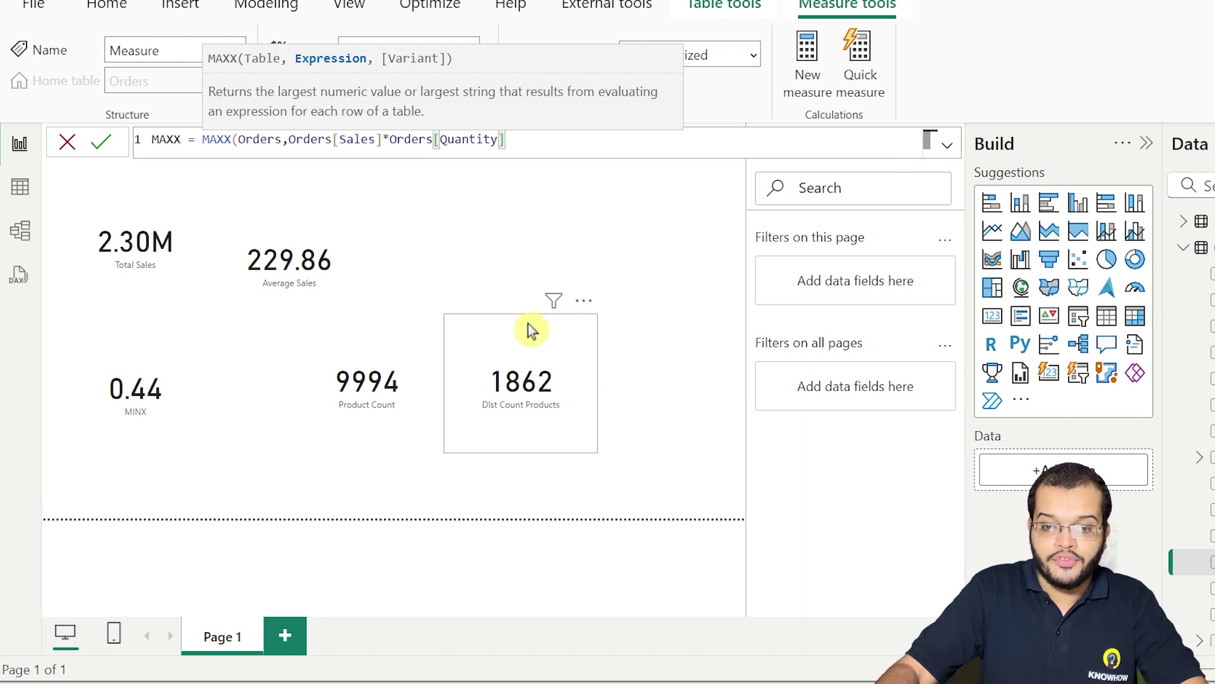
type(")")
key("Return")
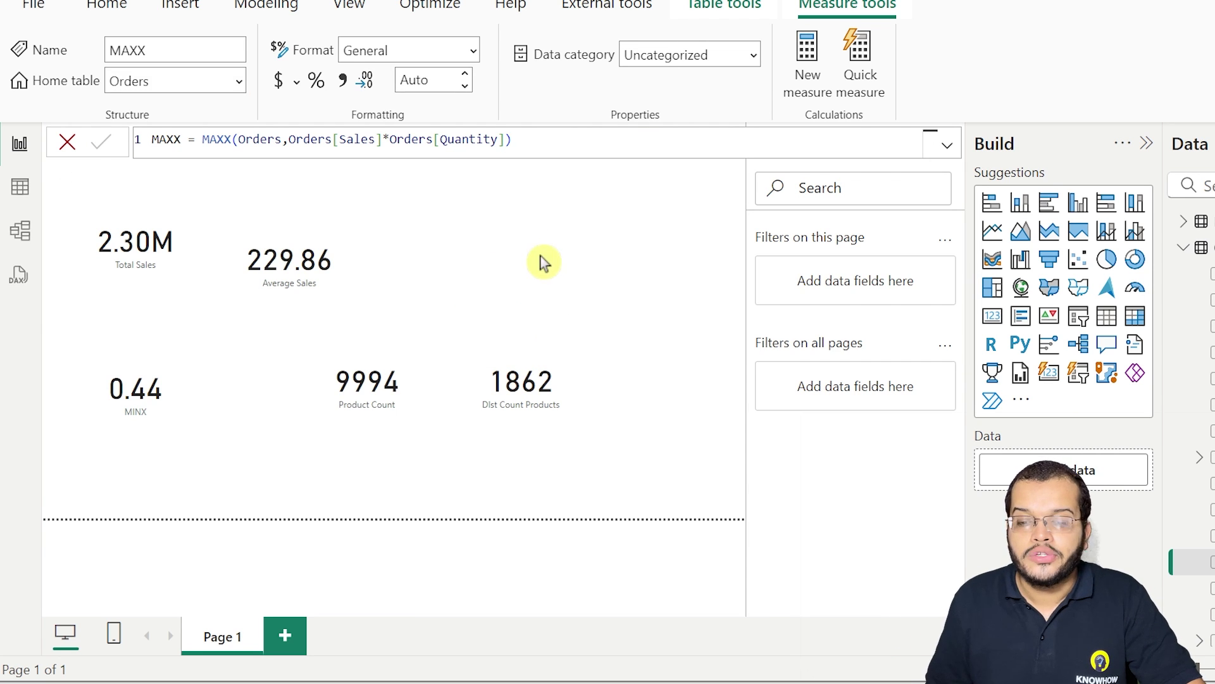
Add a card visual showing the MAXX measure and place it diagonally above the distinct product count card
left_click(540, 260)
left_click(991, 318)
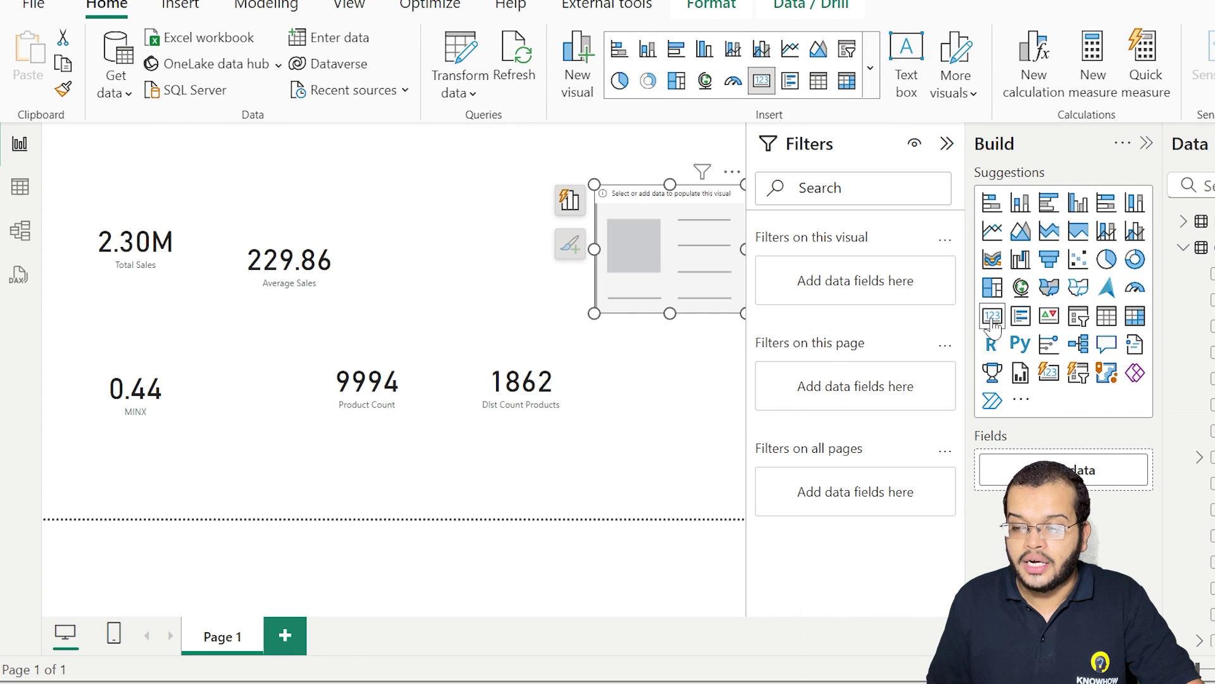
left_click_drag(1106, 491, 599, 254)
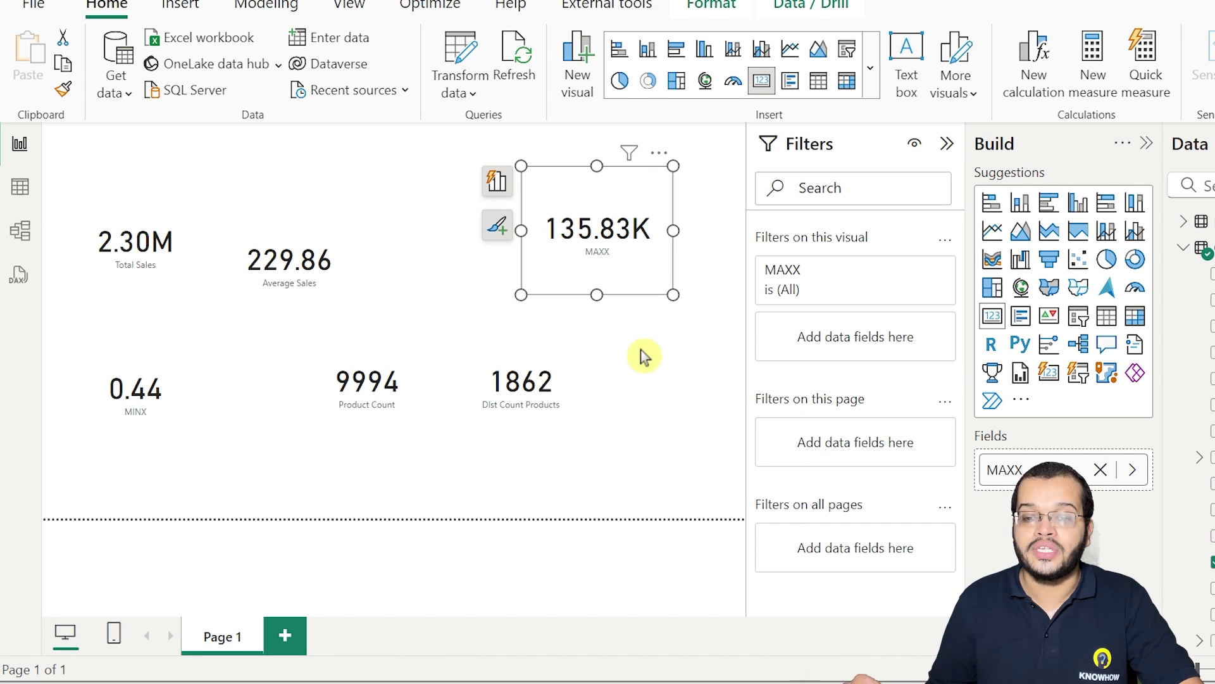
left_click_drag(630, 203, 671, 269)
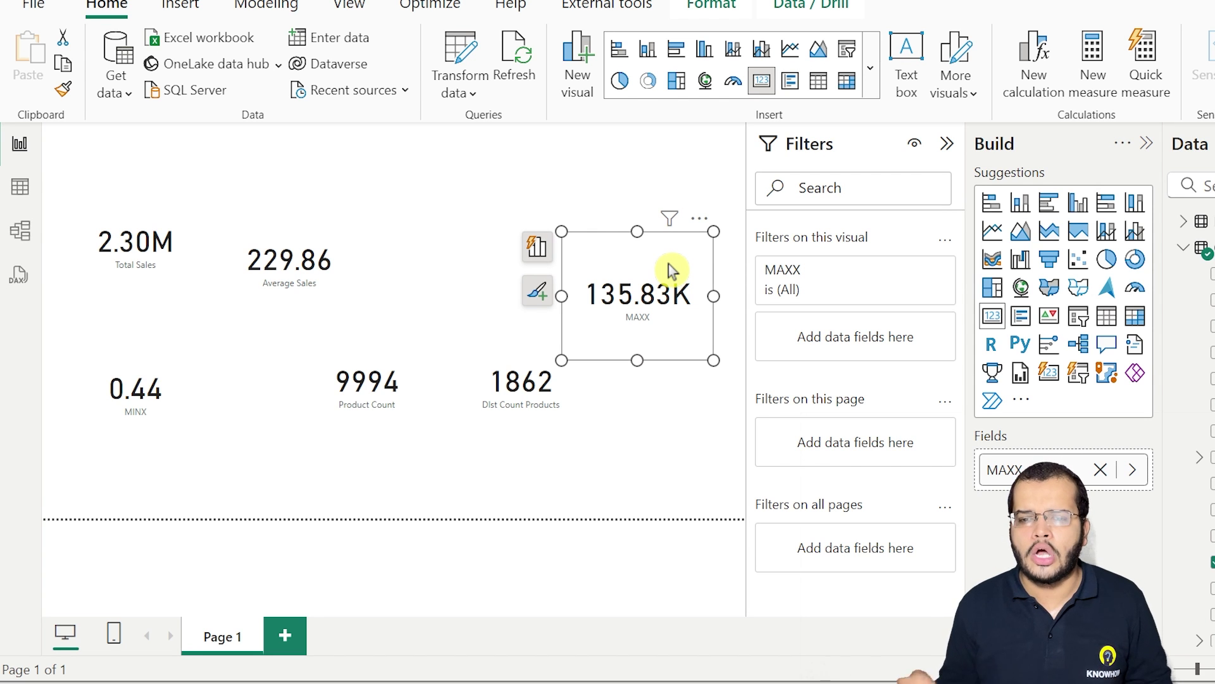
left_click(611, 157)
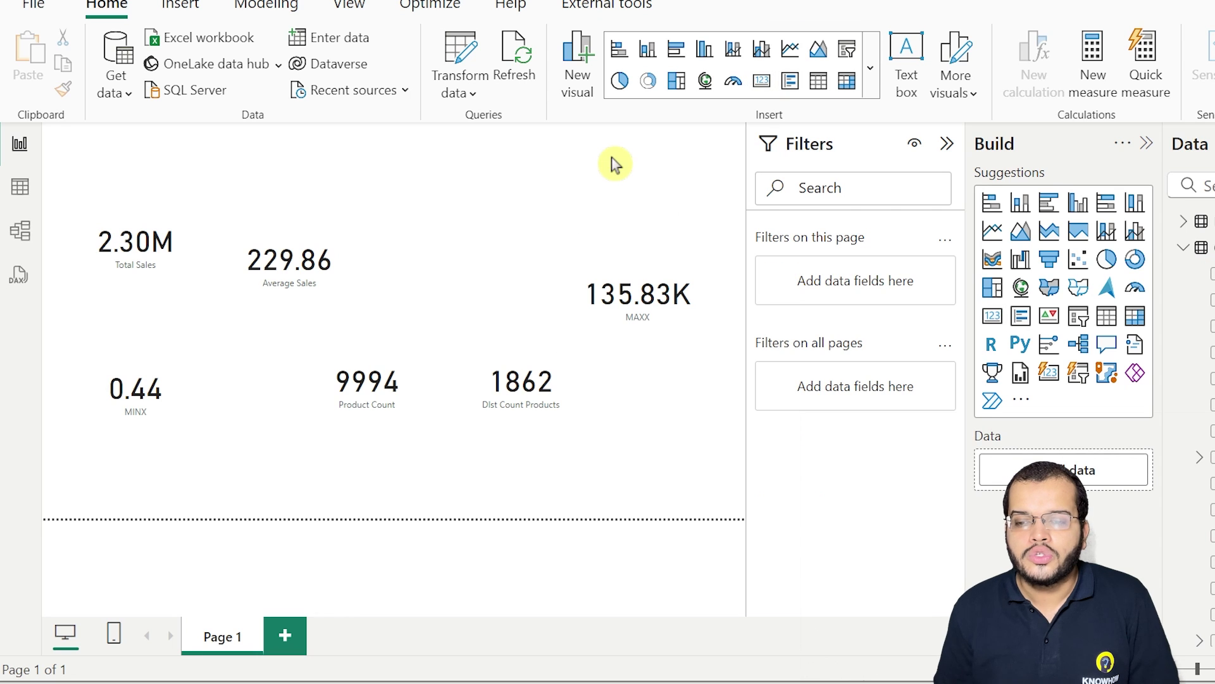
Create a new measure in the Orders table and enter its formula as far as COUNTA = COUNTA(
left_click(1201, 246)
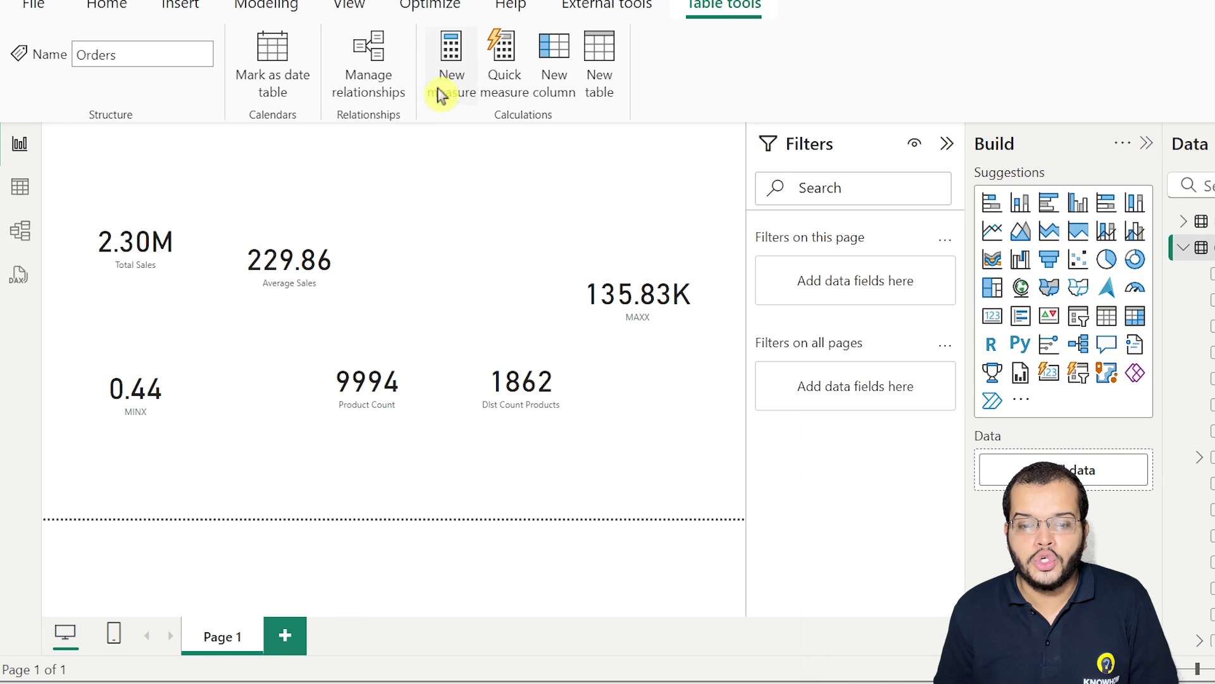
left_click(448, 95)
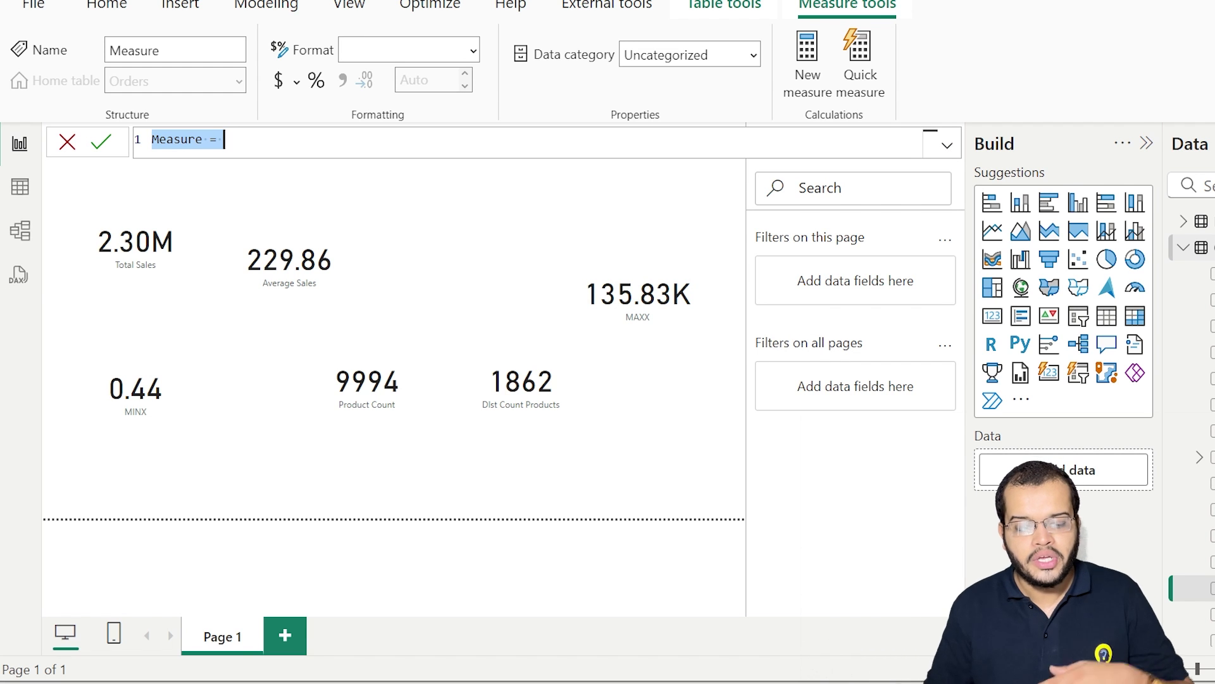
type("COUNT")
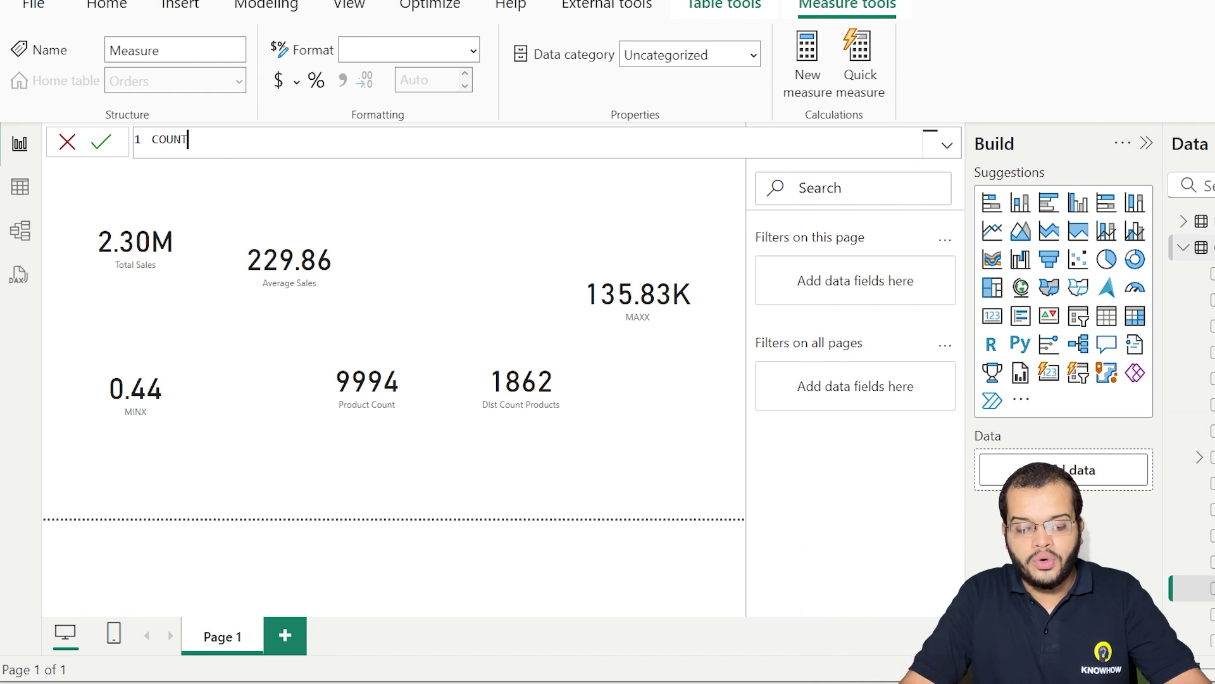
type("A =")
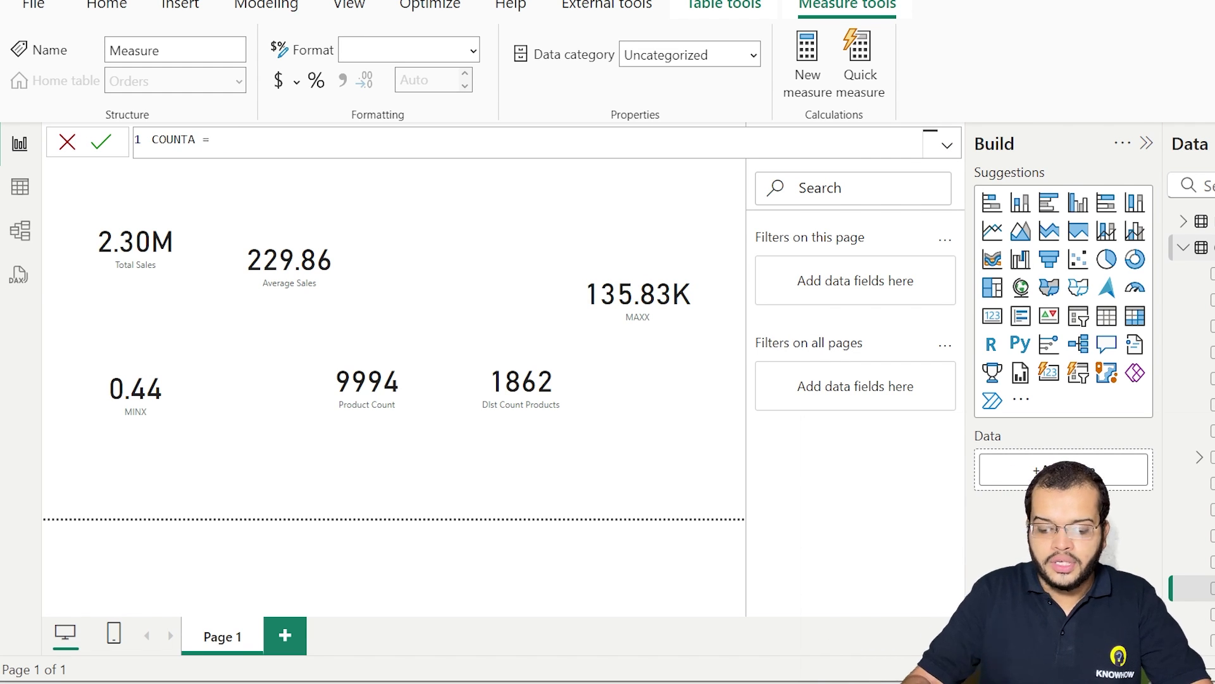
type(" COUNTS")
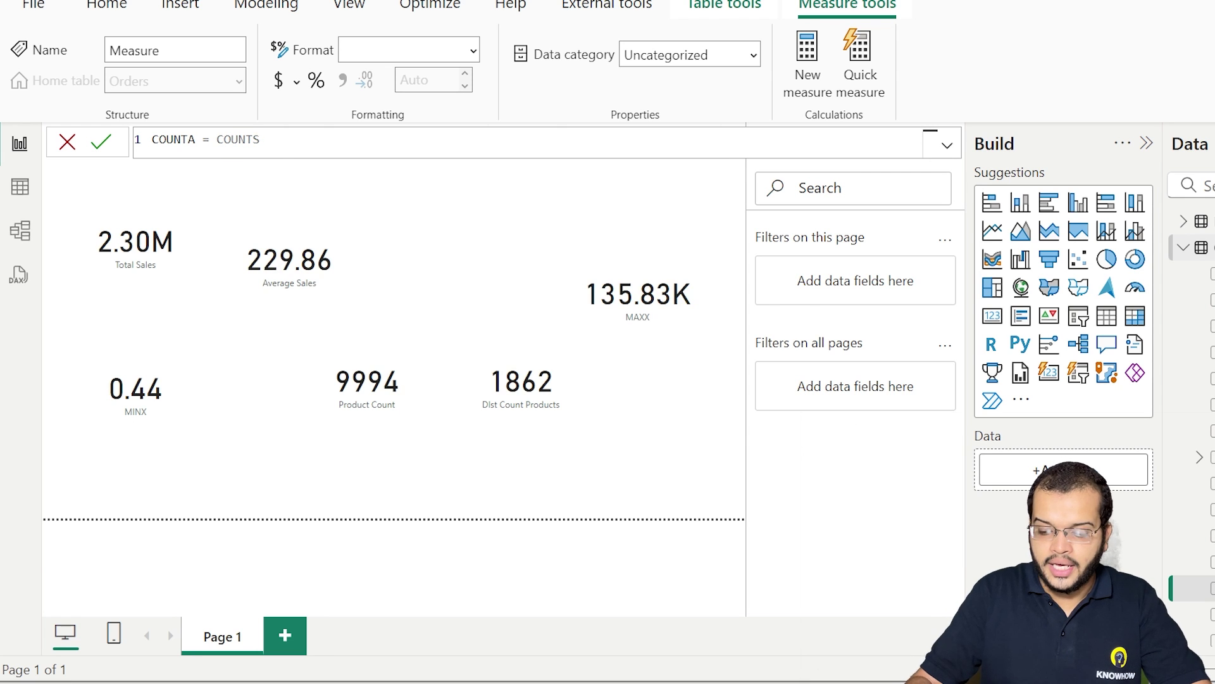
key("BackSpace")
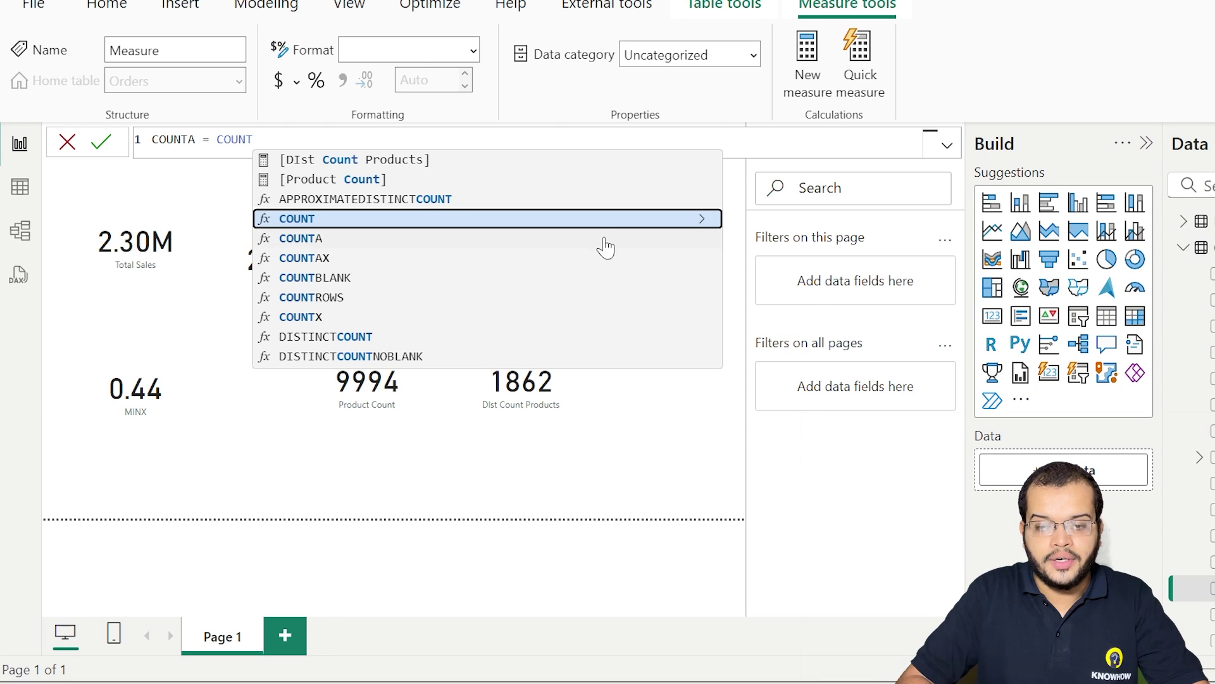
type("(")
key("BackSpace")
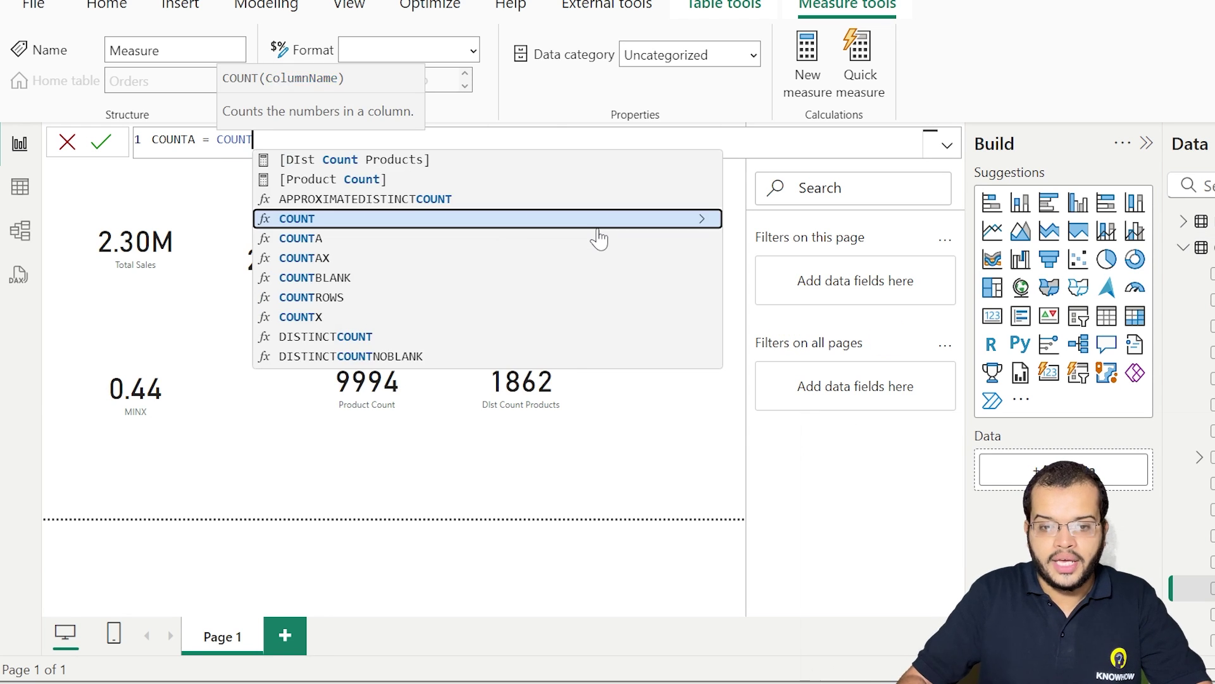
type("A(")
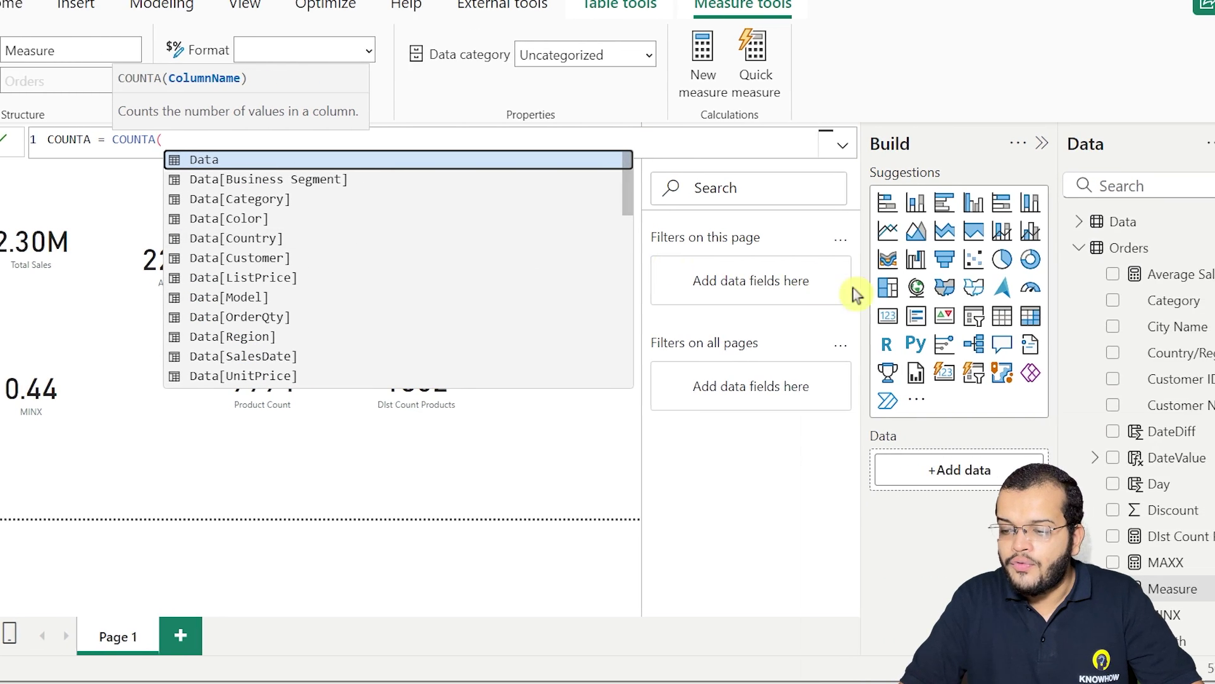
Complete and commit the measure as COUNTA = COUNTA(Orders[Product ID])
scroll(1108, 416, "down", 5)
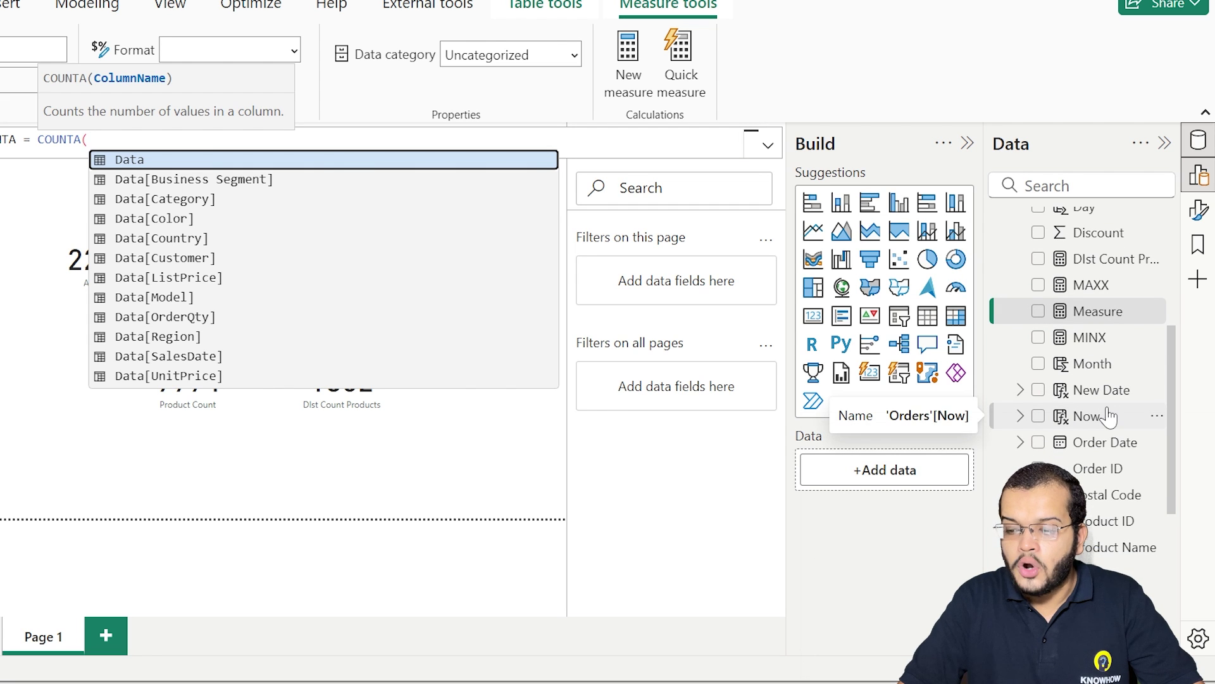
type("PROD")
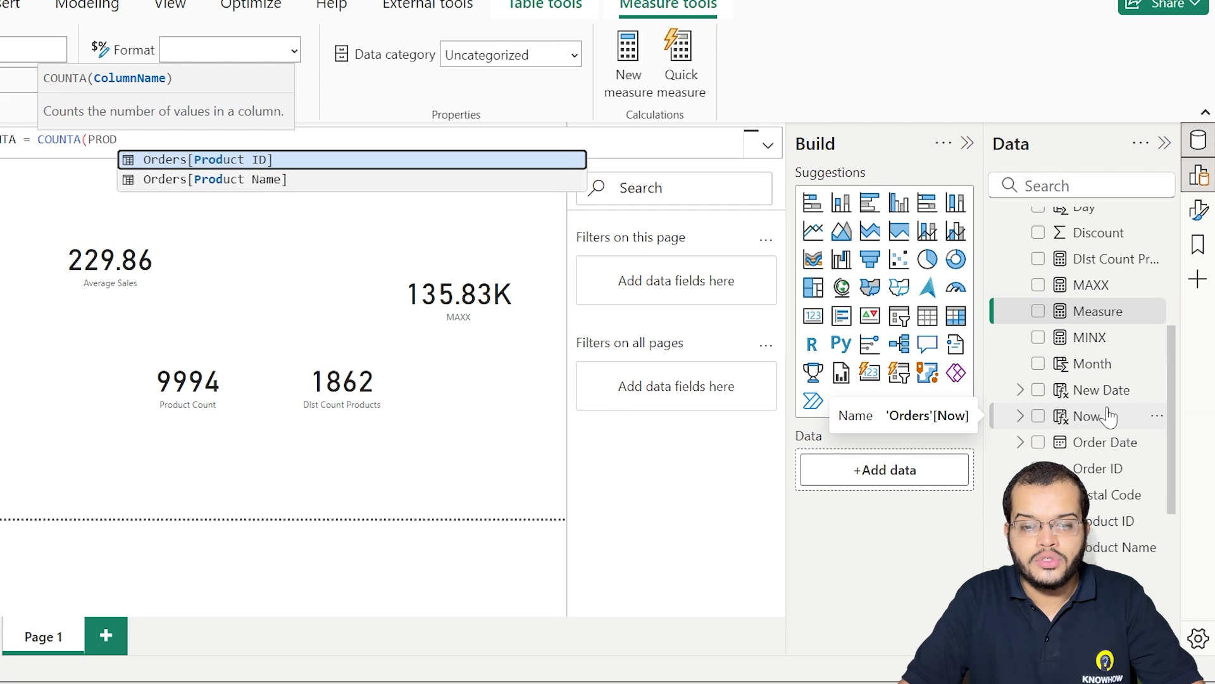
left_click(348, 163)
type(")")
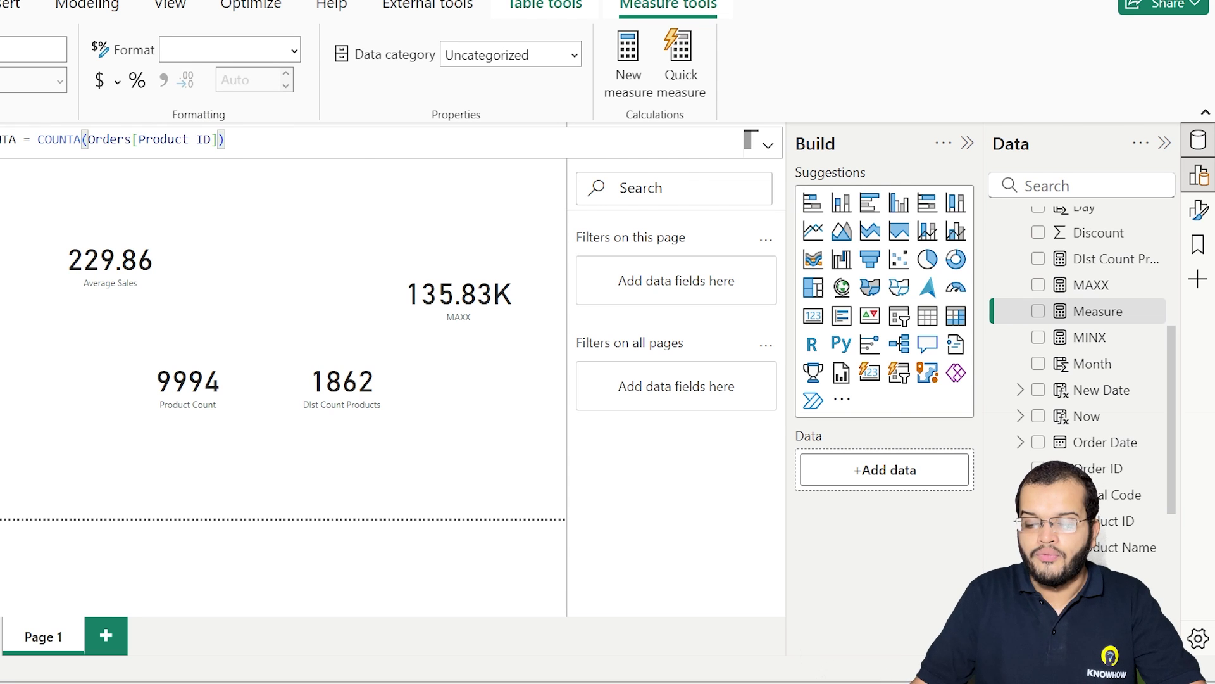
left_click(347, 163)
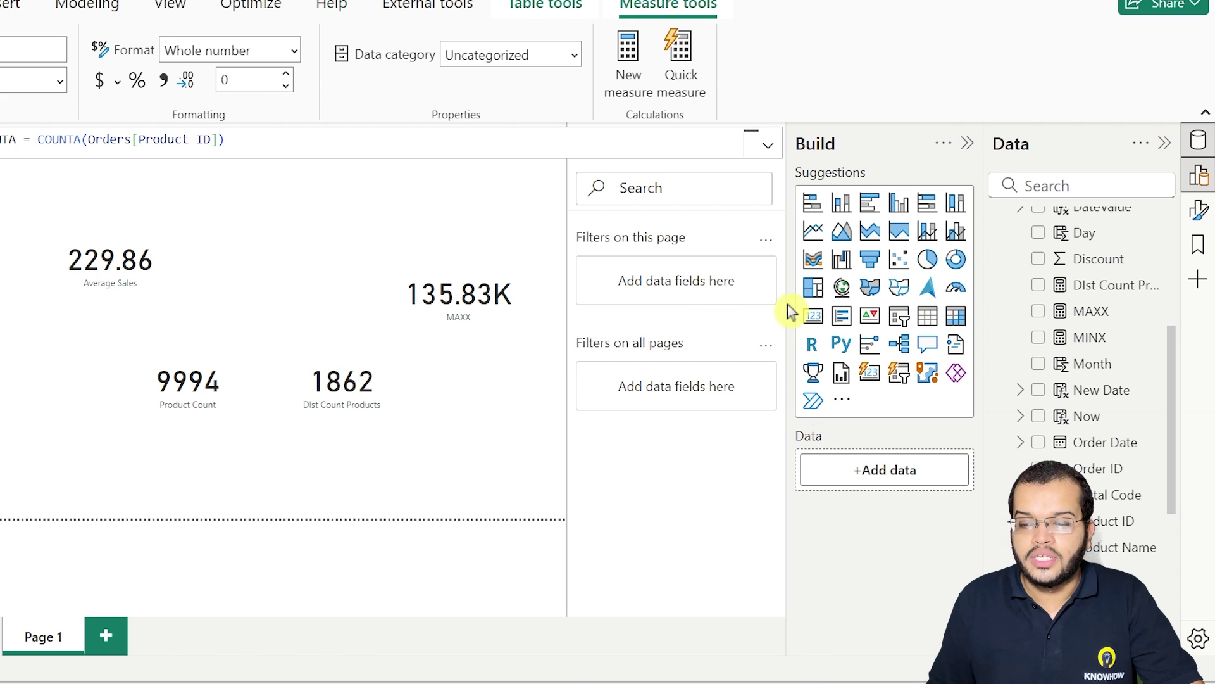
Add a card visual showing the COUNTA measure and place it below the Product Count card
left_click(811, 320)
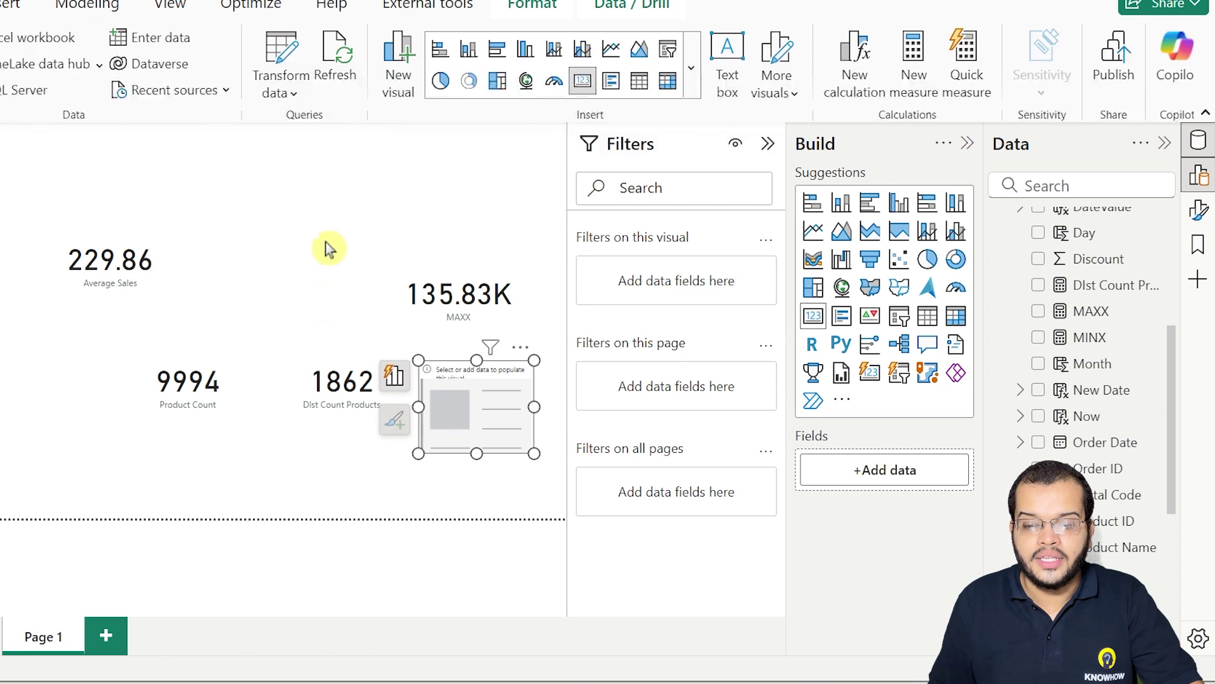
scroll(1082, 380, "up", 5)
left_click_drag(1098, 353, 886, 482)
left_click_drag(518, 436, 222, 490)
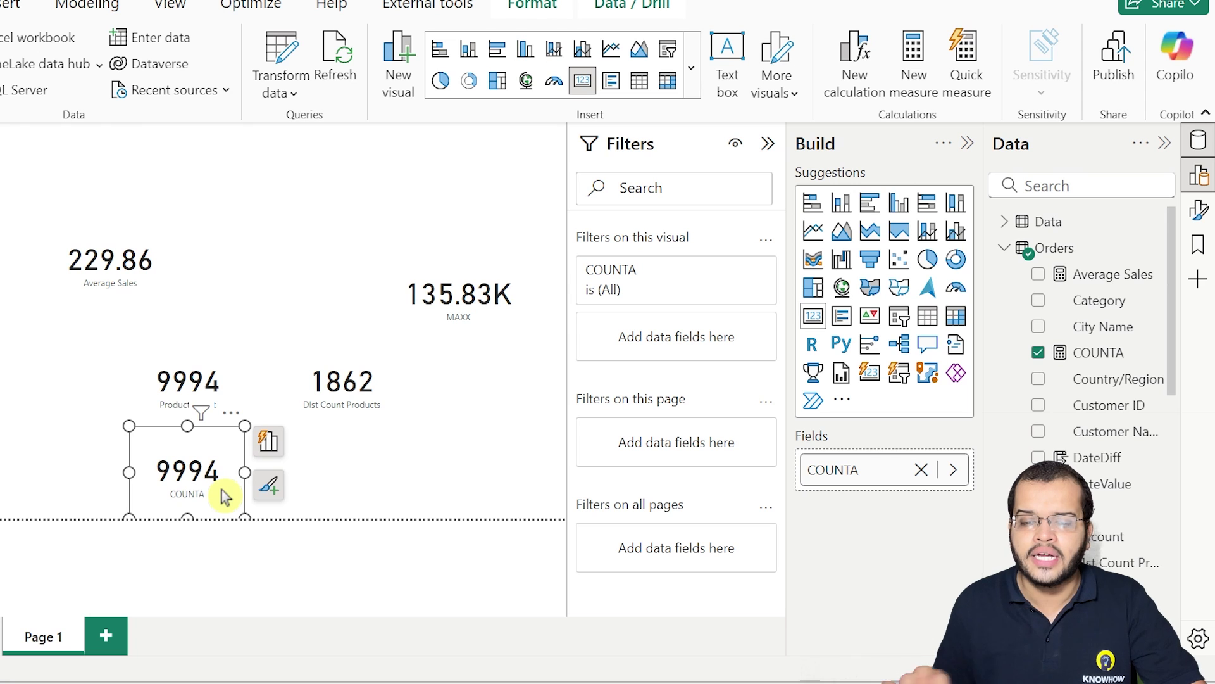
left_click(281, 306)
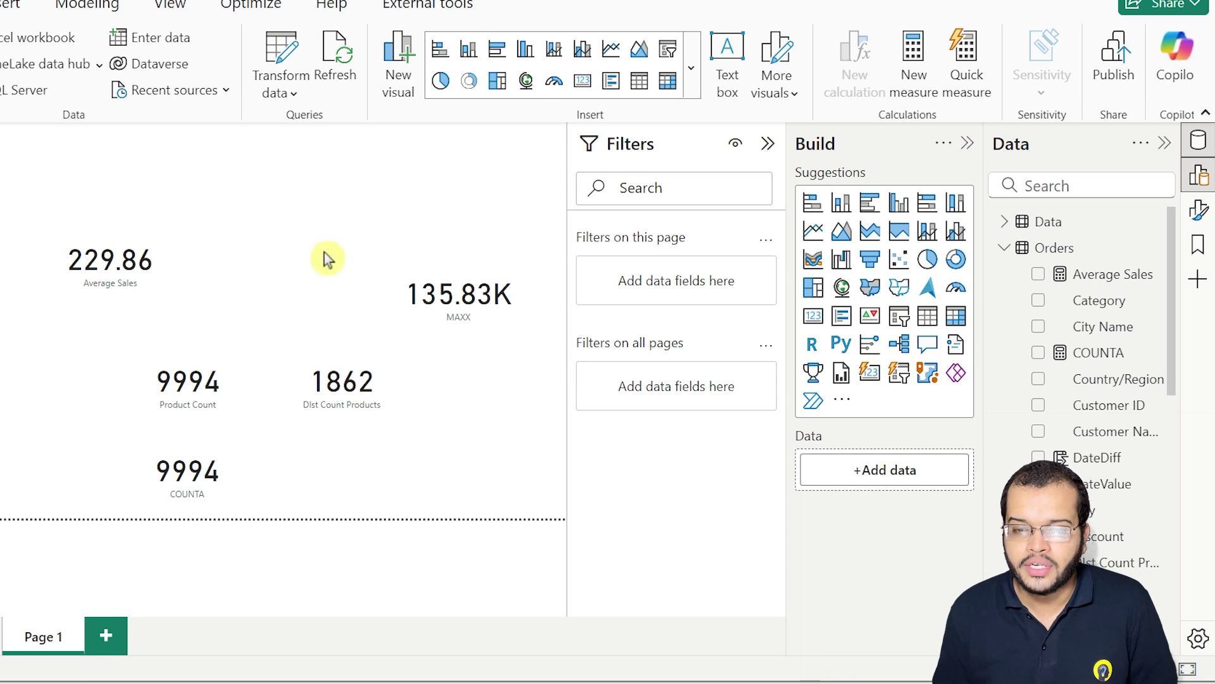
Create a new measure in the Orders table and enter its formula as far as COUNTX = COUNTX(Orders,
left_click(1052, 248)
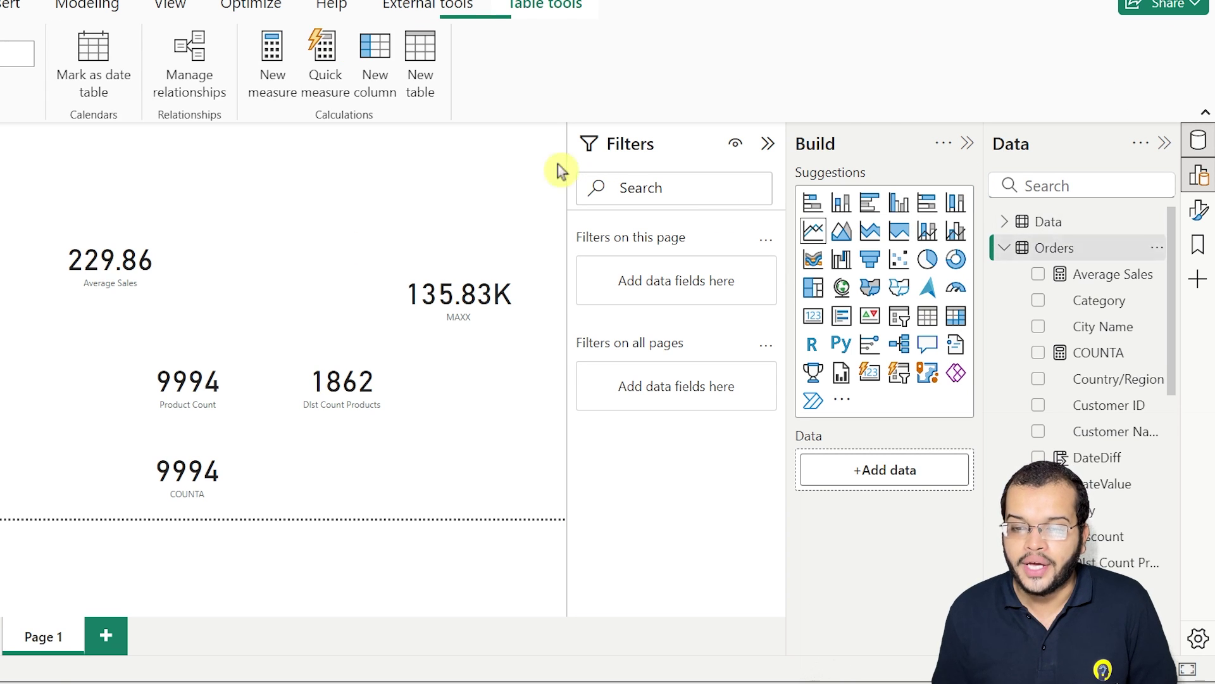
left_click(272, 85)
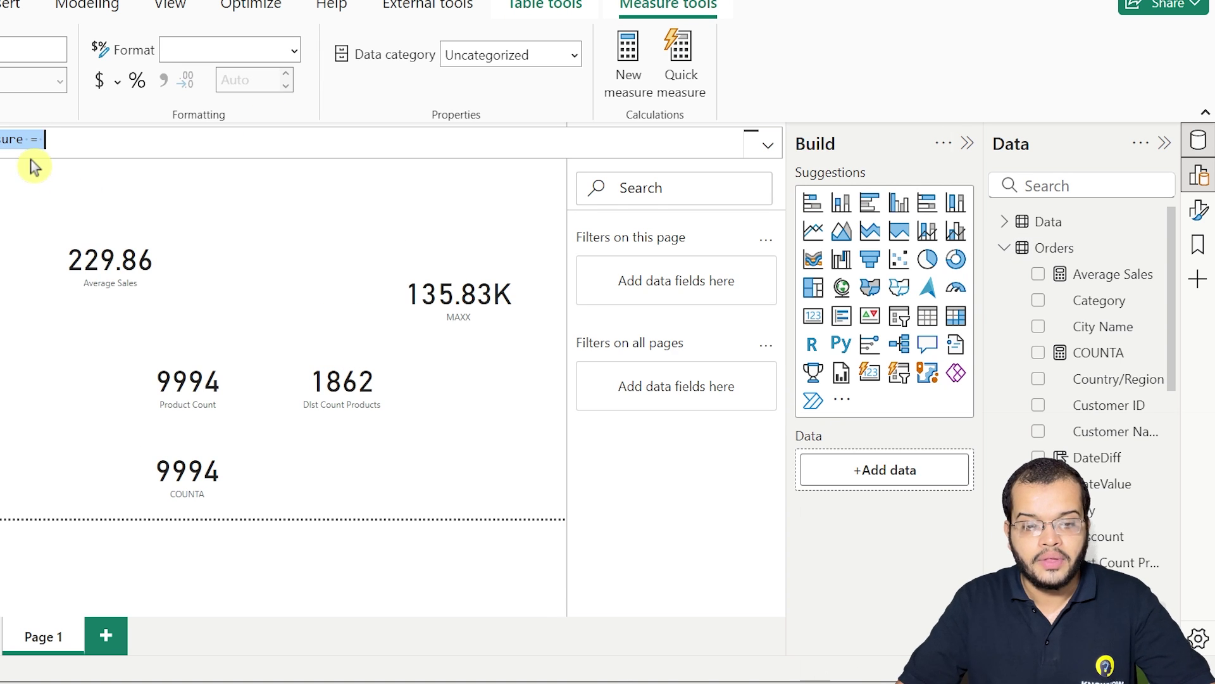
type("COUNT")
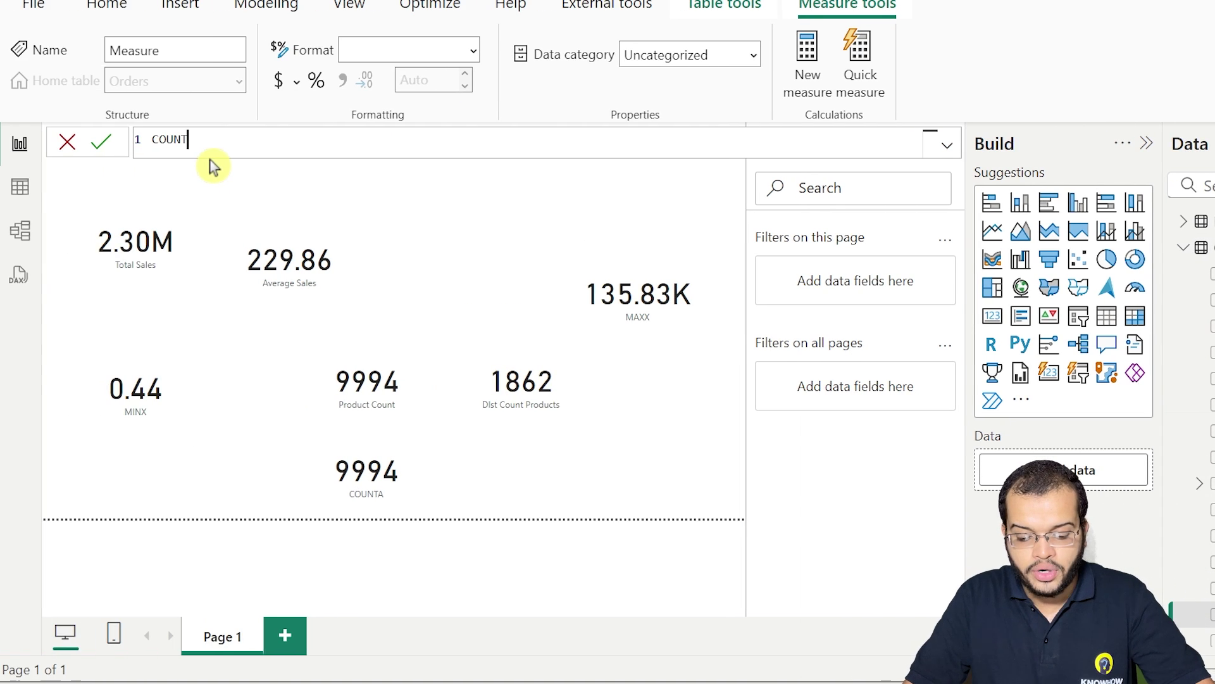
type("X = COUNT")
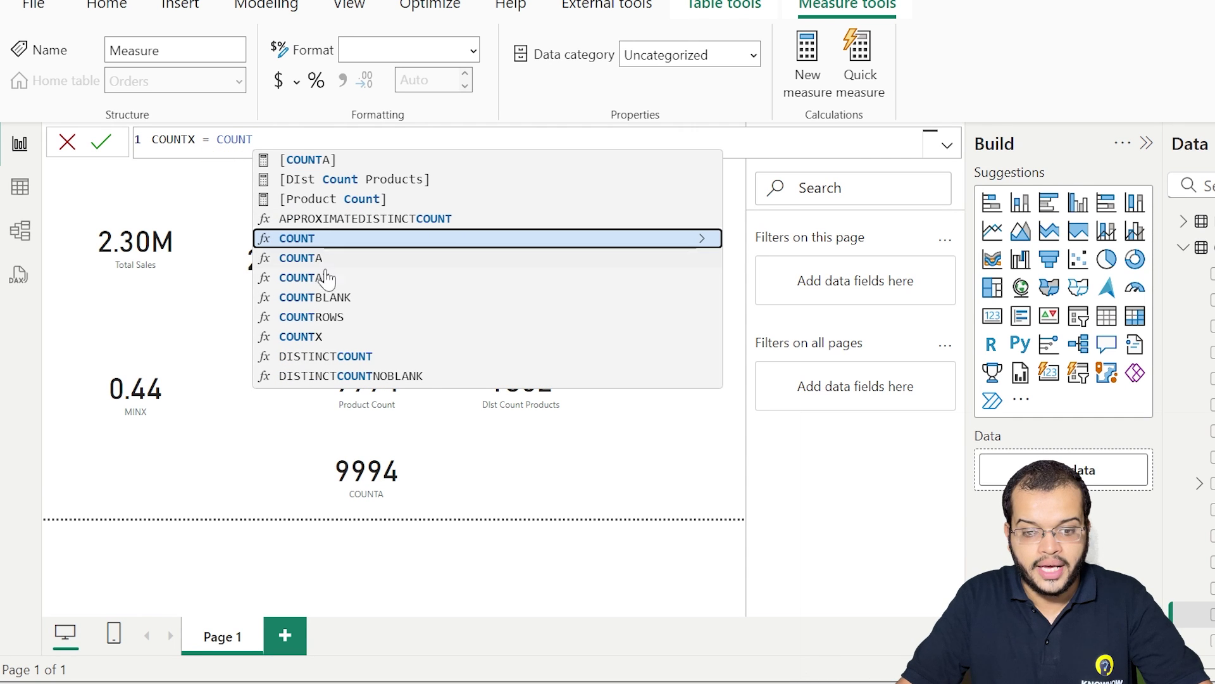
left_click(330, 337)
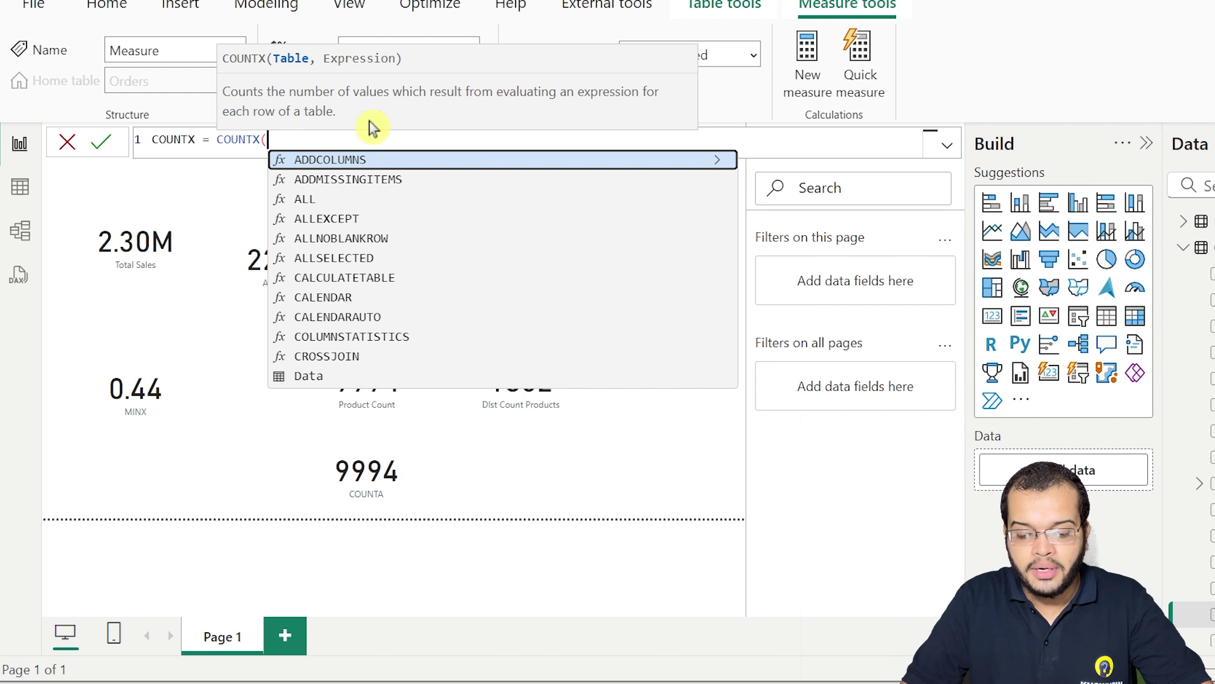
type("ORDER")
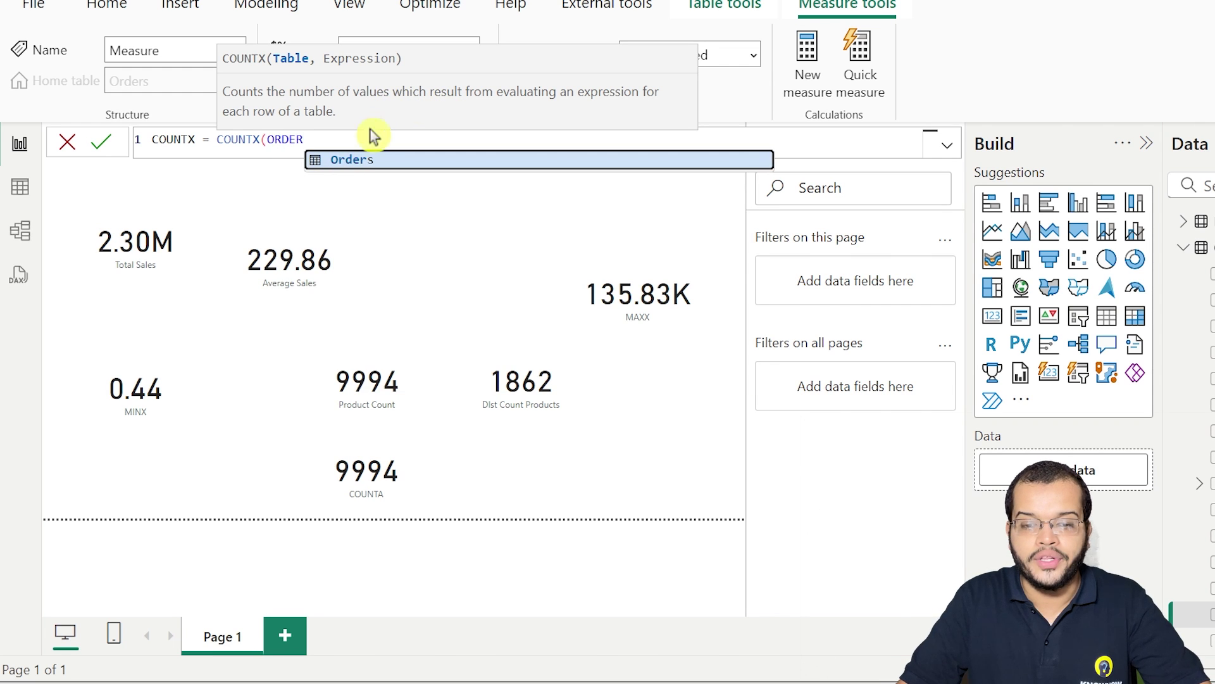
left_click(380, 165)
type(",")
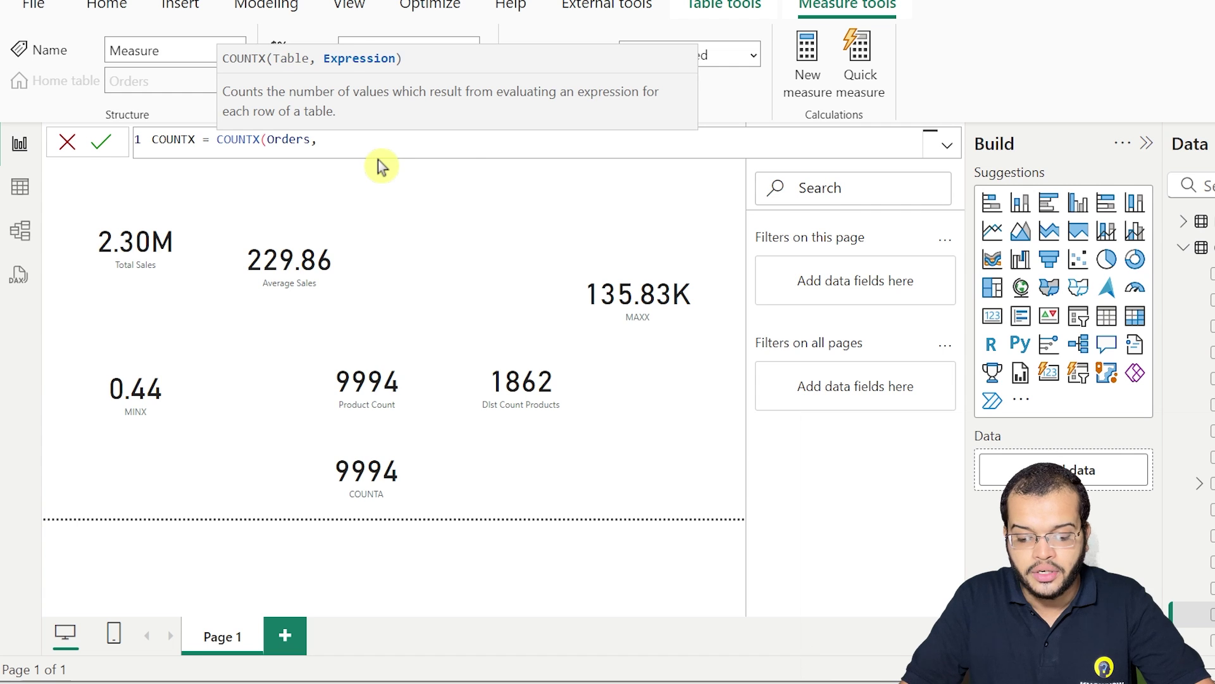
Complete and commit the measure as COUNTX = COUNTX(Orders,Orders[Sales]*Orders[Quantity])
type("SALES")
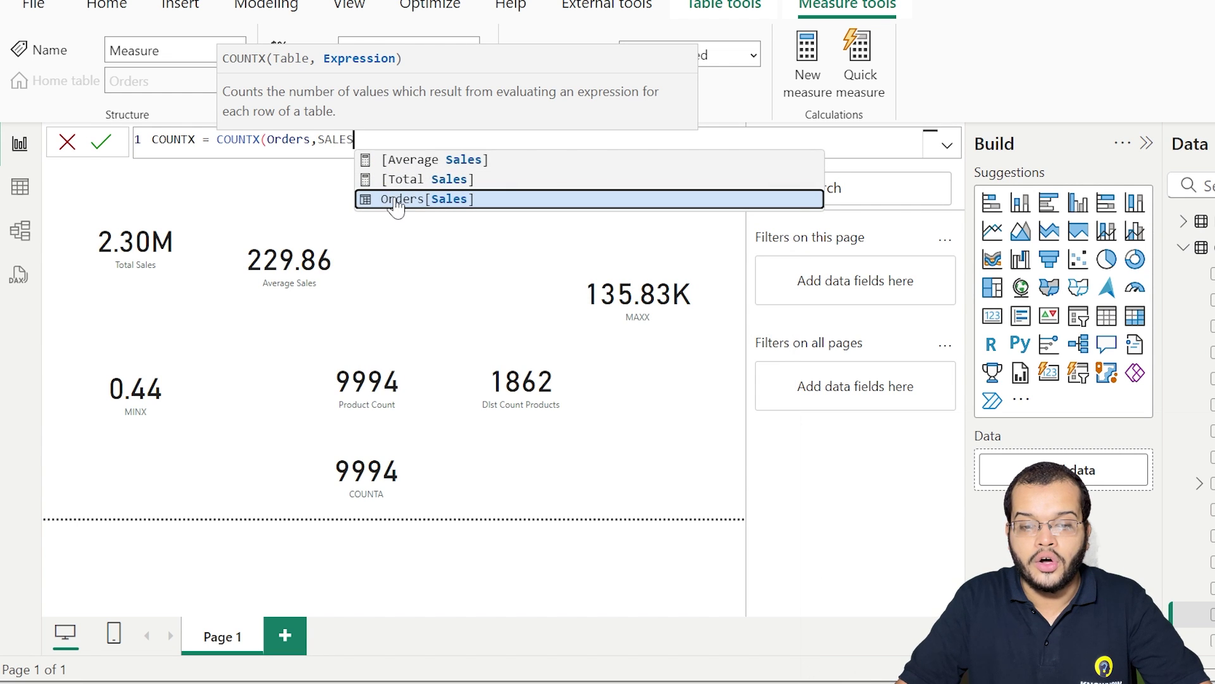
left_click(396, 202)
type("*ORDER")
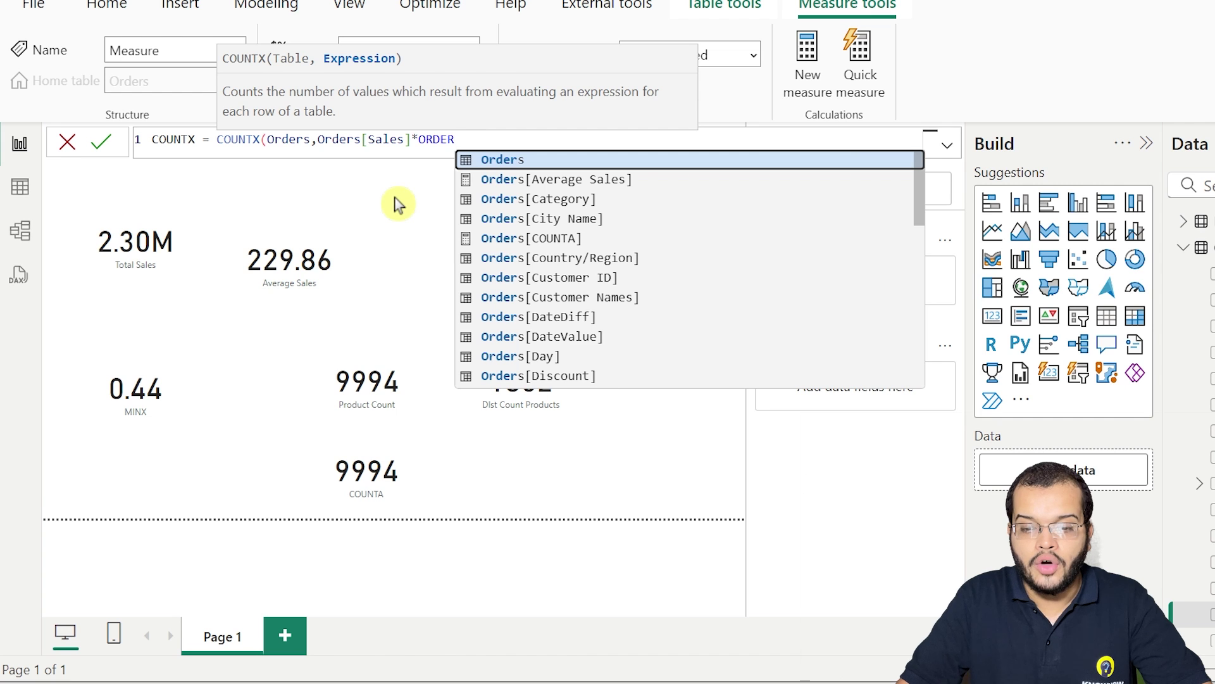
scroll(552, 316, "down", 3)
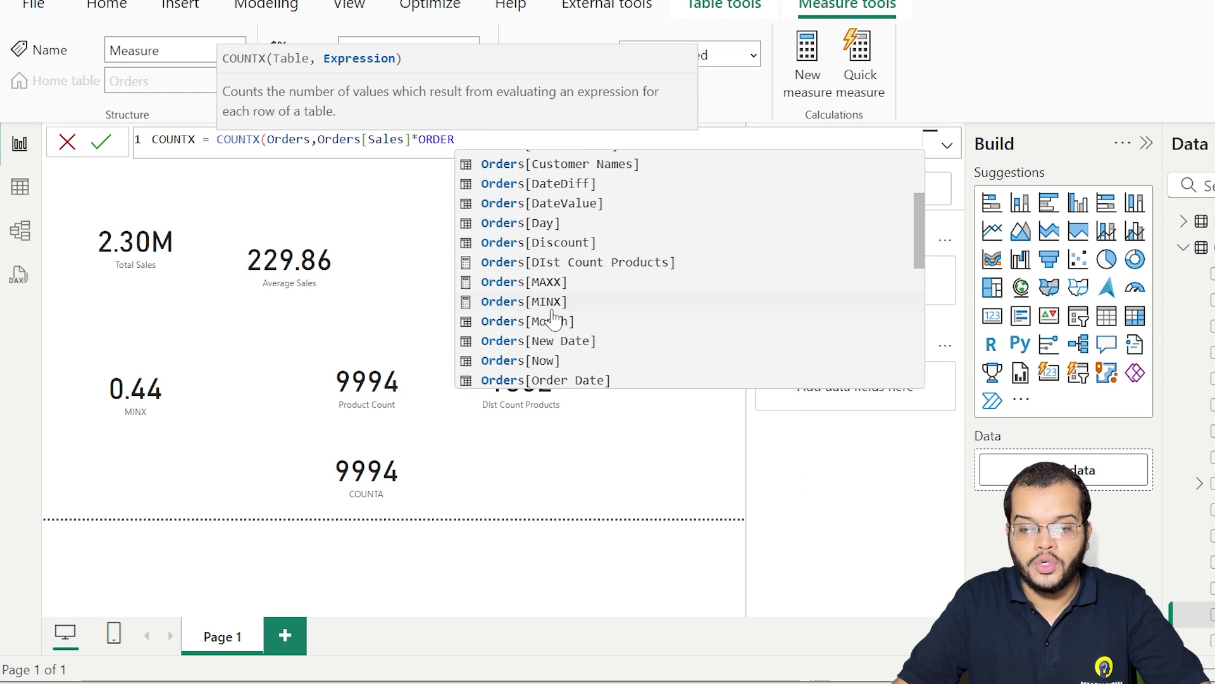
scroll(553, 316, "down", 4)
left_click(555, 318)
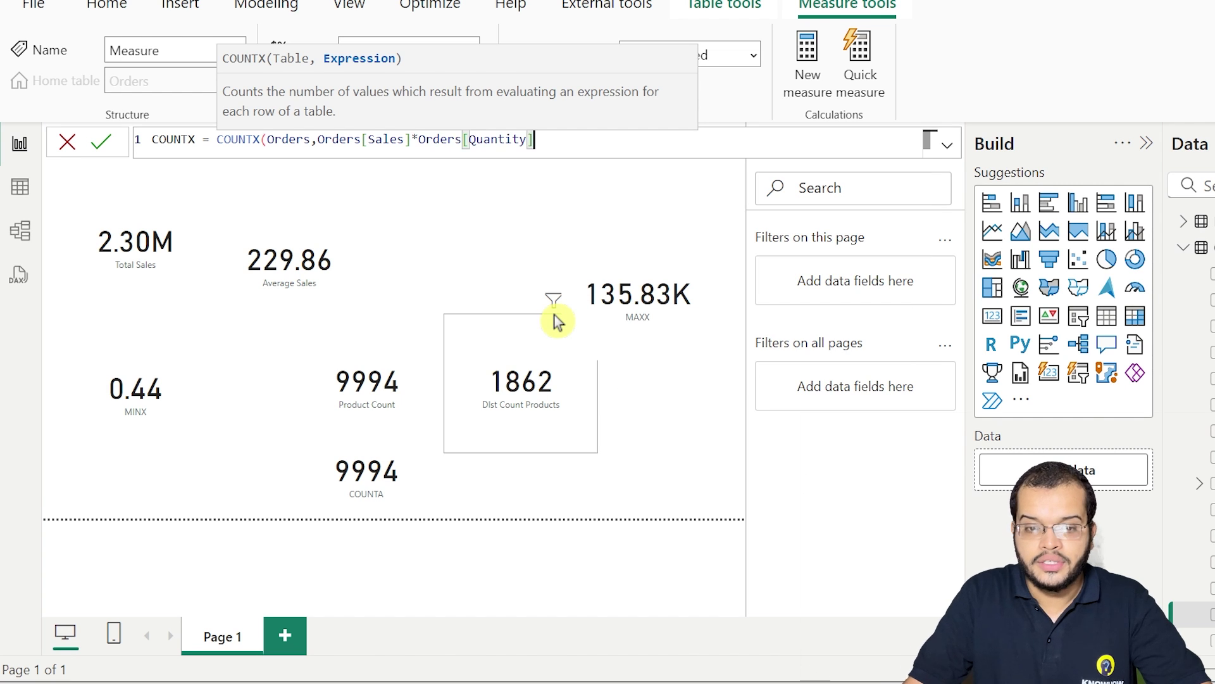
type(")")
key("Return")
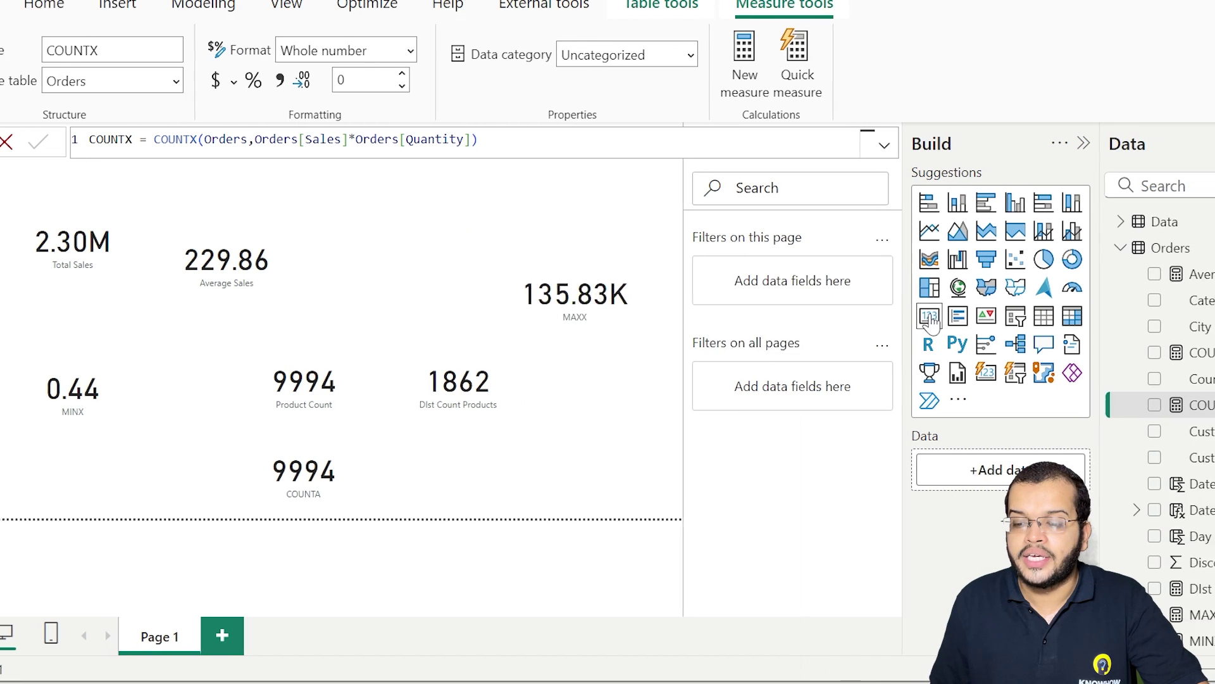
Add a card visual showing the COUNTX measure and place it above the Product Count card
left_click(817, 316)
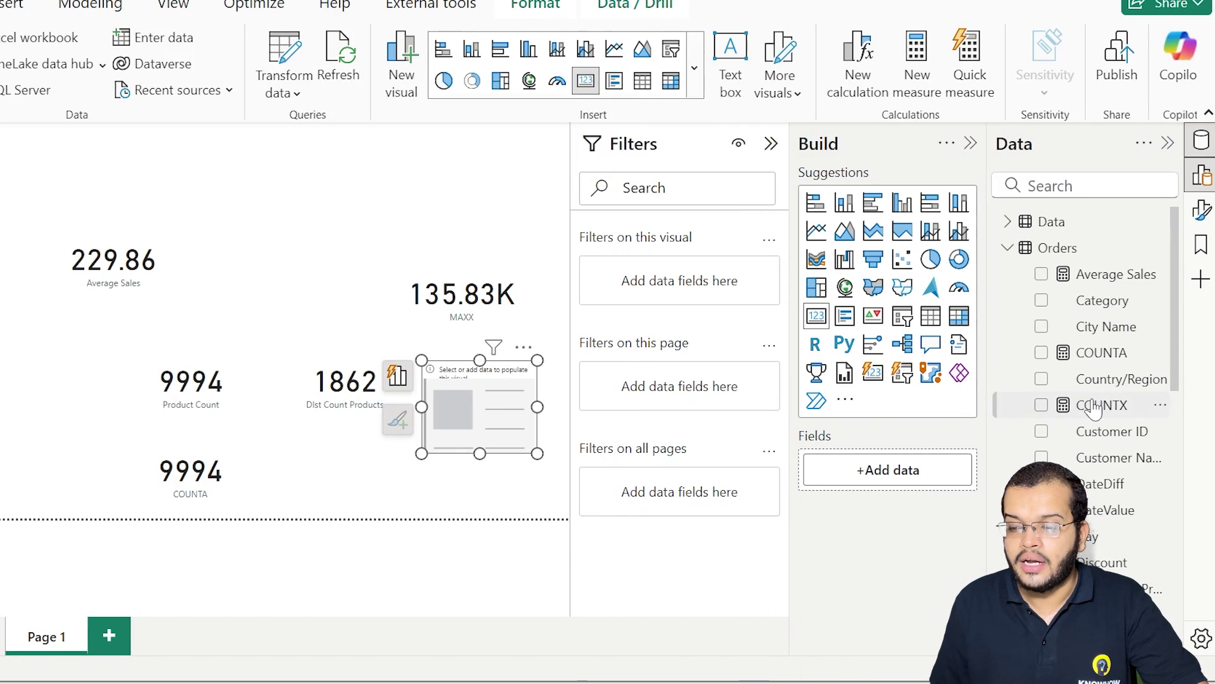
left_click(902, 472)
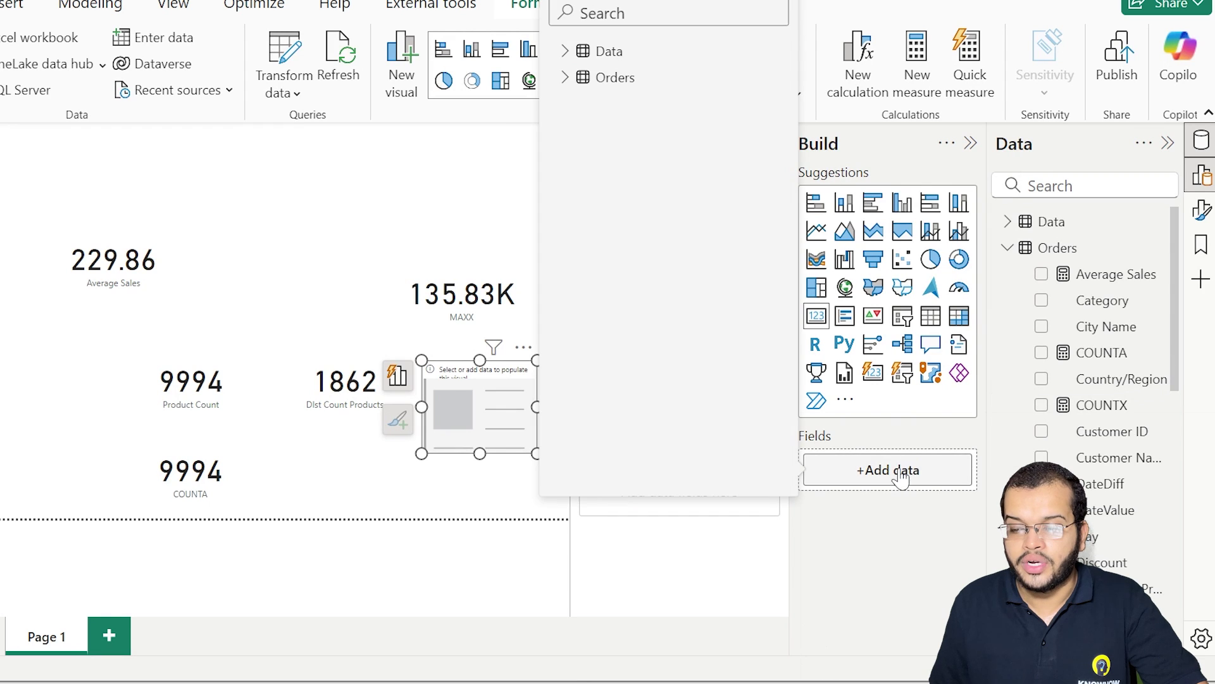
left_click(868, 510)
left_click_drag(1088, 405, 949, 485)
left_click_drag(499, 418, 217, 308)
left_click(365, 485)
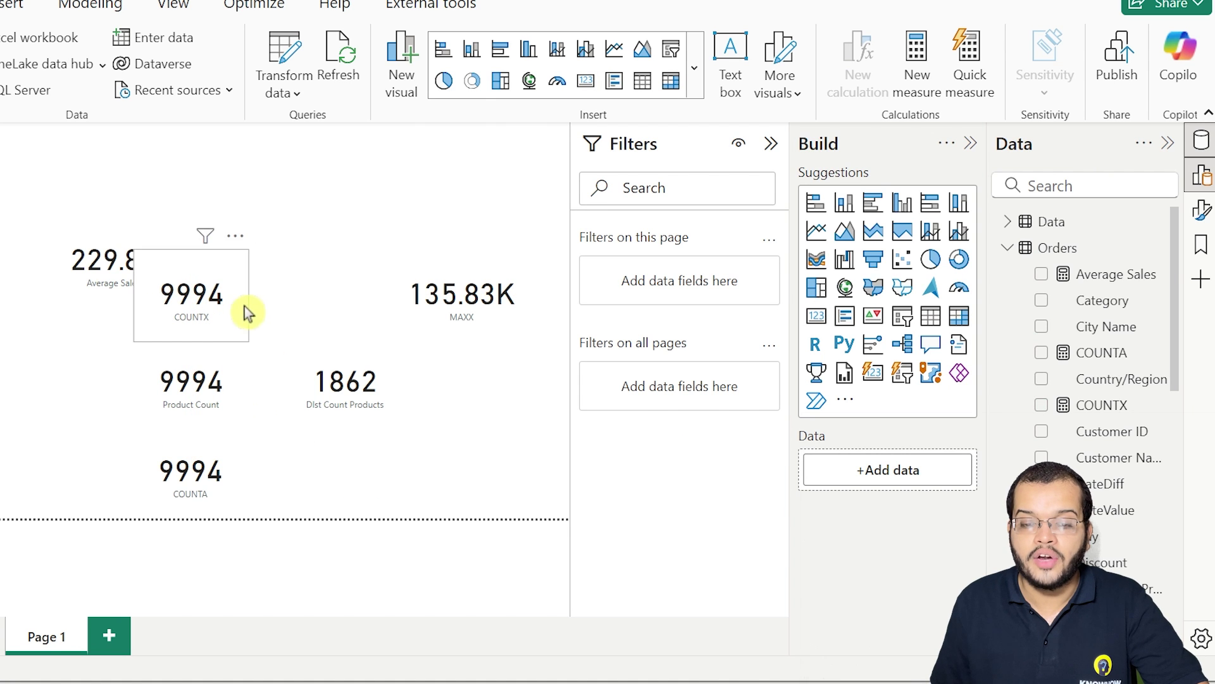